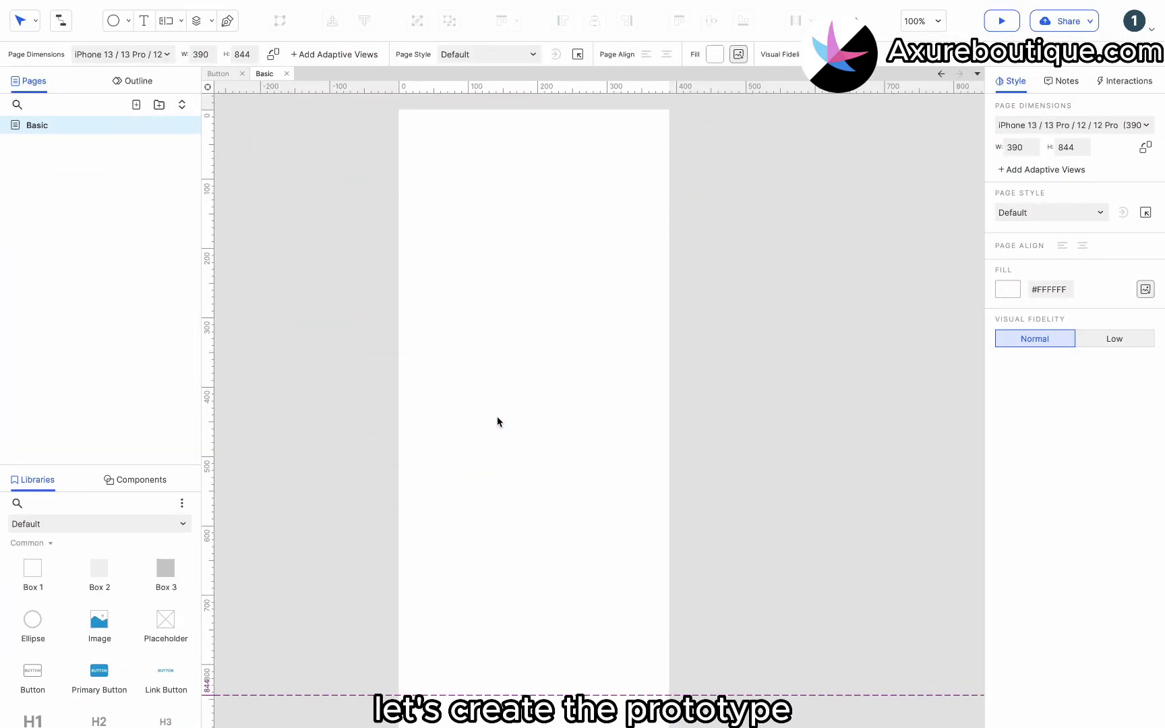
Place a Box 2 rectangle at the page's top-left corner and resize it to 390 wide by 60 high.
drag(101, 567, 397, 193)
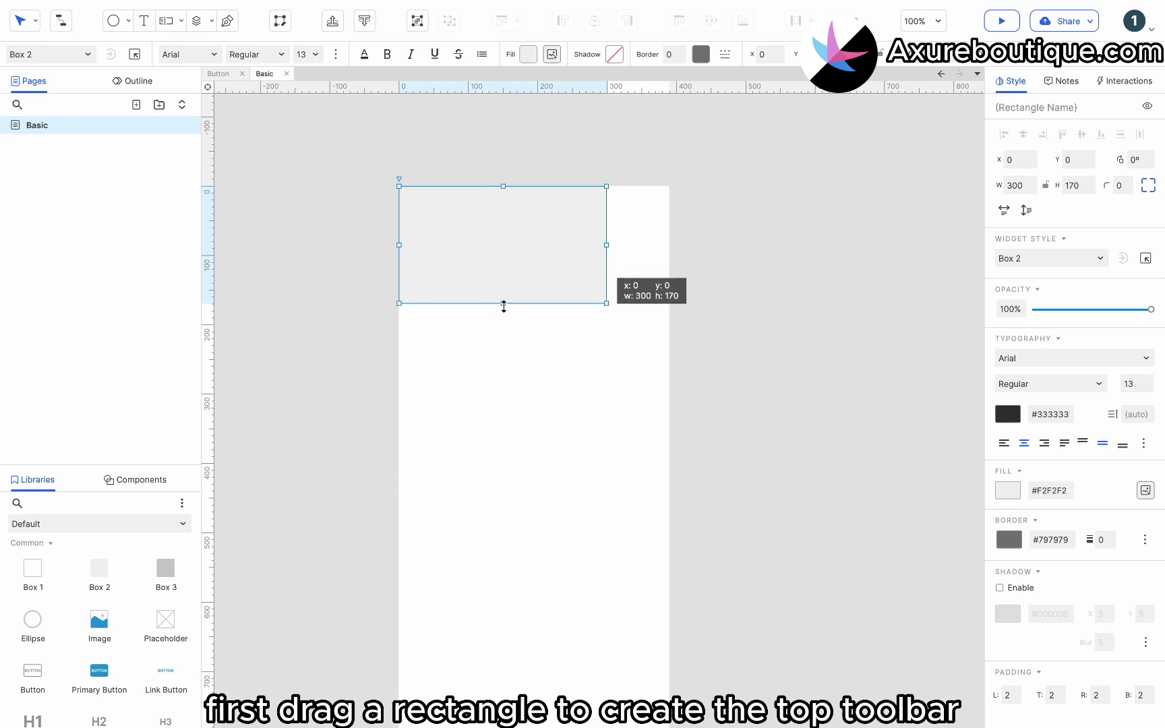
drag(504, 305, 503, 227)
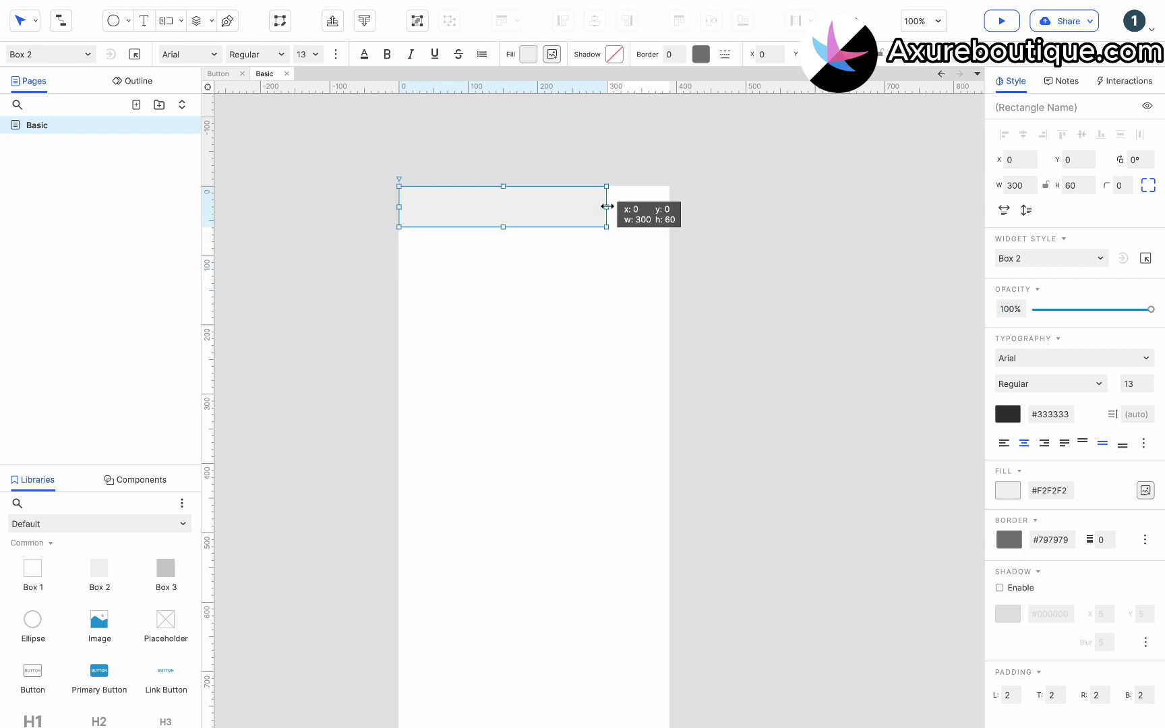
drag(607, 207, 669, 206)
Enter the text "Heder Toolbar" in the rectangle.
double_click(574, 202)
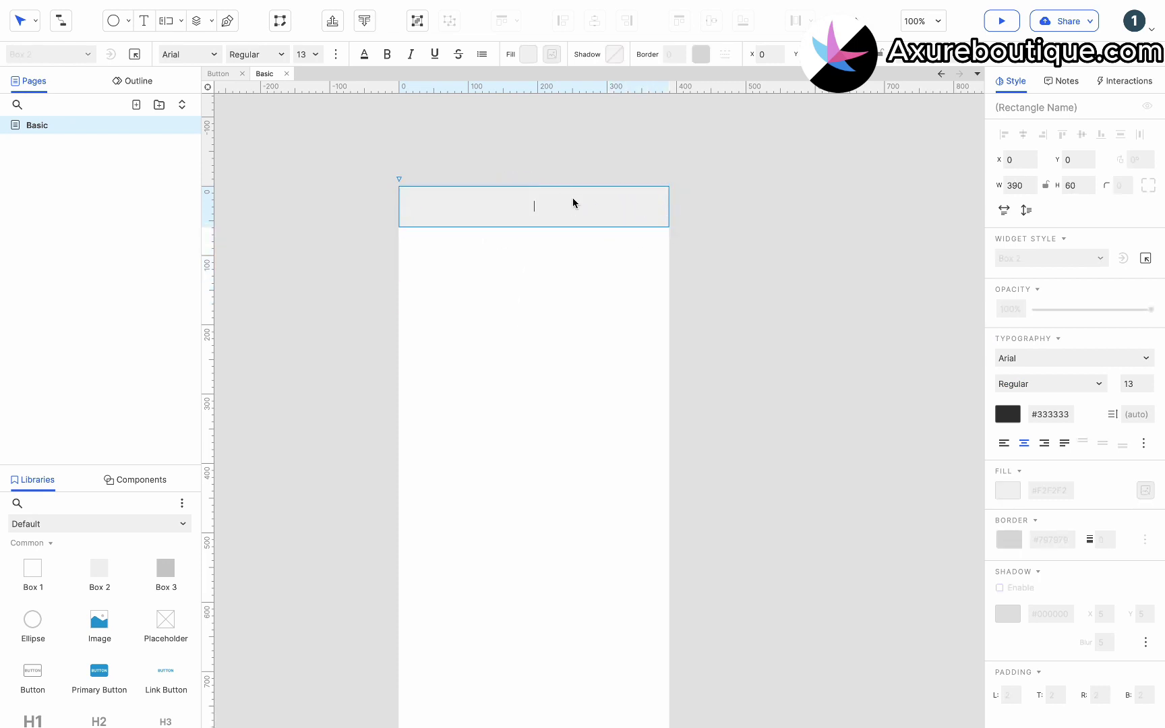
text(Heder)
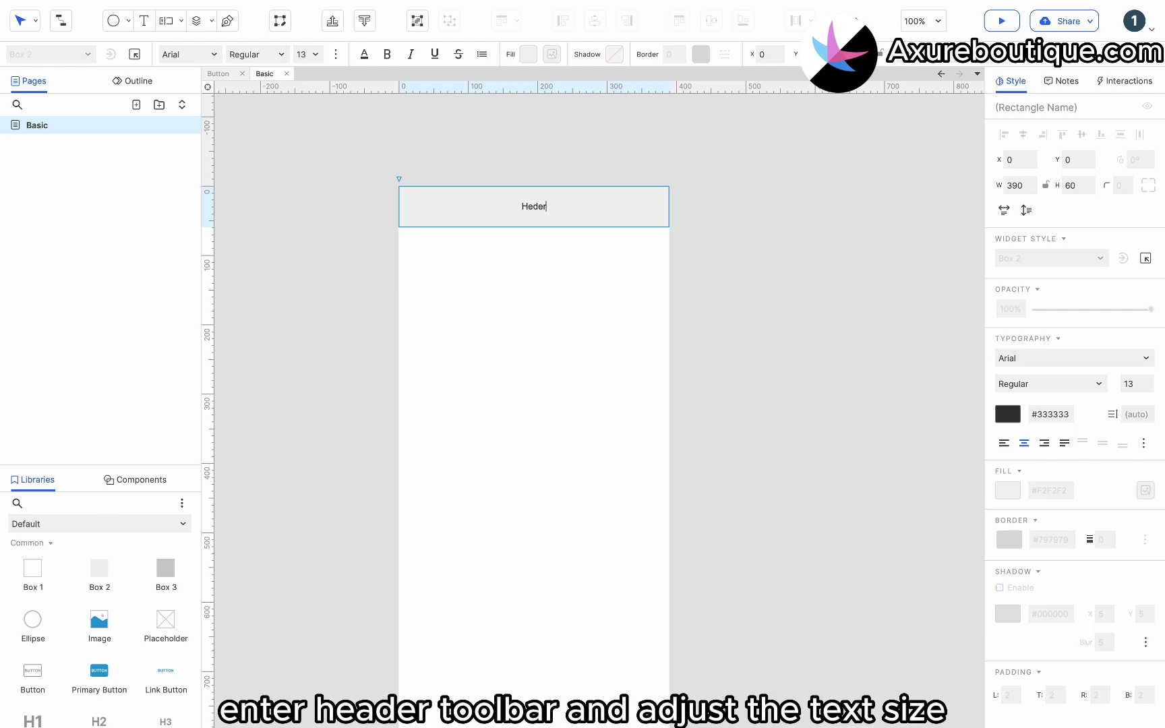
text( Toolbar)
click(536, 205)
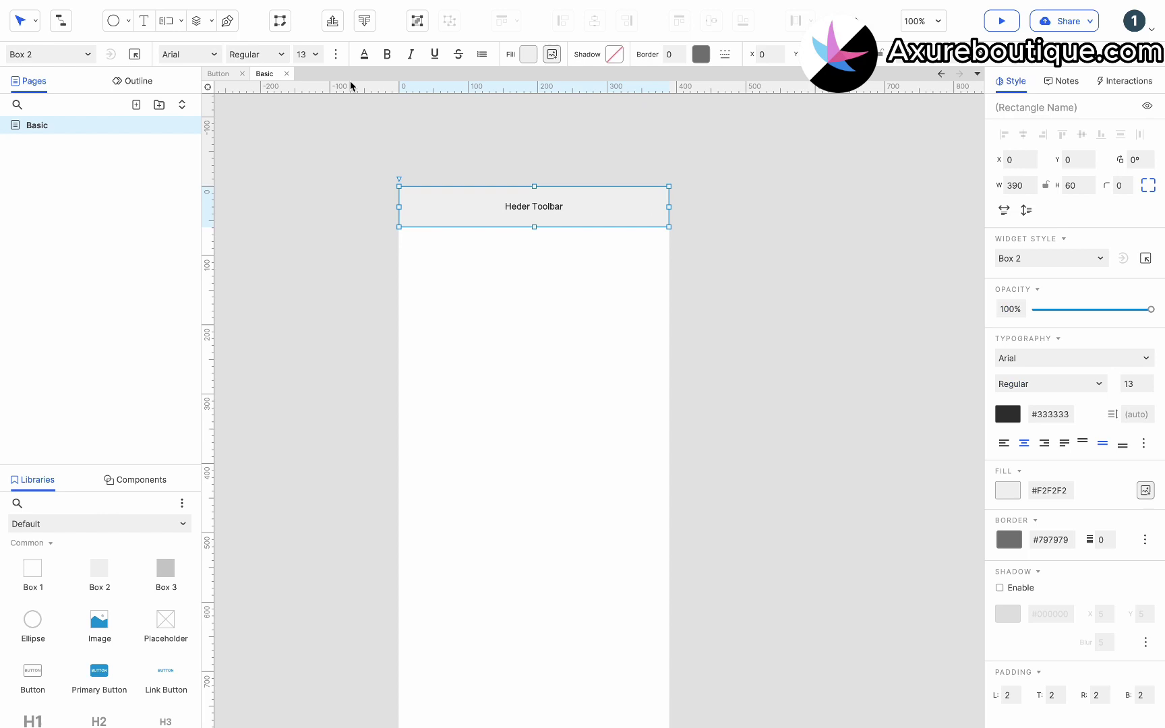
Format the toolbar rectangle's text at size 18 in bold.
click(316, 54)
click(306, 247)
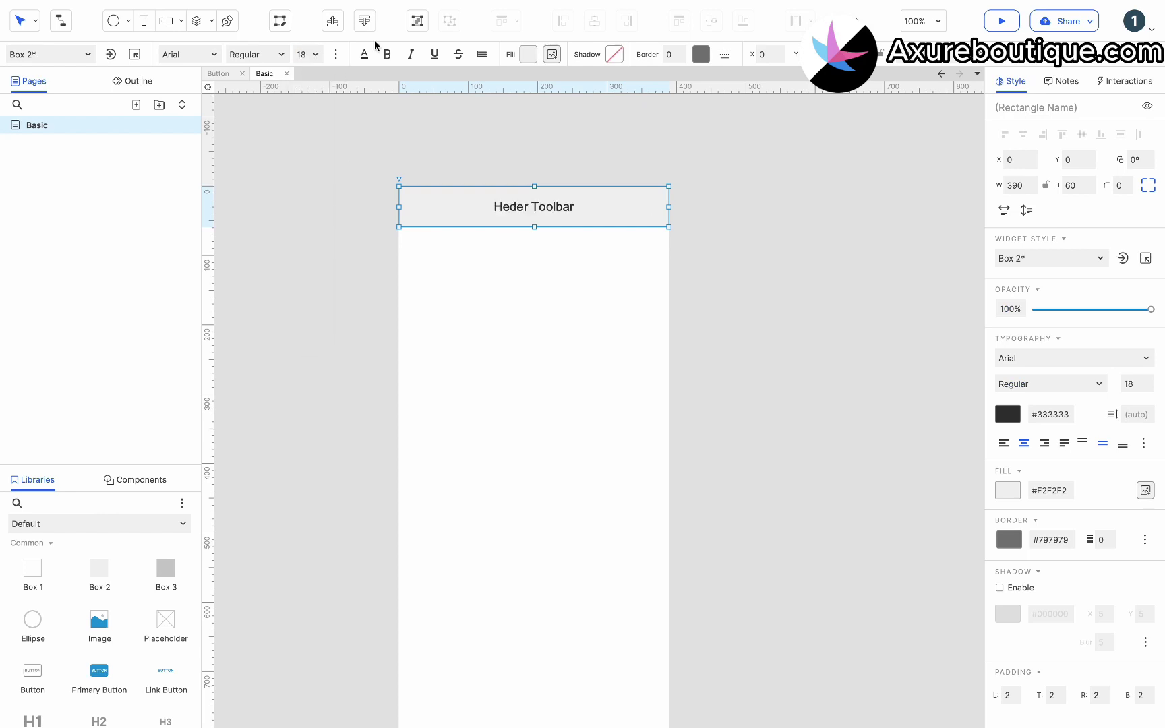
click(387, 54)
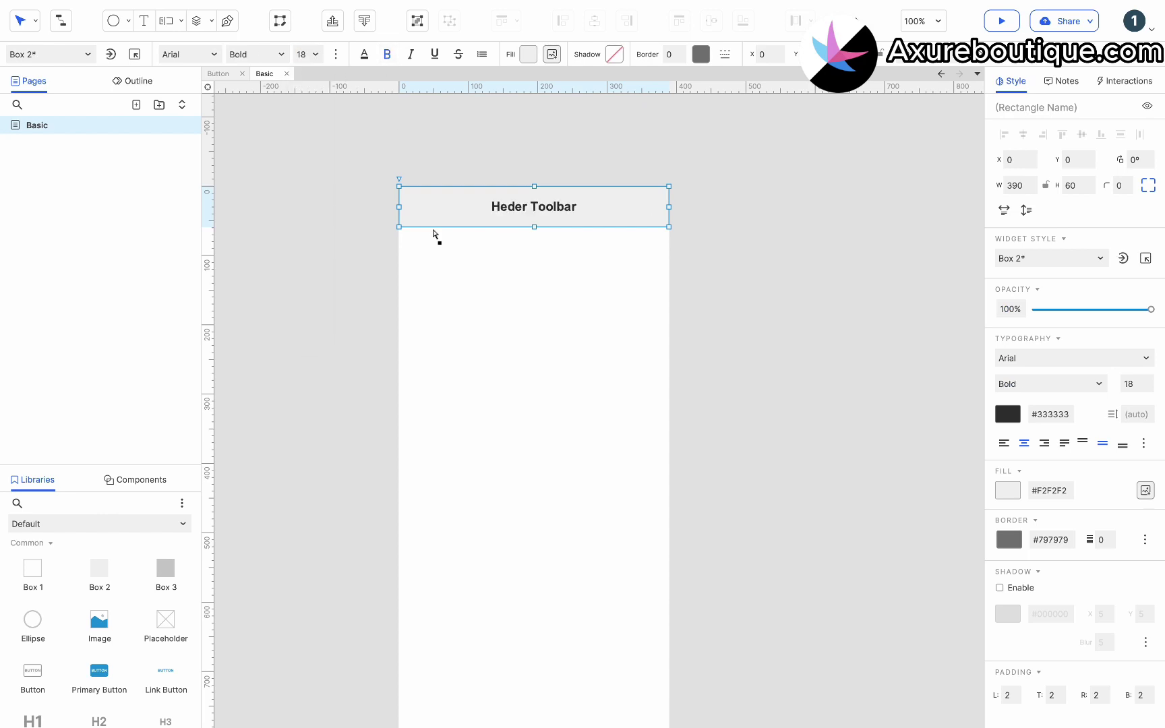
Correct the misspelled word in the toolbar text so that it reads "Header Toolbar".
double_click(510, 211)
click(507, 209)
text(a)
click(525, 318)
Duplicate the header toolbar to the bottom of the page at Y 784 and change the copy's text to "Footer Toolbar".
click(523, 225)
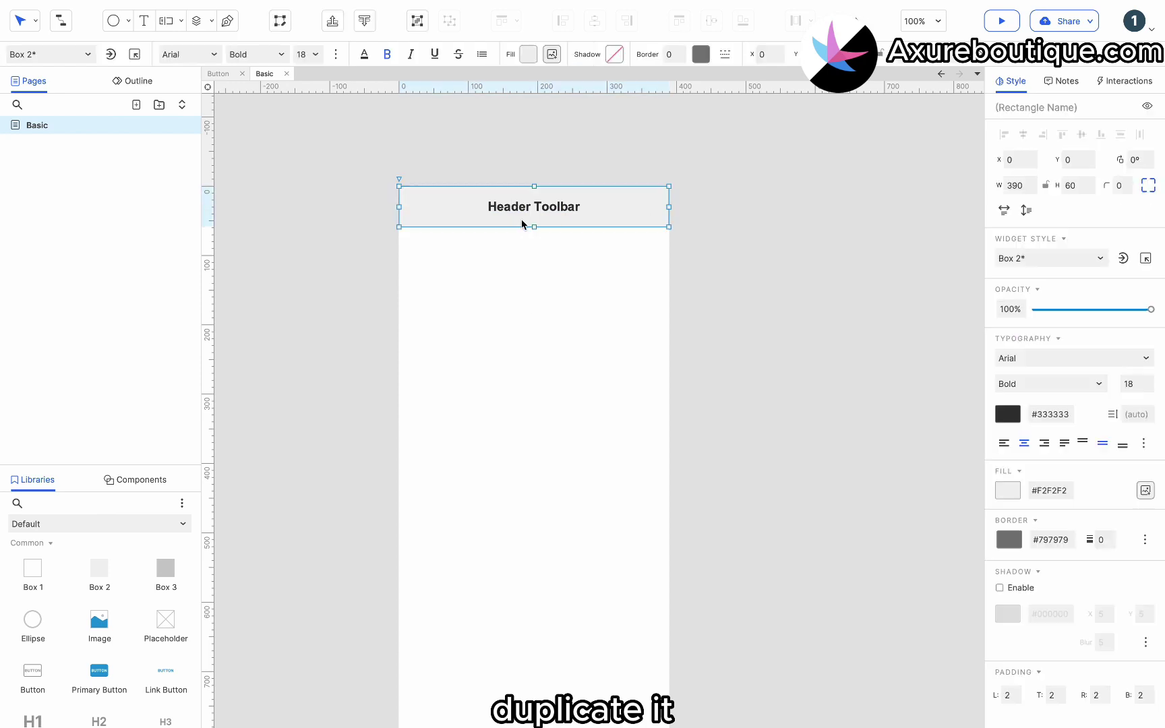
scroll(522, 226, down, 3)
drag(524, 149, 489, 671)
double_click(491, 672)
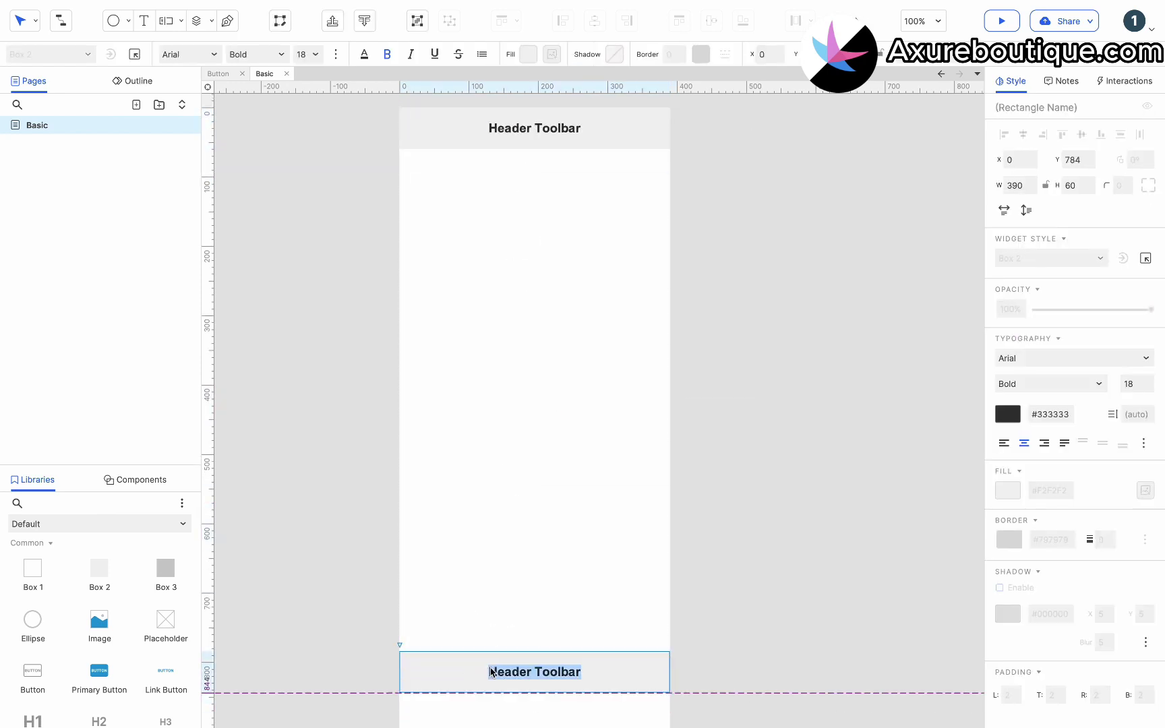
double_click(491, 671)
text(Footer)
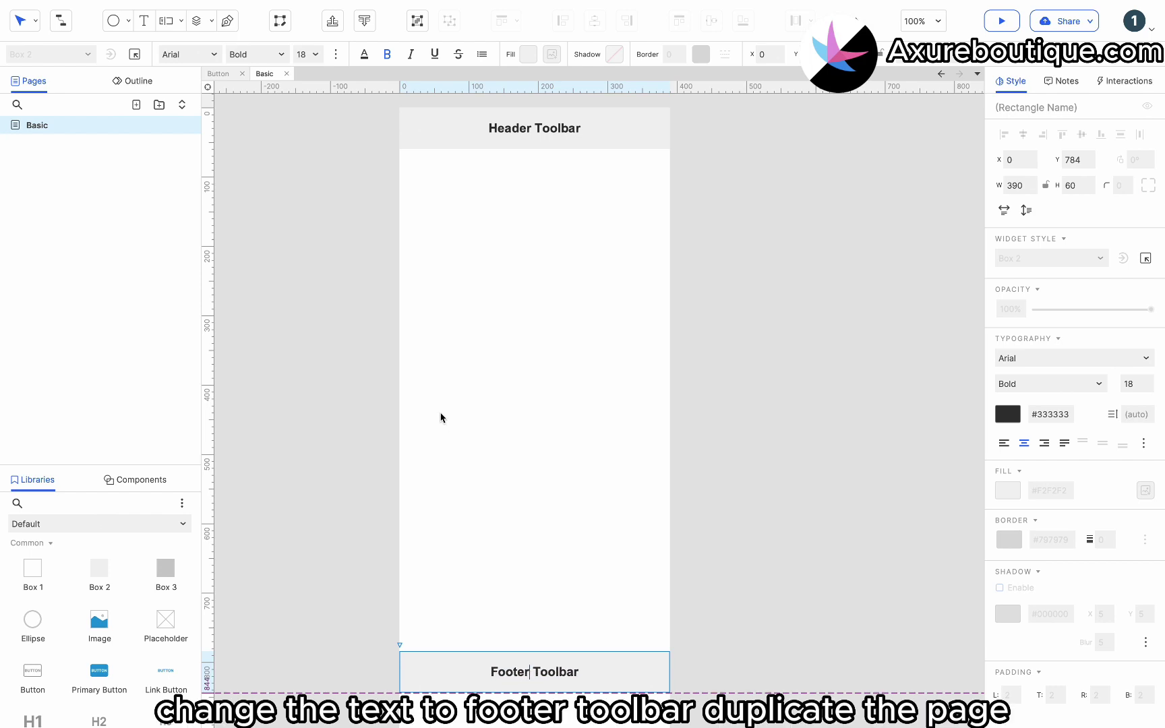
click(441, 418)
Duplicate the Basic page and name the copy "Buttons in Toolbars".
right_click(95, 127)
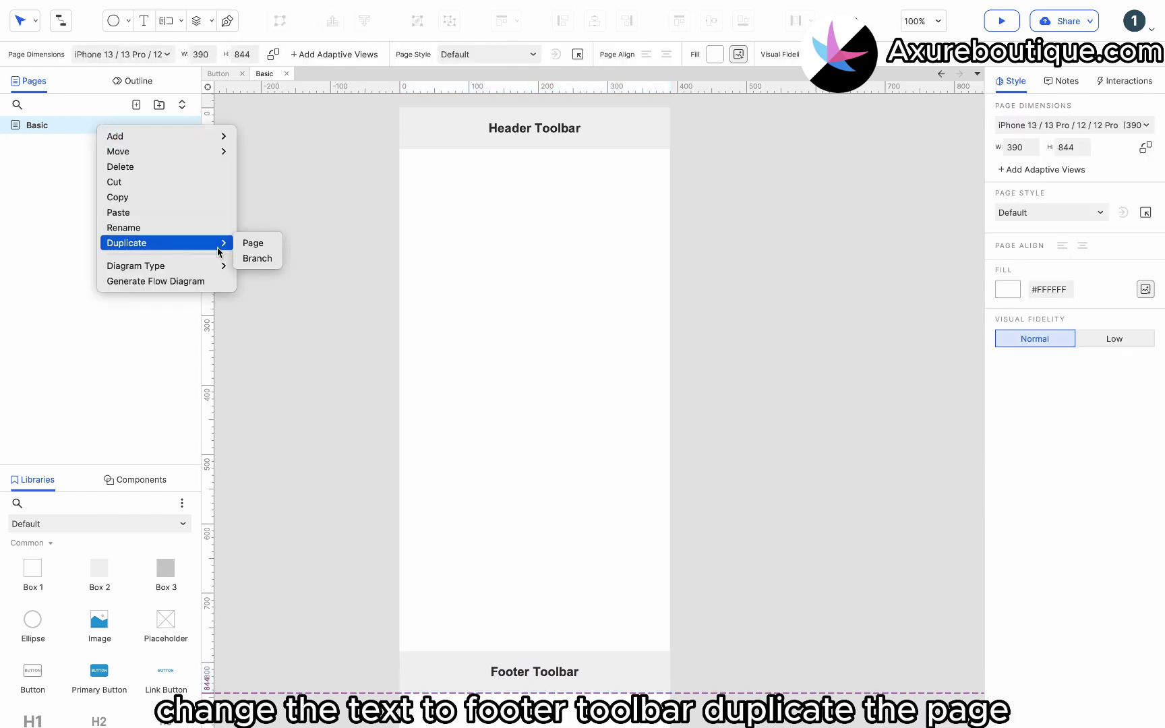
click(244, 258)
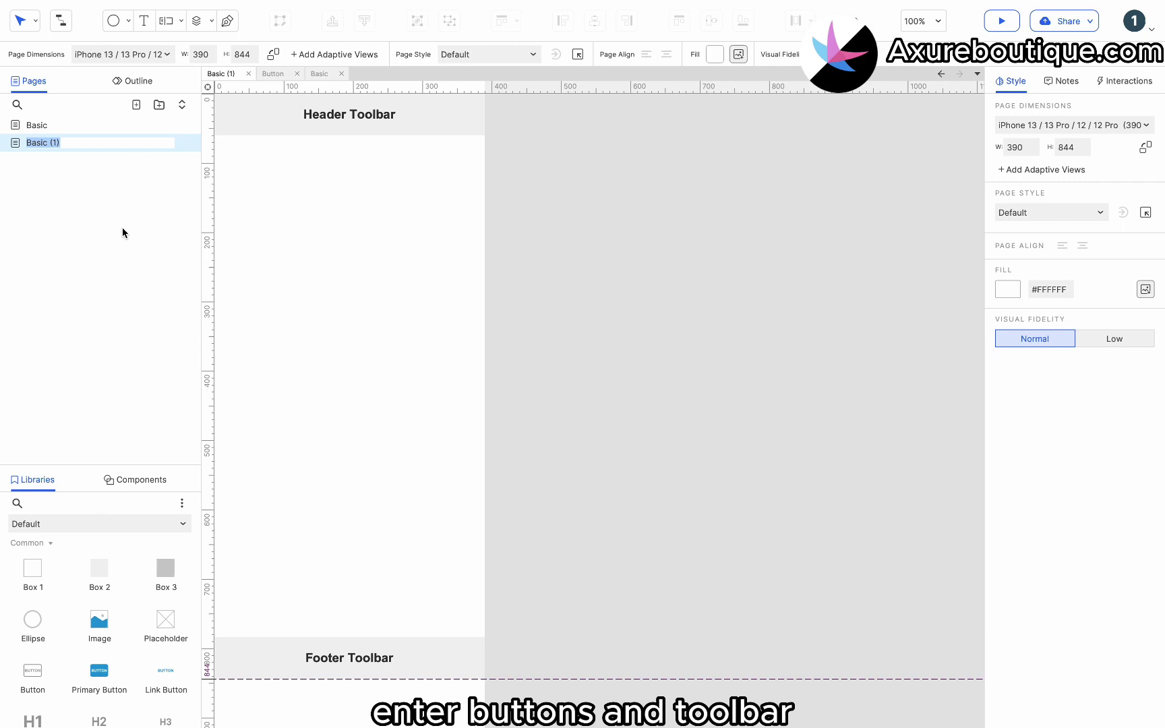
text(Buttons in Toolbars)
Delete the footer toolbar from the Buttons in Toolbars page and change the header toolbar's text to "Start/End Buttons".
click(327, 661)
key(Delete)
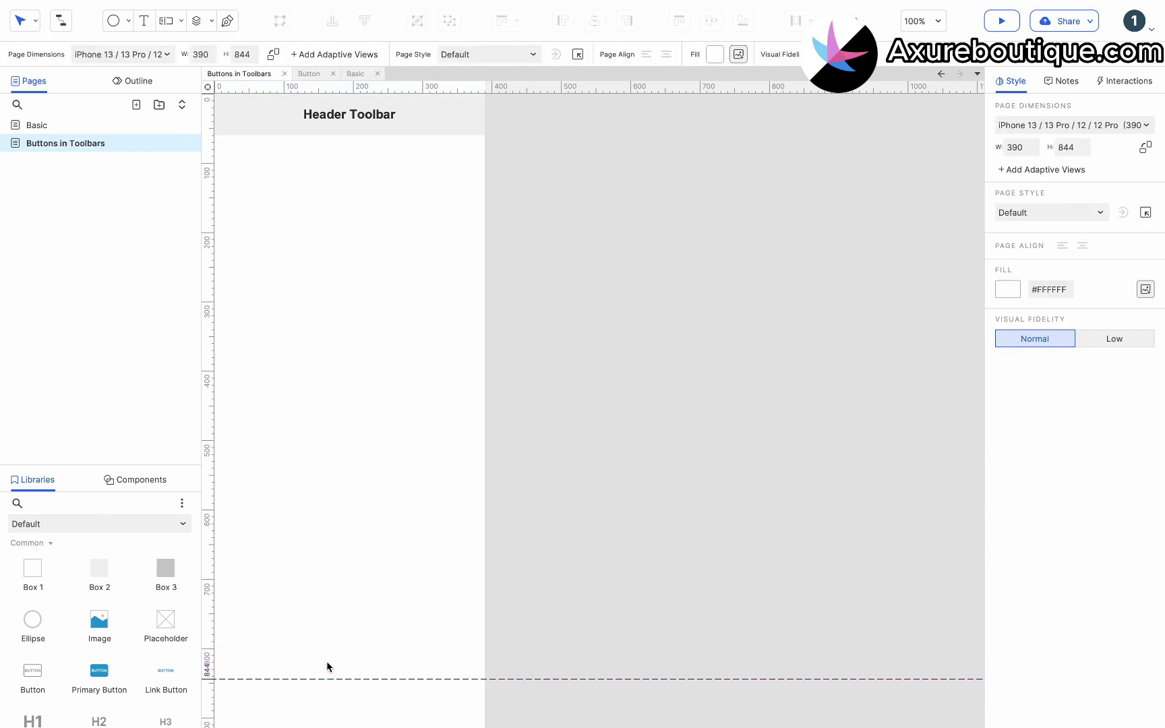
scroll(327, 667, up, 3)
click(419, 201)
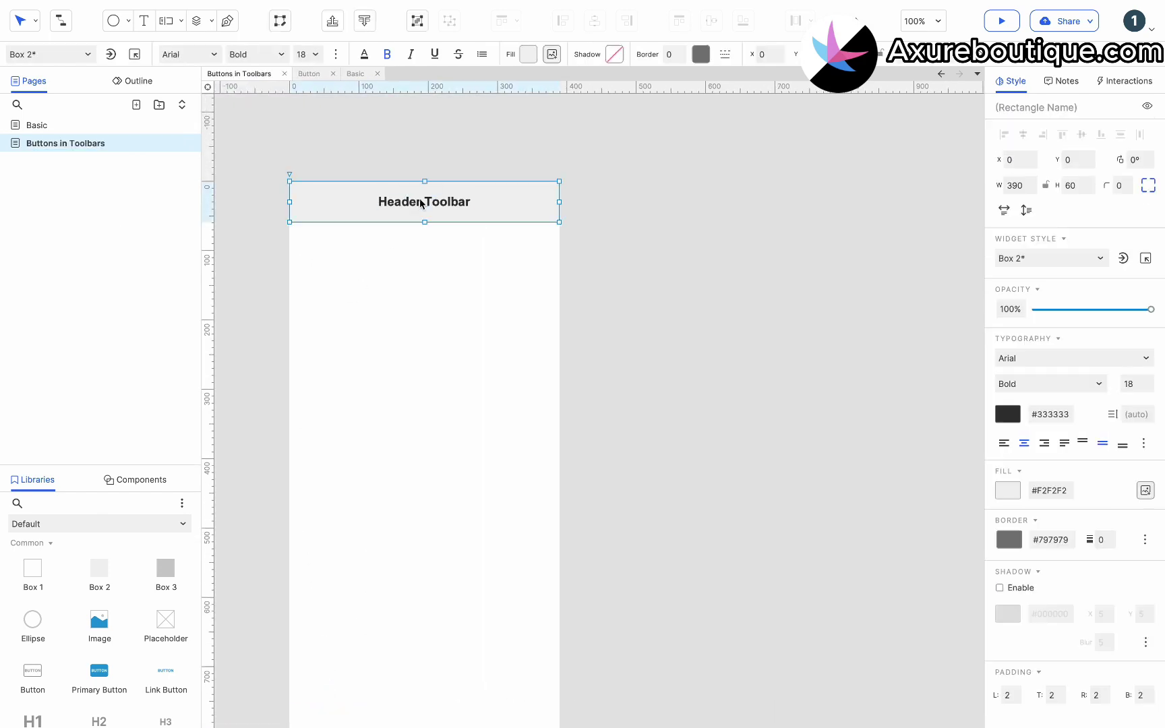
double_click(419, 201)
text(Start )
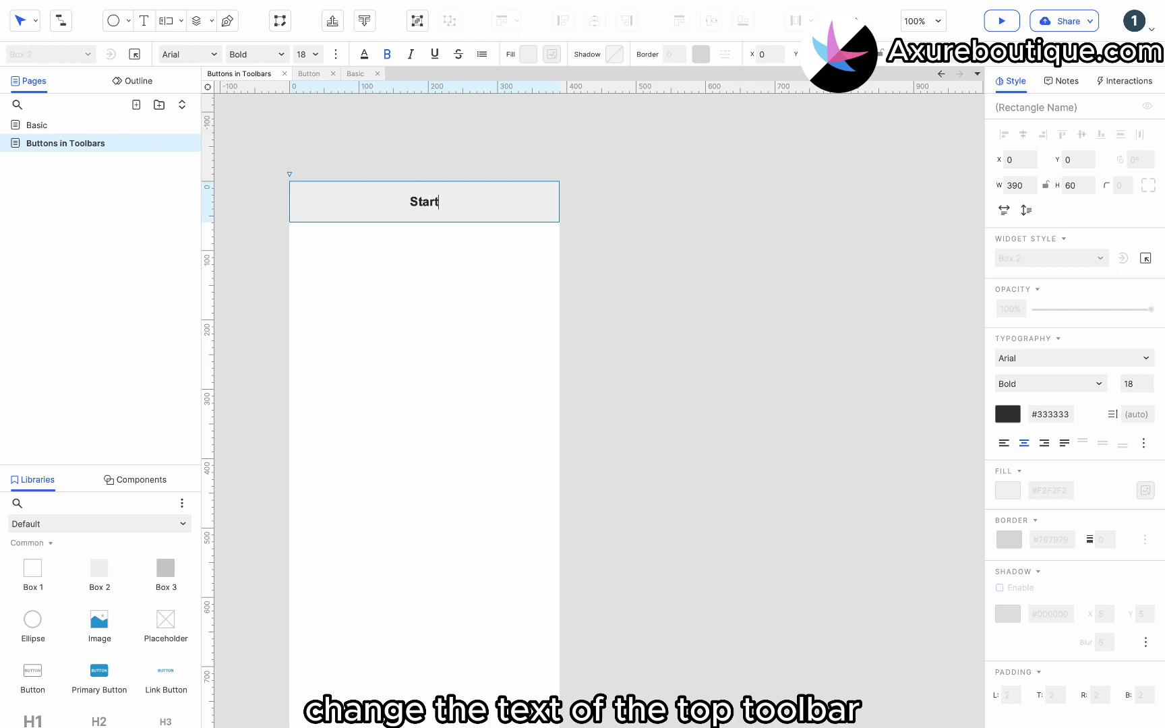
text(/E)
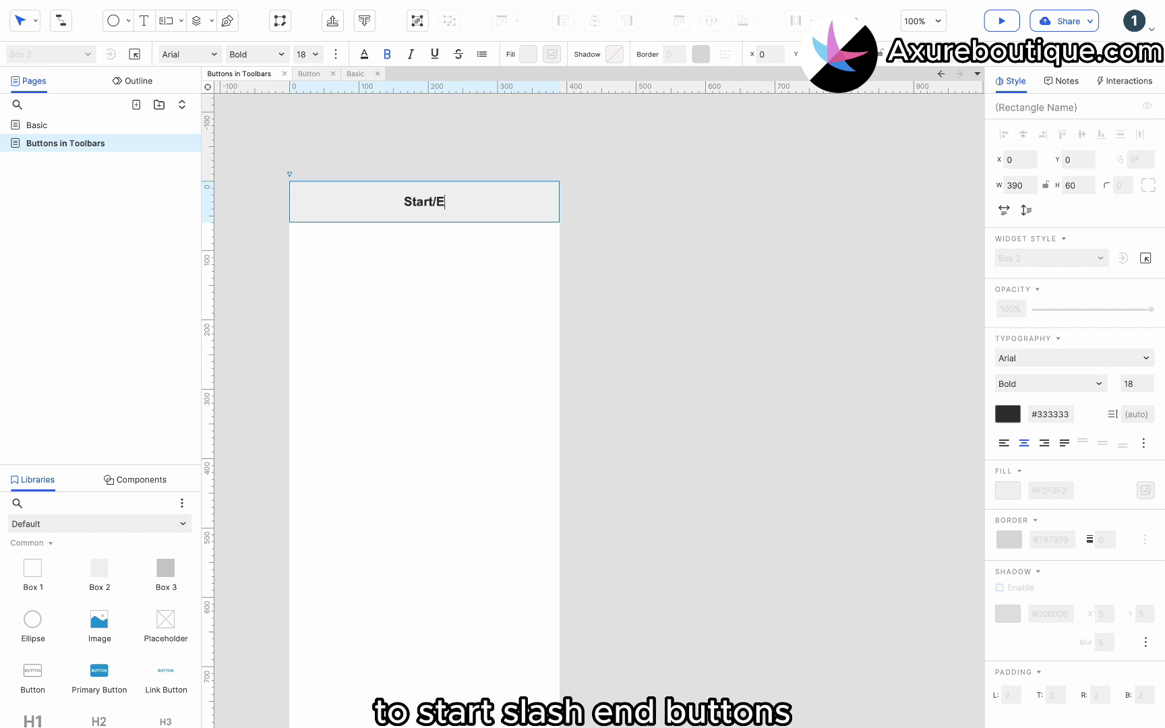
text(nd Buttons)
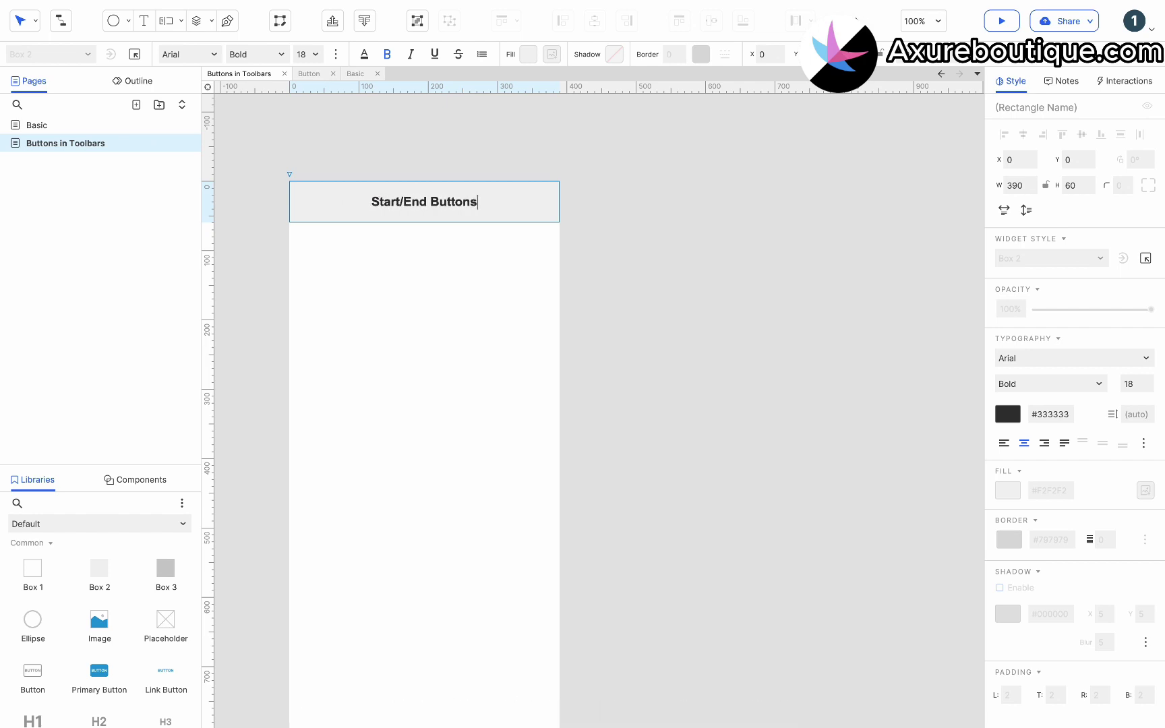
click(388, 274)
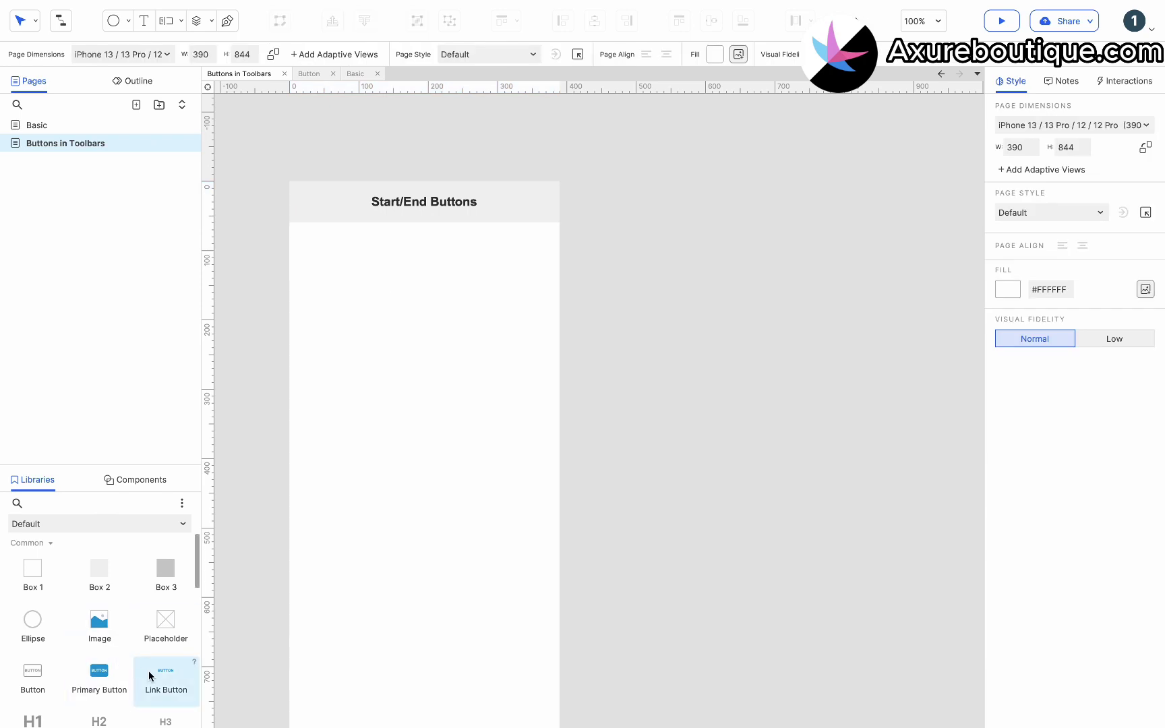
Place a Link Button at the left end of the Start/End Buttons toolbar and change its text to "Start".
drag(162, 671, 295, 219)
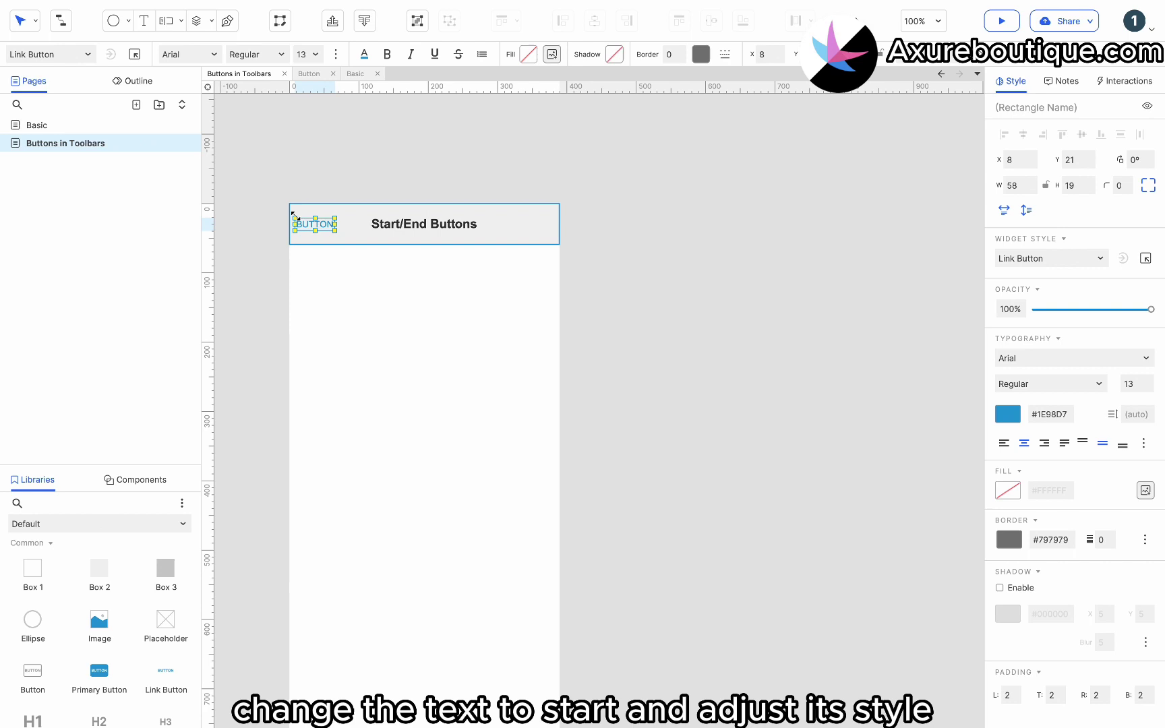
double_click(307, 223)
text(Start)
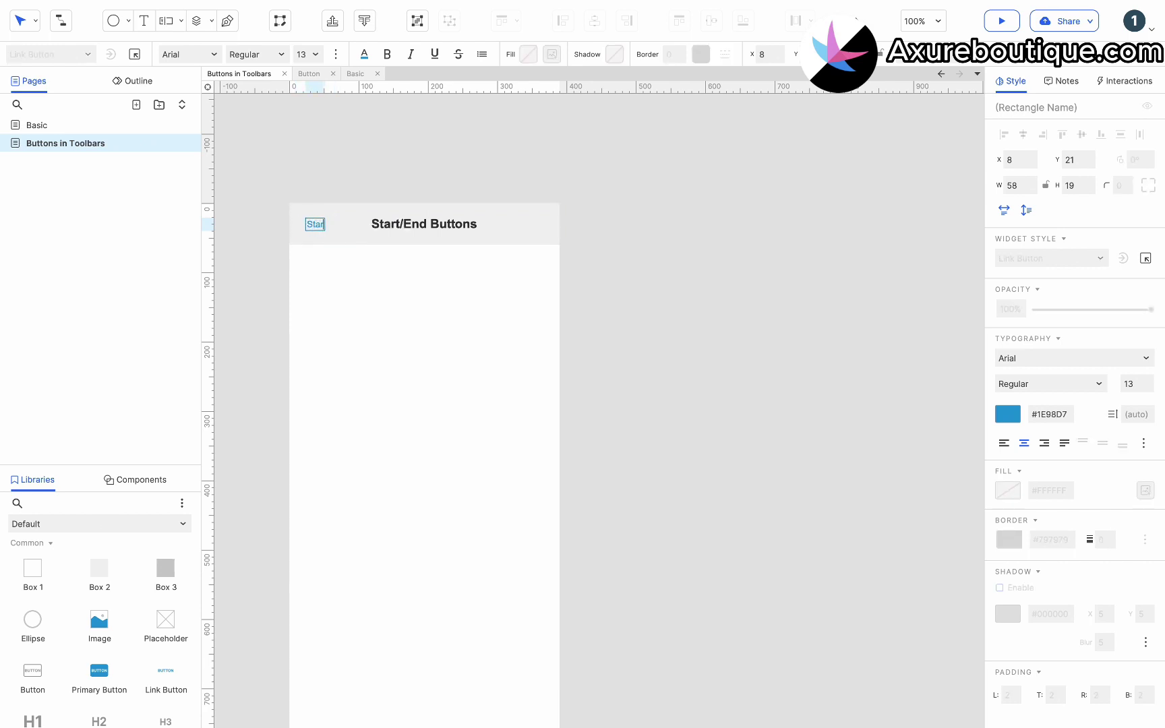
click(340, 225)
Set the Start button's text to size 18 and color #3880FF.
click(315, 228)
click(316, 54)
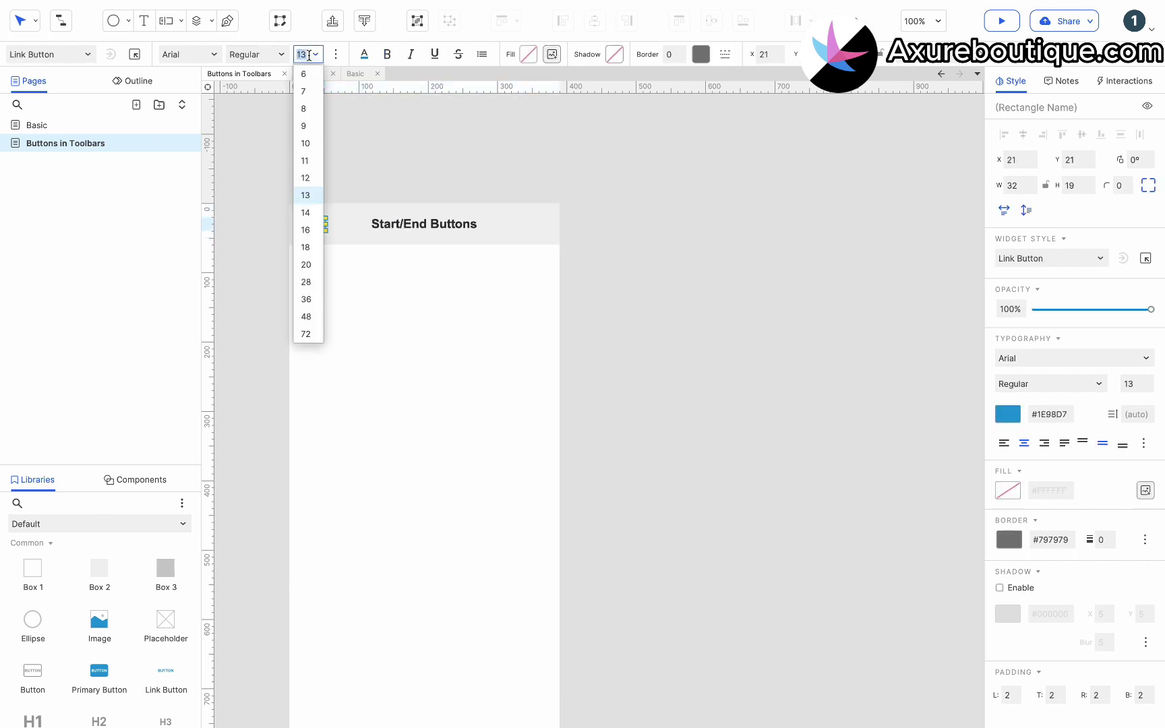
click(317, 253)
click(364, 54)
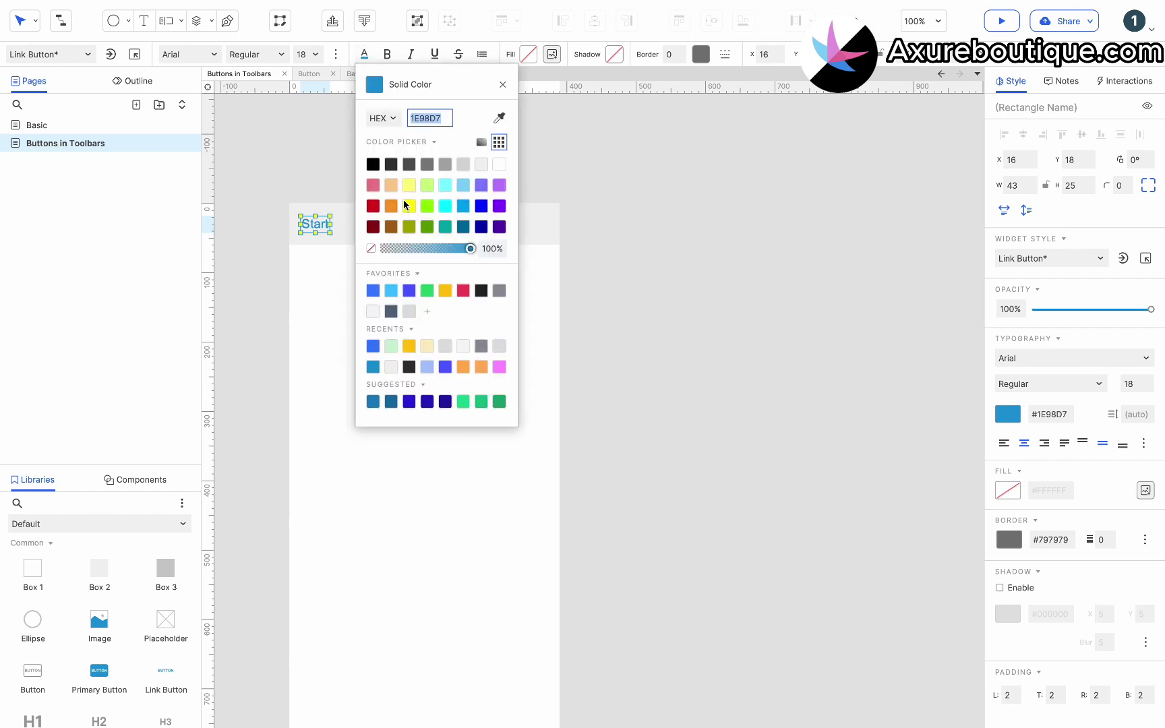
click(373, 292)
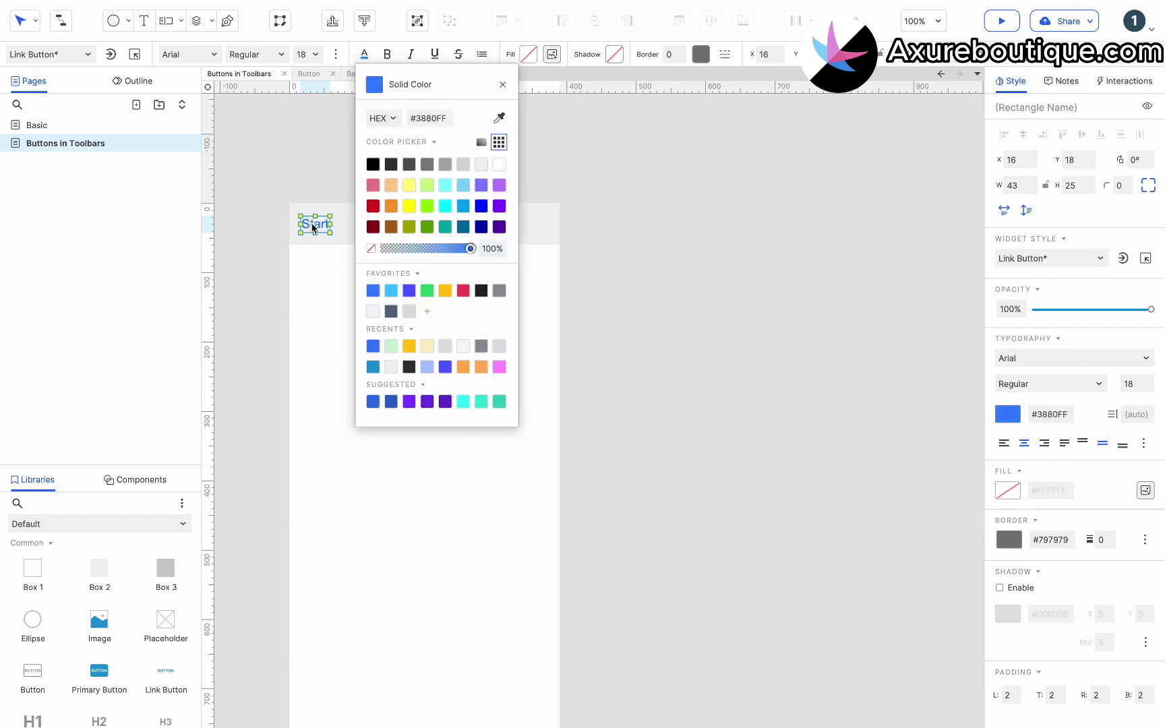
Copy the Start button to the toolbar's right end as a right-aligned button with the text "End".
drag(312, 228, 534, 224)
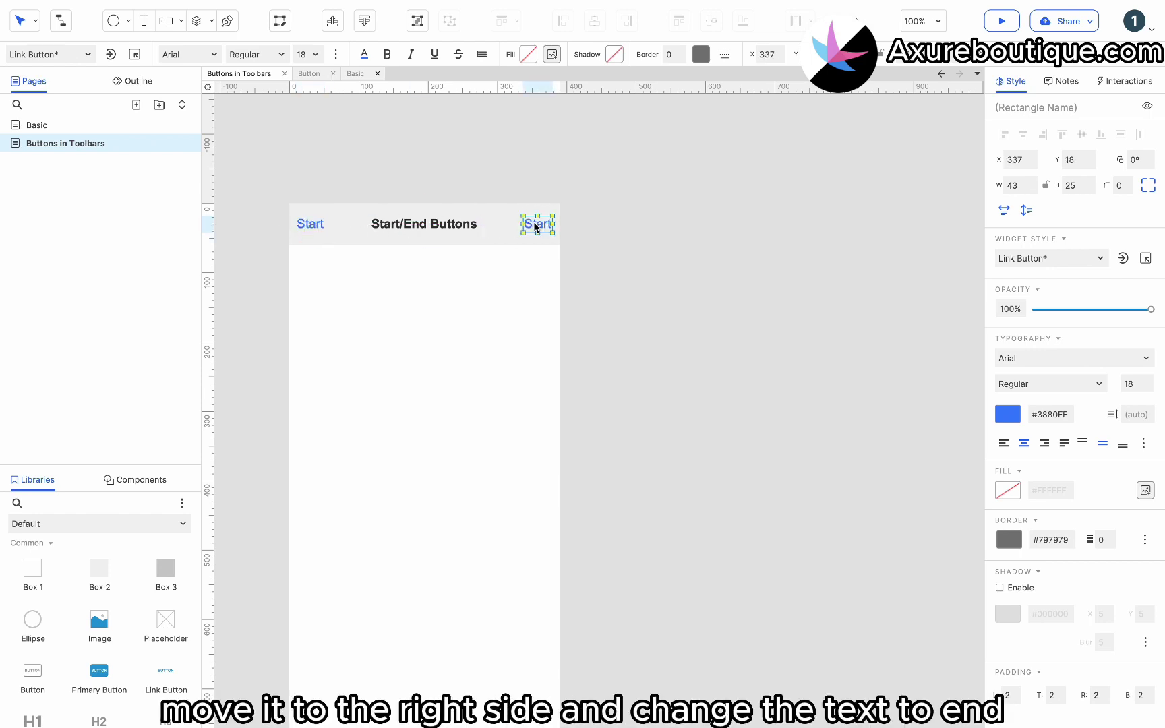
click(1043, 443)
double_click(537, 227)
text(End)
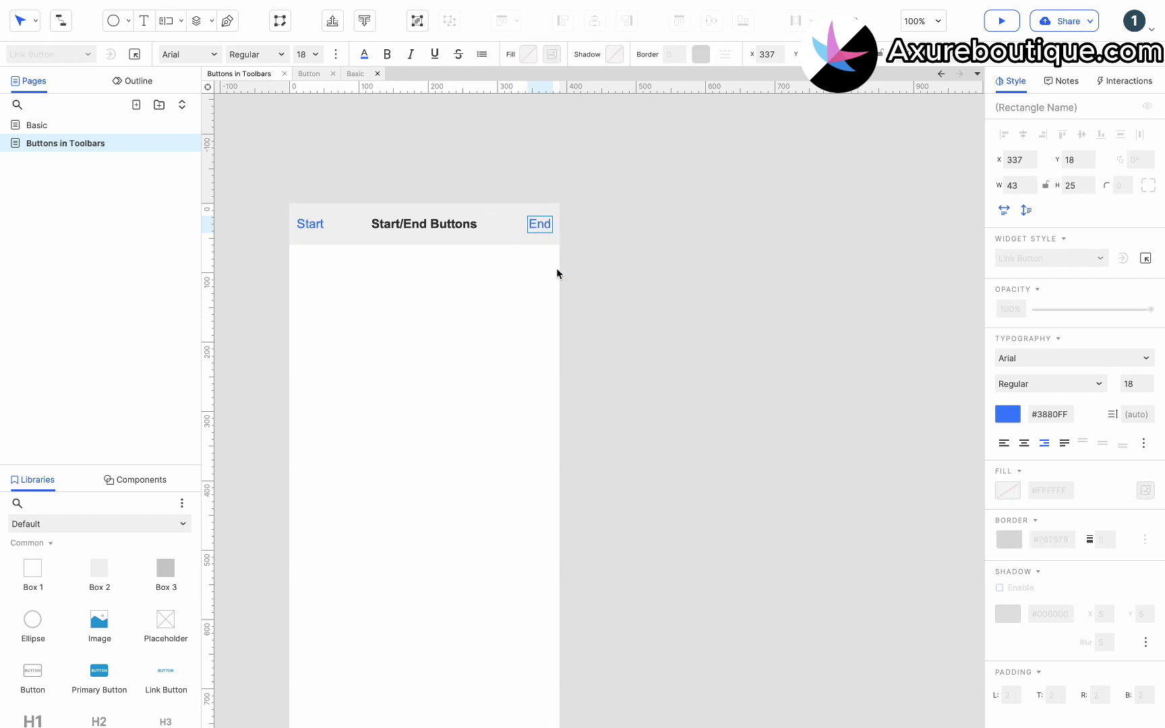
click(557, 273)
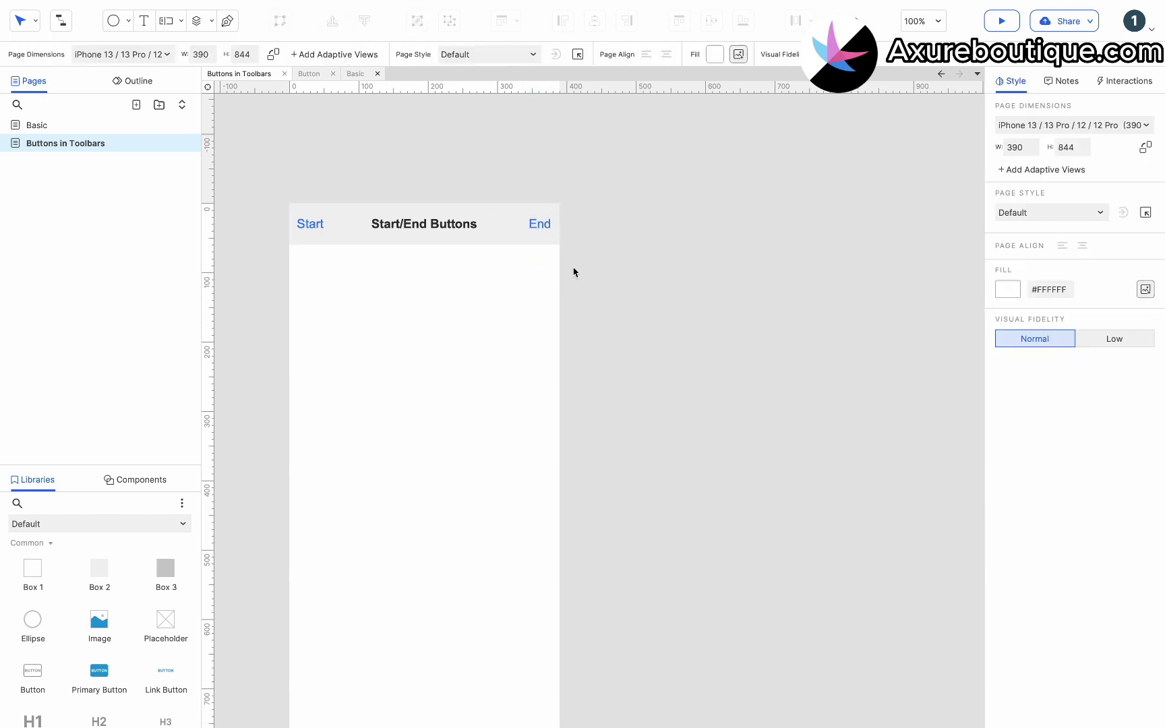
Duplicate the whole Start/End Buttons toolbar with its two buttons and place the copy just below the original.
drag(574, 272, 302, 206)
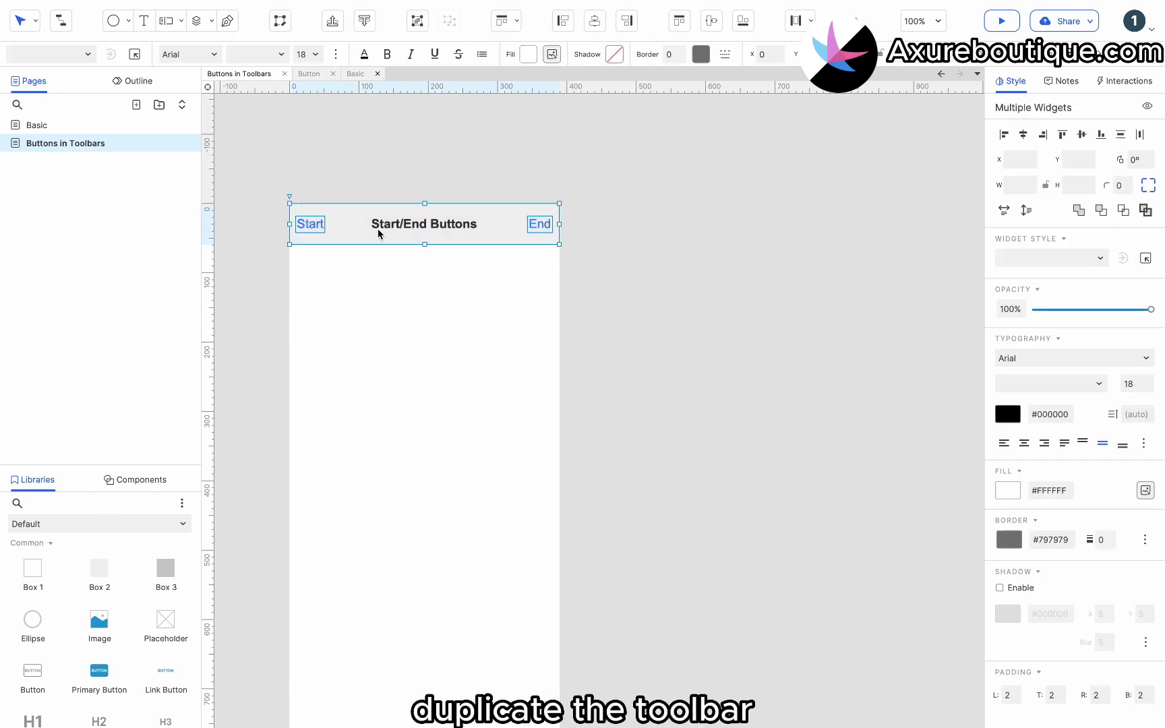
key(ctrl+d)
drag(391, 235, 386, 281)
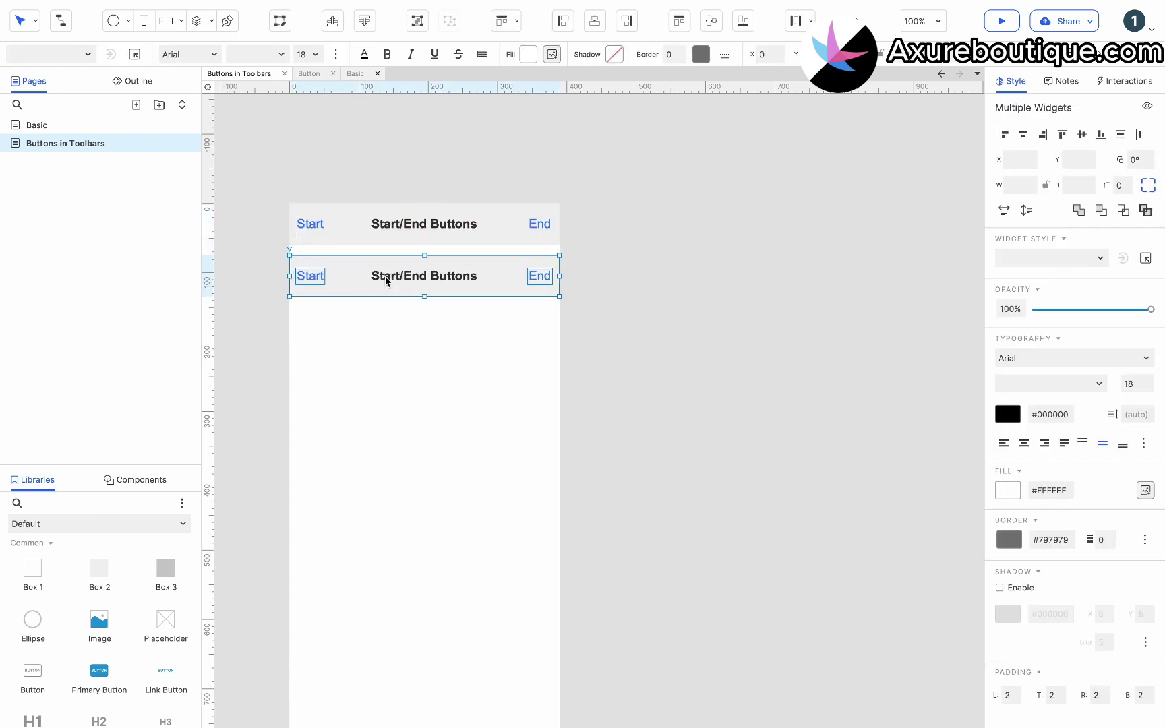
Change the second toolbar's title to "Icon Buttons".
double_click(396, 272)
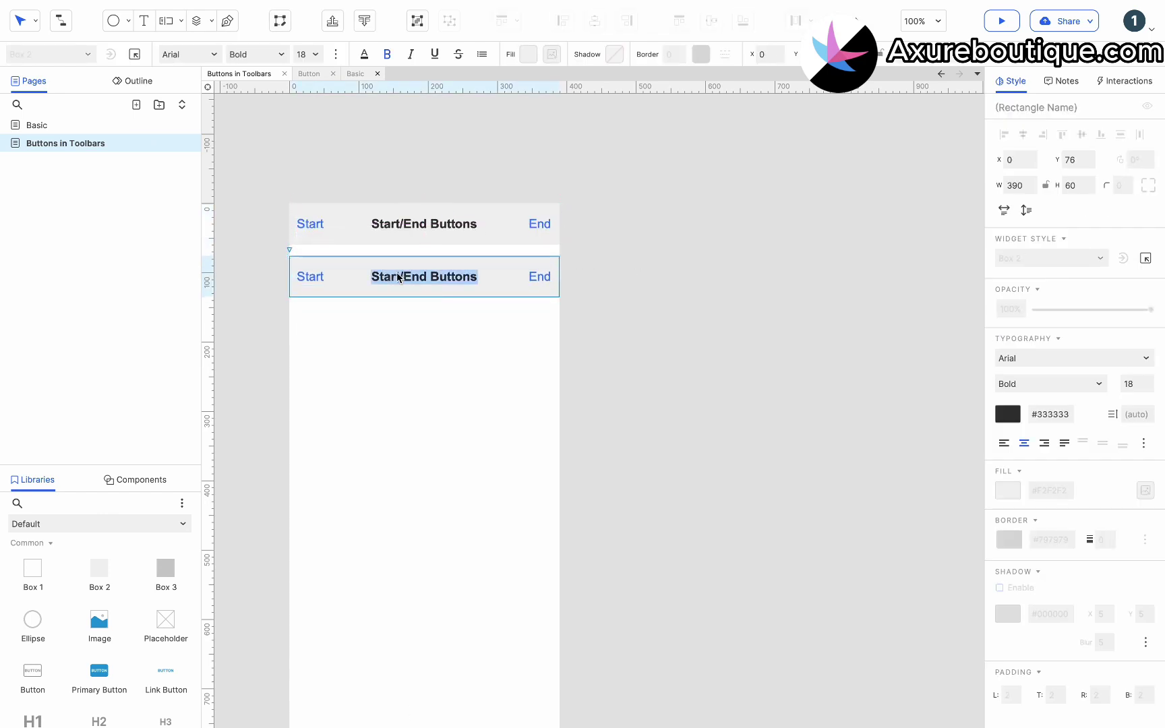
click(397, 273)
drag(427, 277, 357, 282)
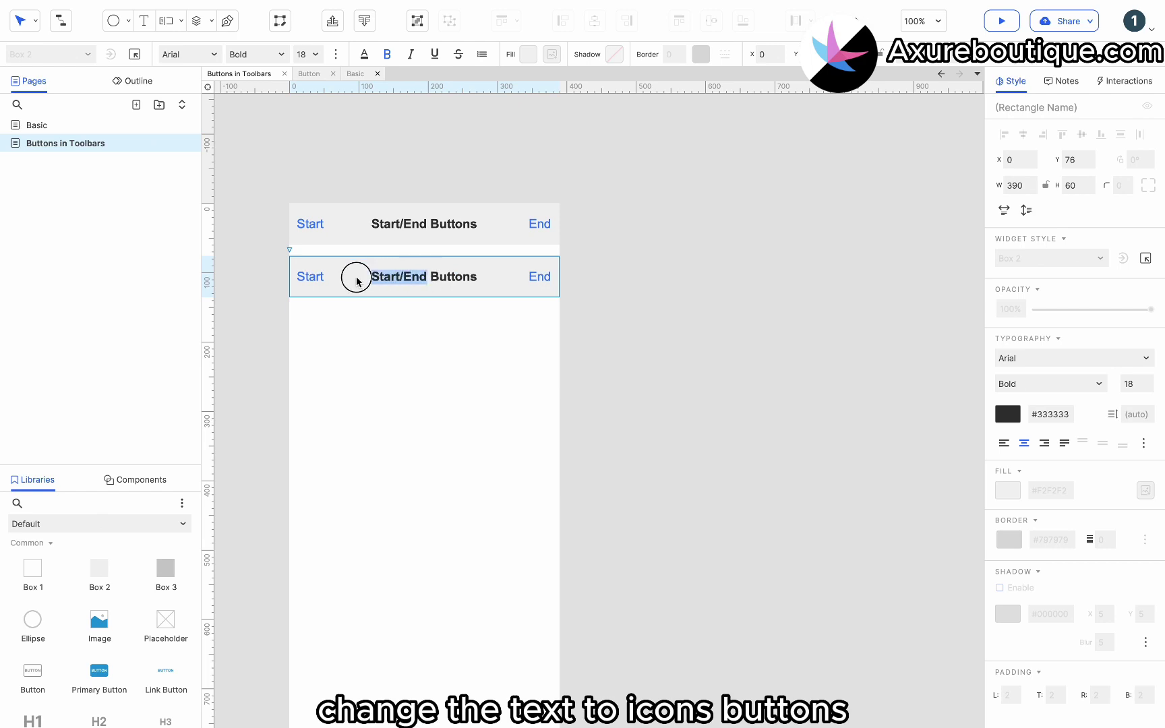
text(Icon)
Delete the Start button from the Icon Buttons toolbar.
click(315, 277)
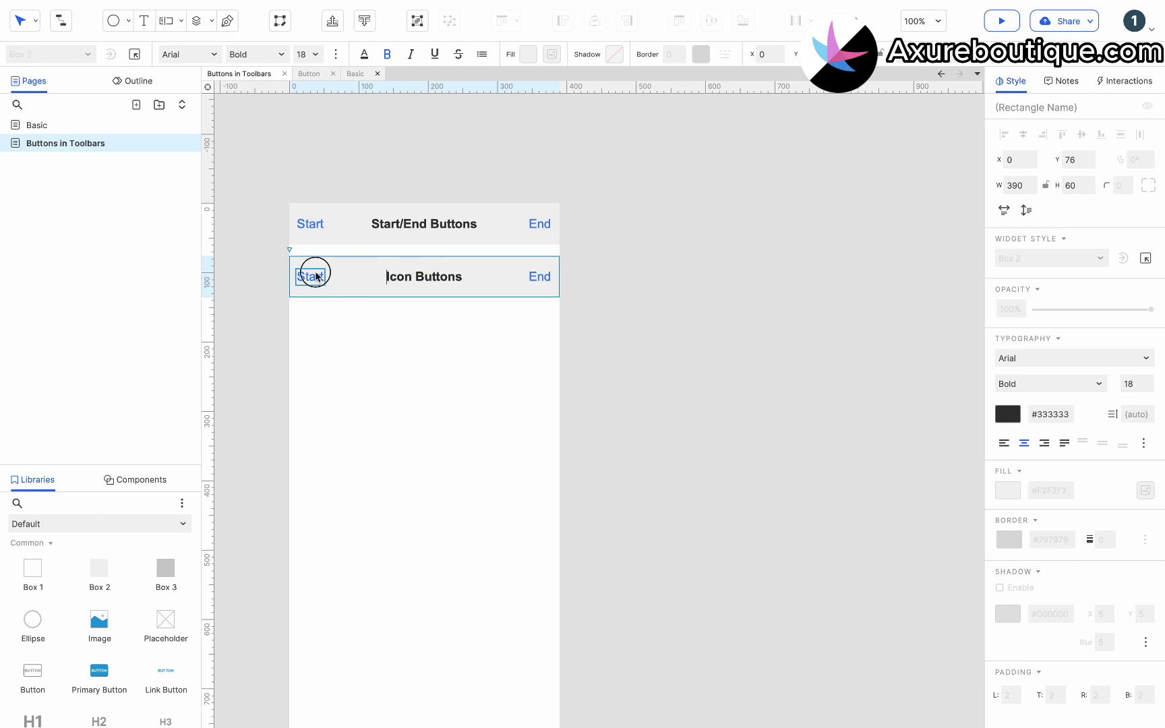
click(316, 280)
click(316, 280)
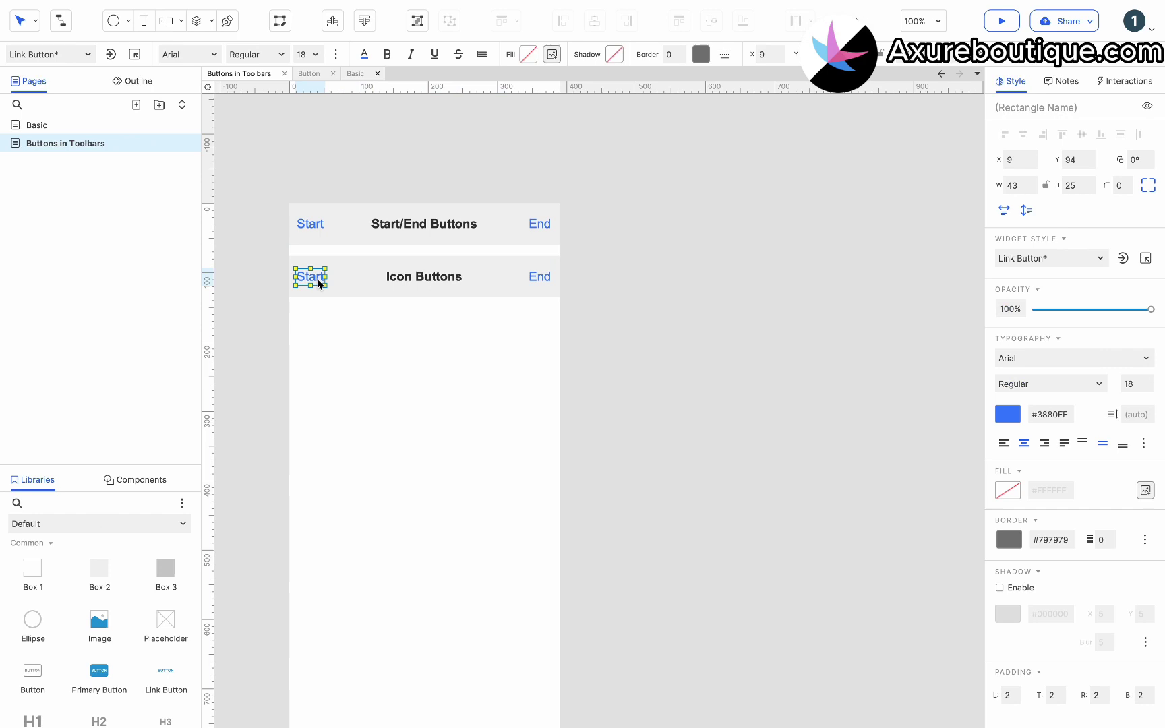
key(Delete)
Find the User Circle O icon in the Icons library and place it at the left end of the Icon Buttons toolbar, sized 25 by 25.
click(95, 524)
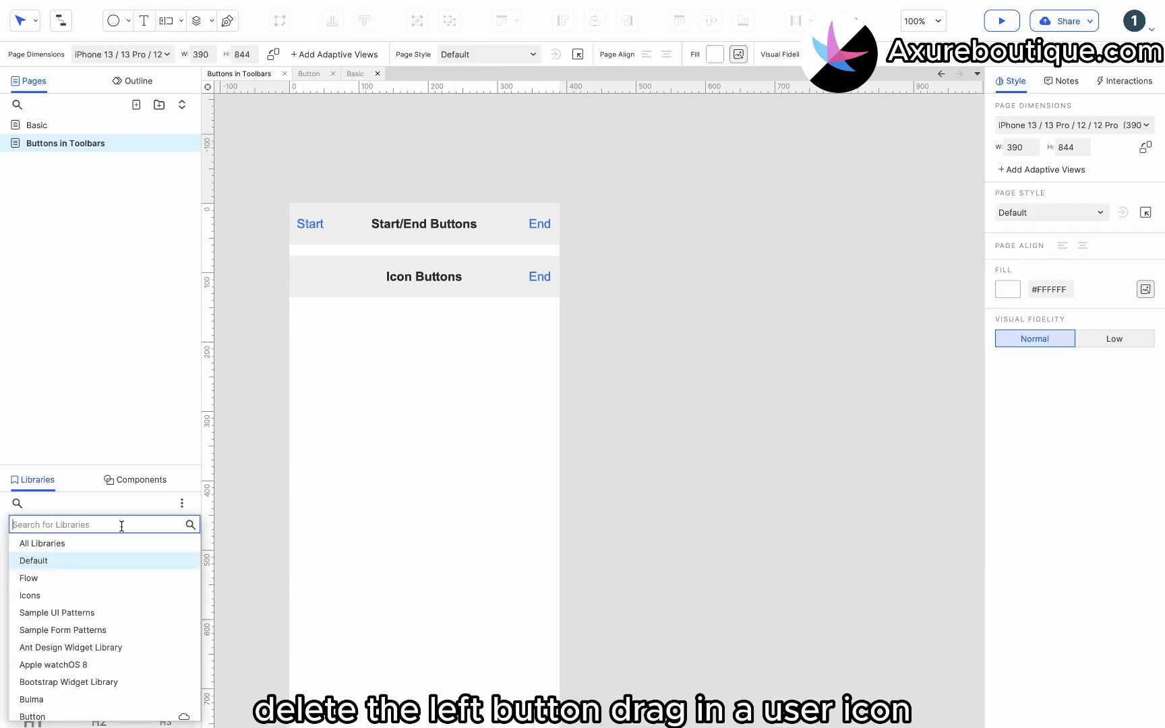
click(85, 595)
click(17, 503)
text(u)
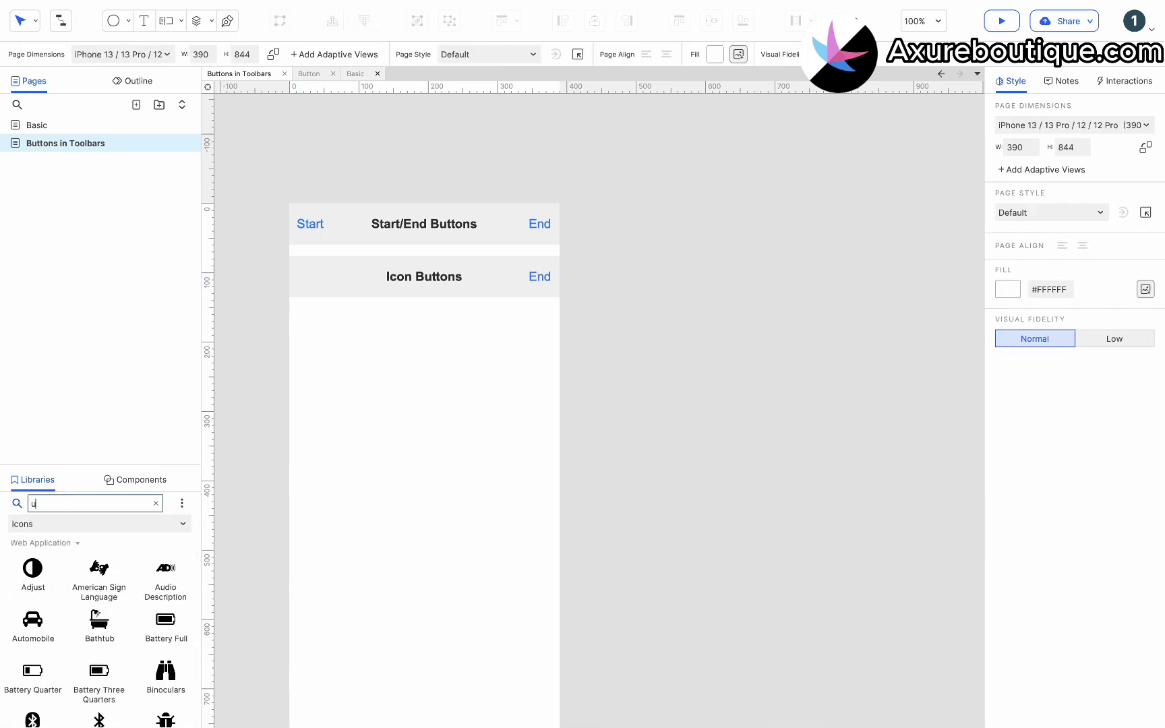
text(ser)
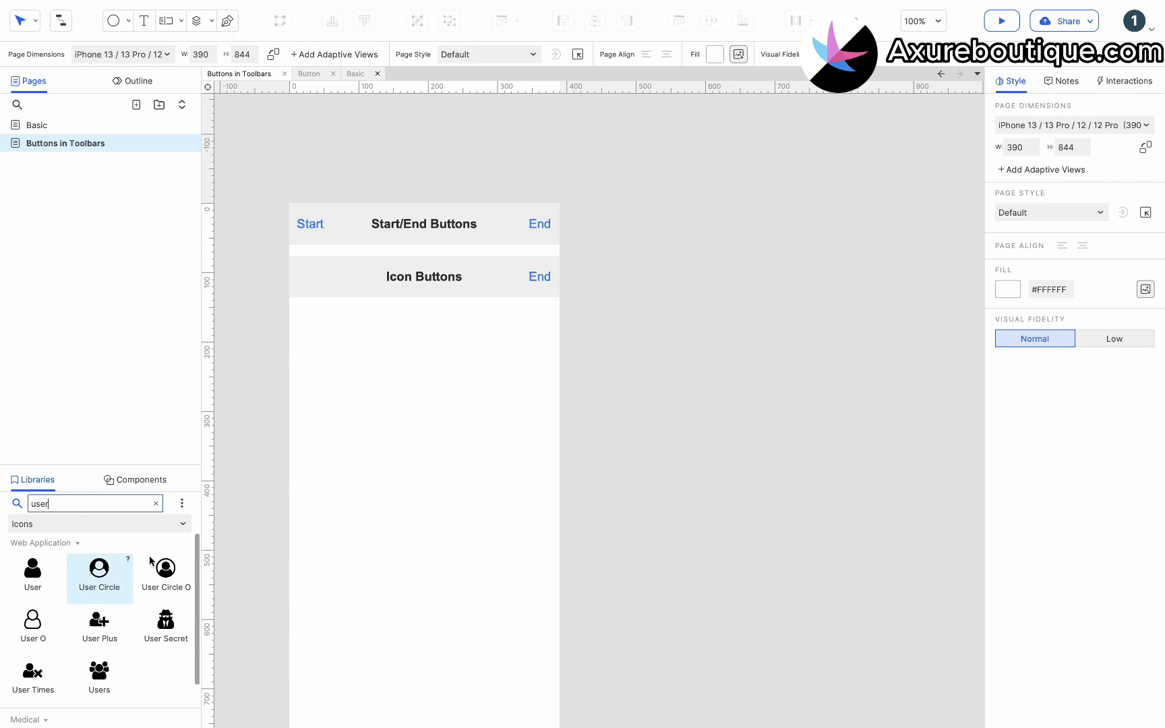
drag(162, 568, 307, 272)
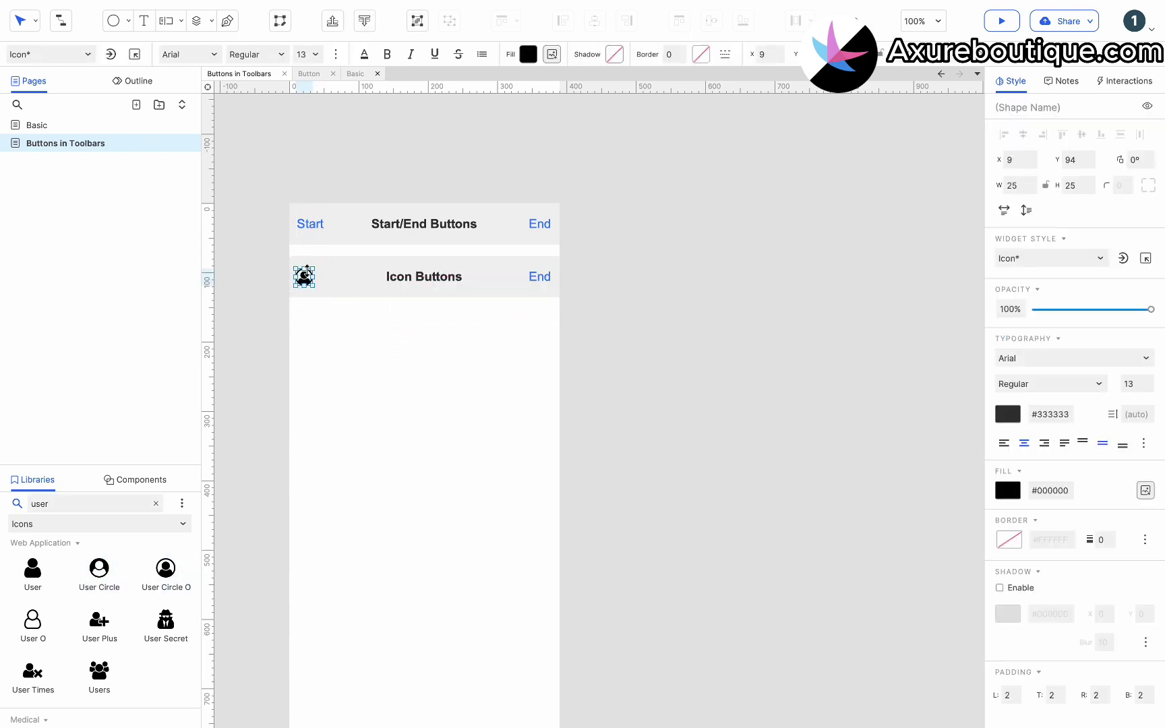
Fill the user icon in the Icon Buttons toolbar with blue #3880FF.
click(528, 54)
click(537, 346)
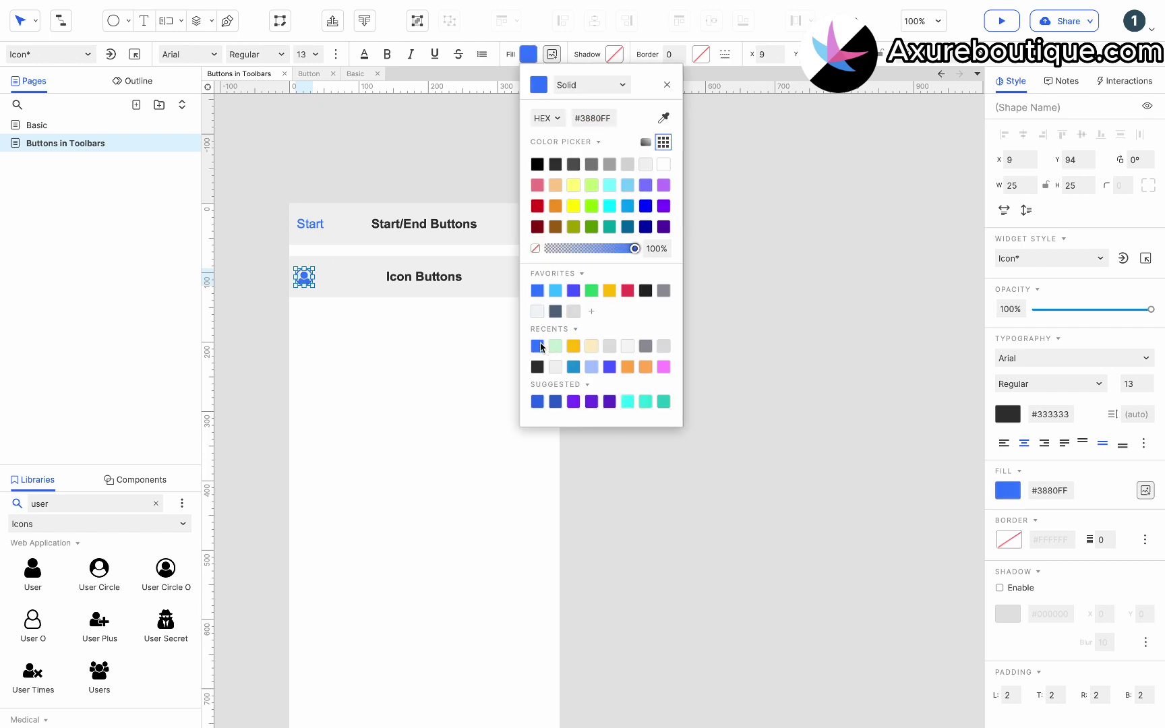
click(484, 361)
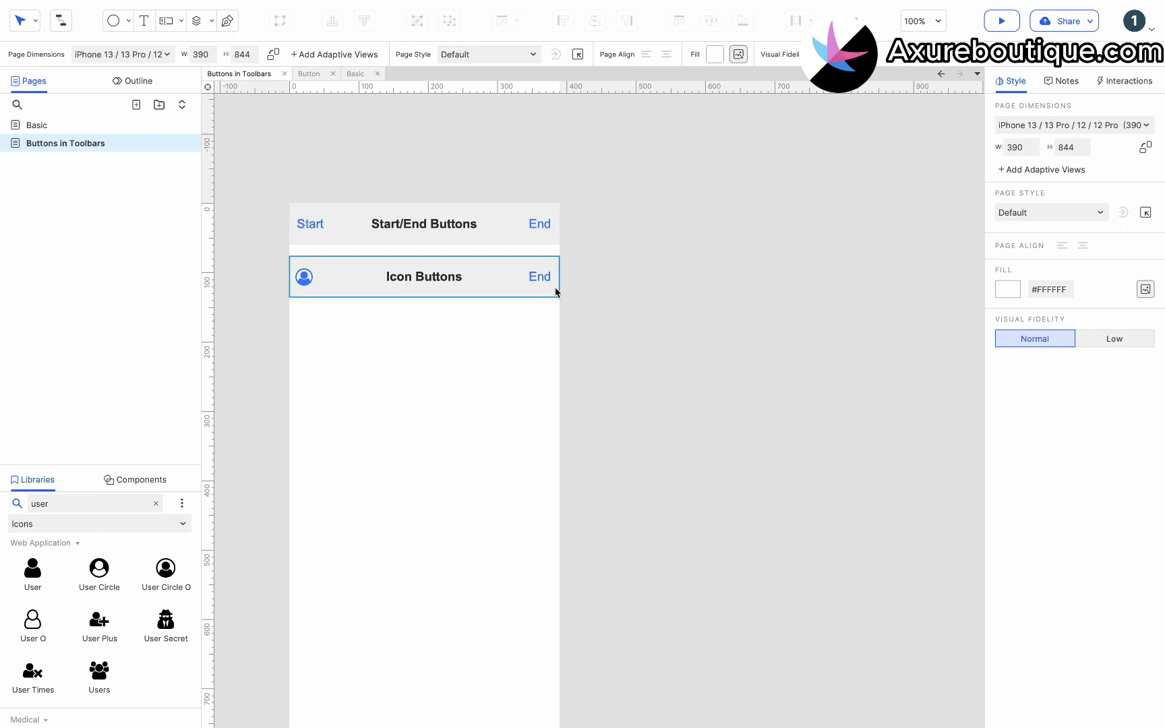
Replace the End button in the Icon Buttons toolbar with the Search icon from the Icons library.
click(542, 277)
key(Delete)
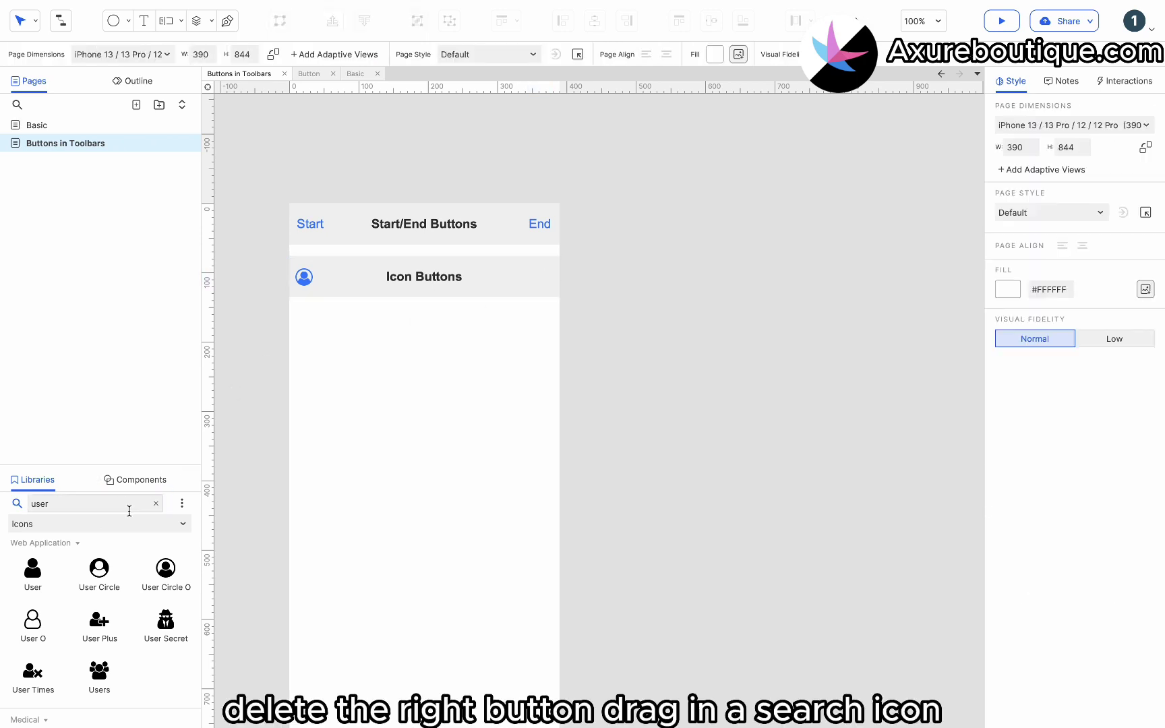
click(109, 524)
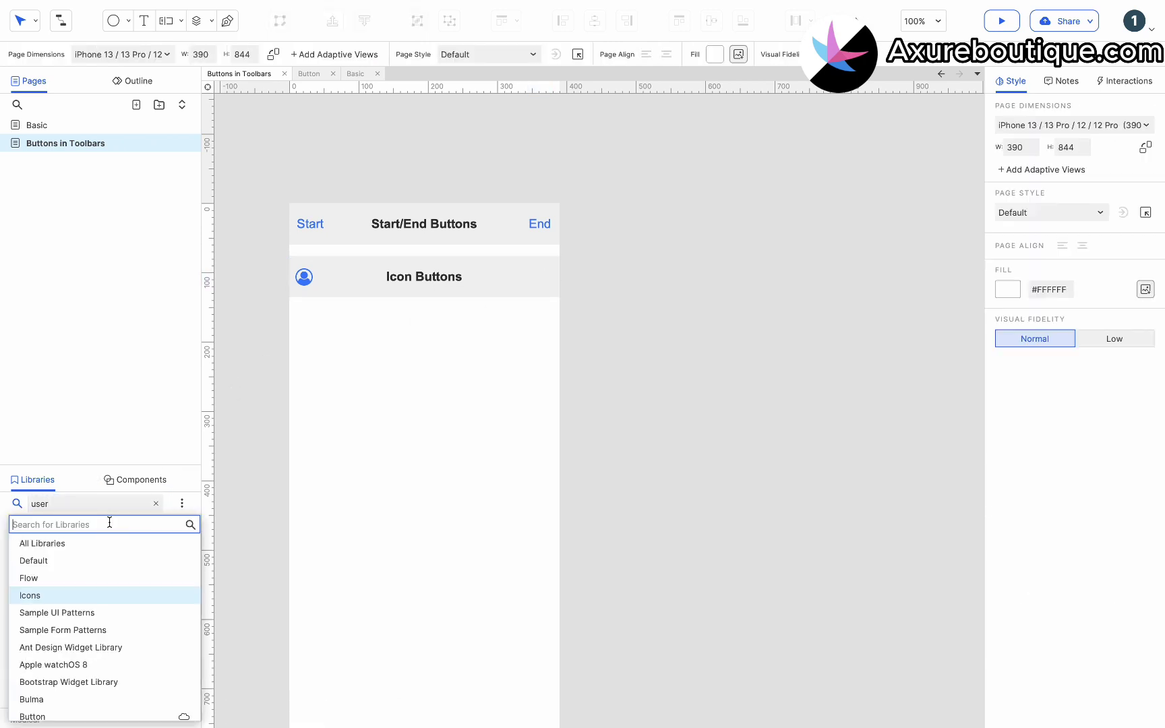
click(107, 504)
double_click(106, 504)
text(sea)
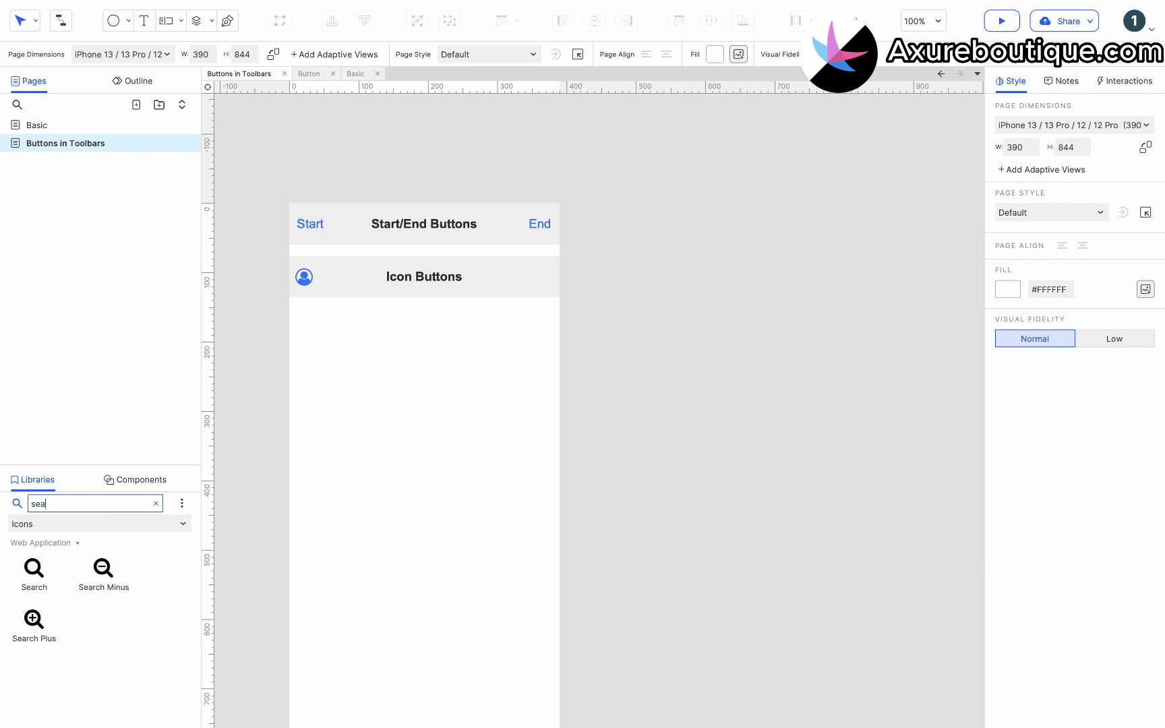
text(r)
drag(34, 569, 552, 285)
Fill the search icon in the Icon Buttons toolbar with blue #3880FF.
click(528, 54)
click(539, 291)
click(456, 307)
Fine-tune the 22 by 22 search icon's placement at the right end of the Icon Buttons toolbar, at X 356, Y 97.
click(542, 277)
click(545, 278)
scroll(544, 276, up, 3)
drag(539, 275, 542, 278)
scroll(544, 280, down, 3)
click(498, 332)
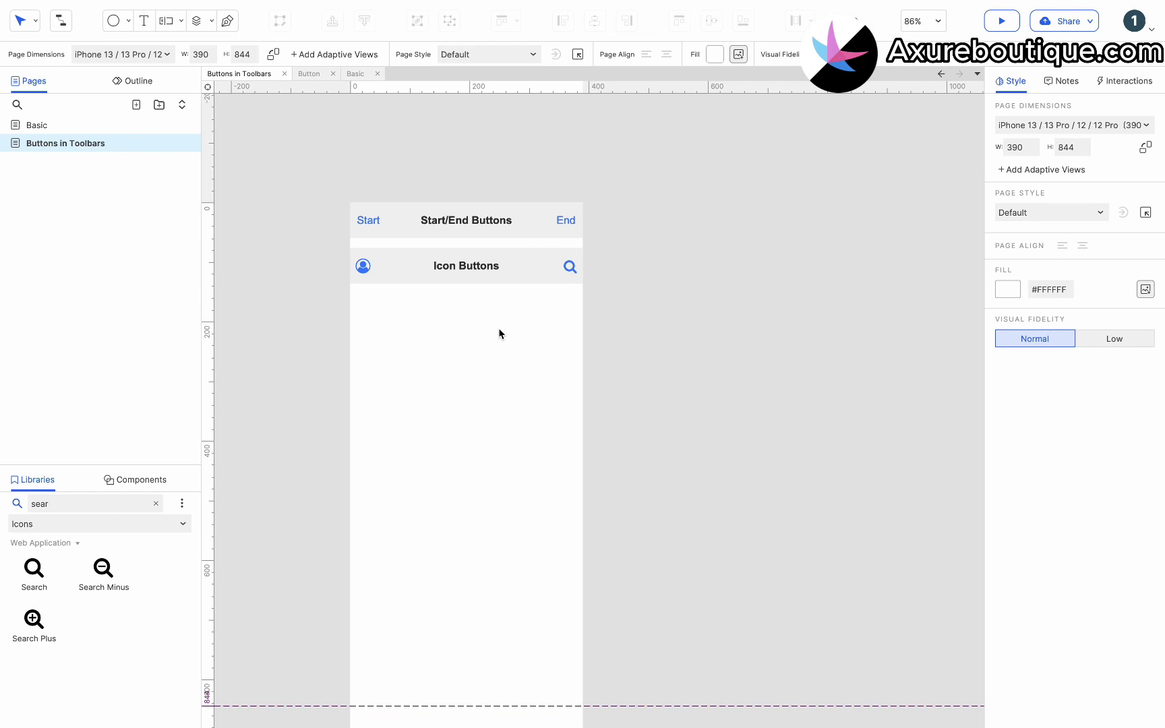
scroll(498, 328, left, 2)
click(570, 265)
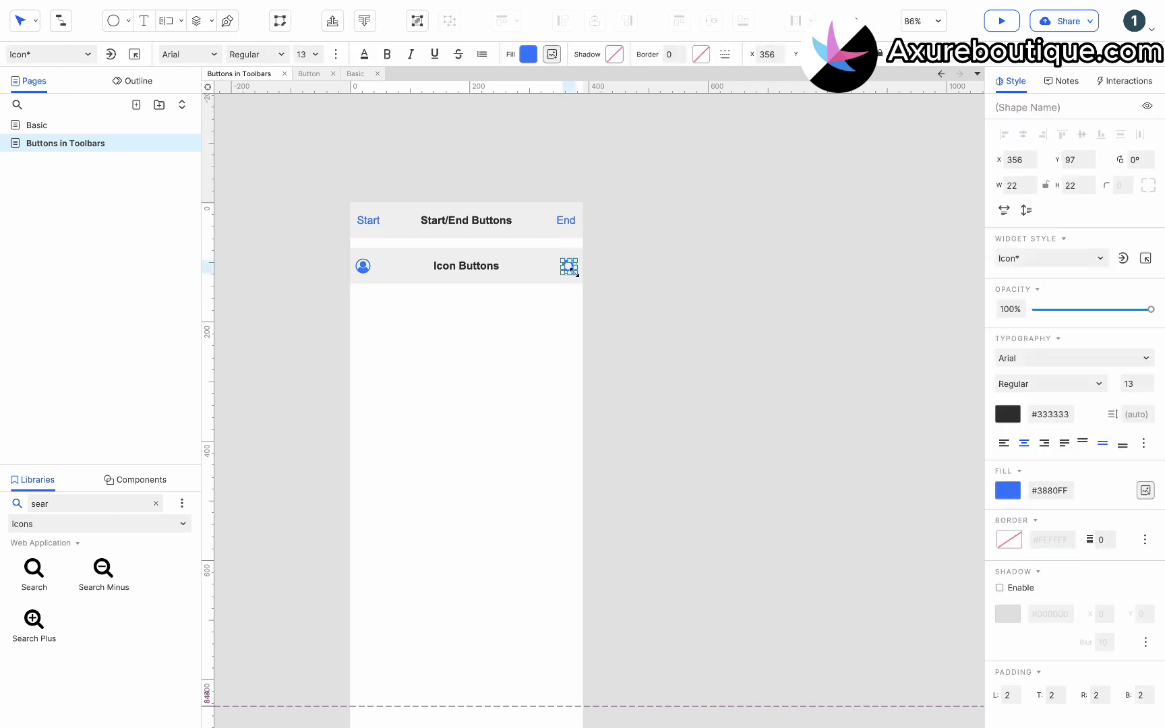
Duplicate the whole Icon Buttons toolbar 16 px below the original and retitle the copy "Solid Buttons".
drag(588, 307, 379, 307)
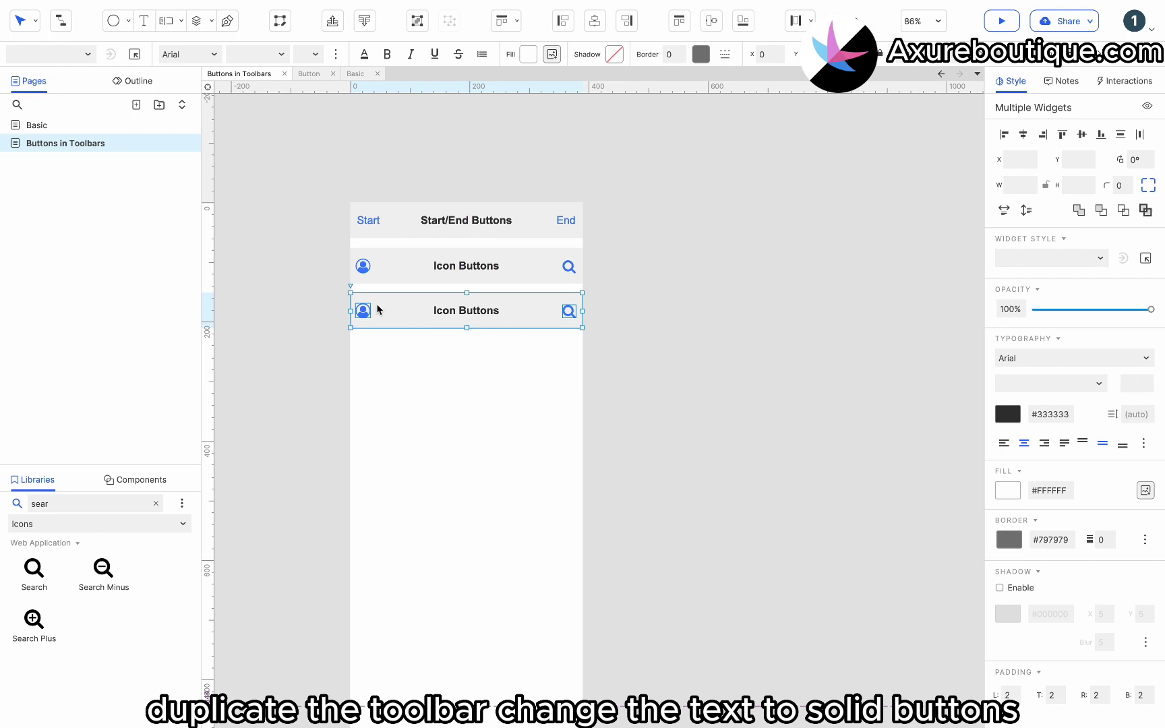
click(442, 306)
double_click(443, 310)
double_click(443, 311)
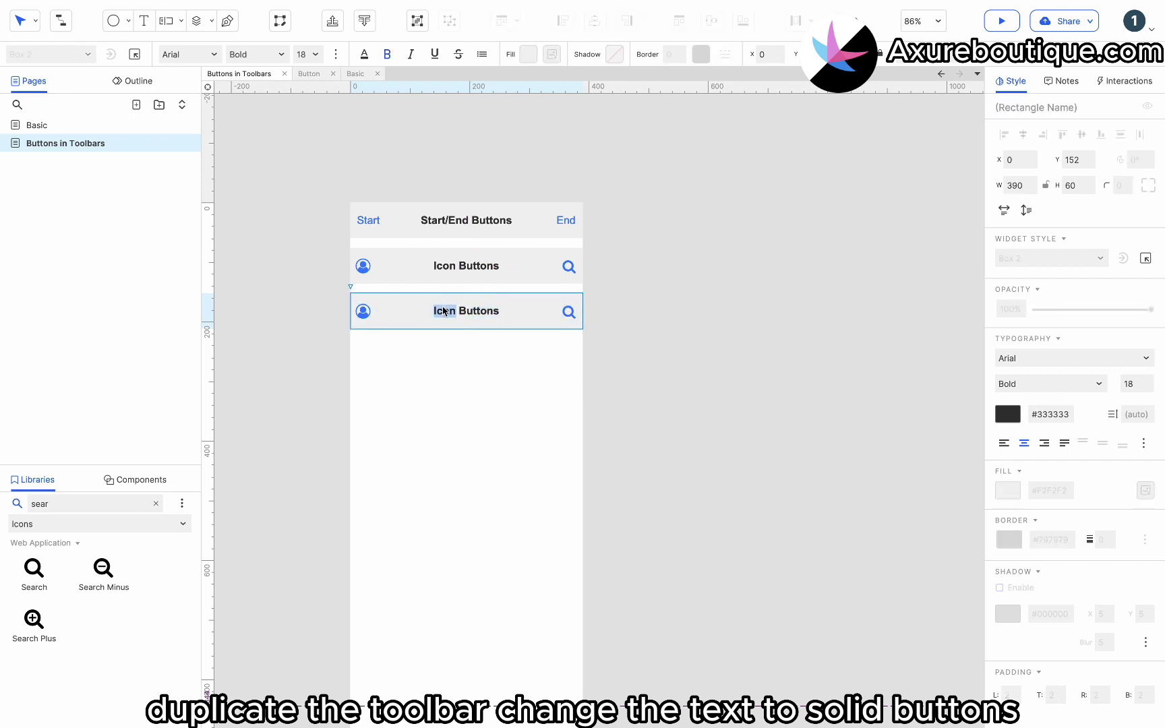
text(Soli)
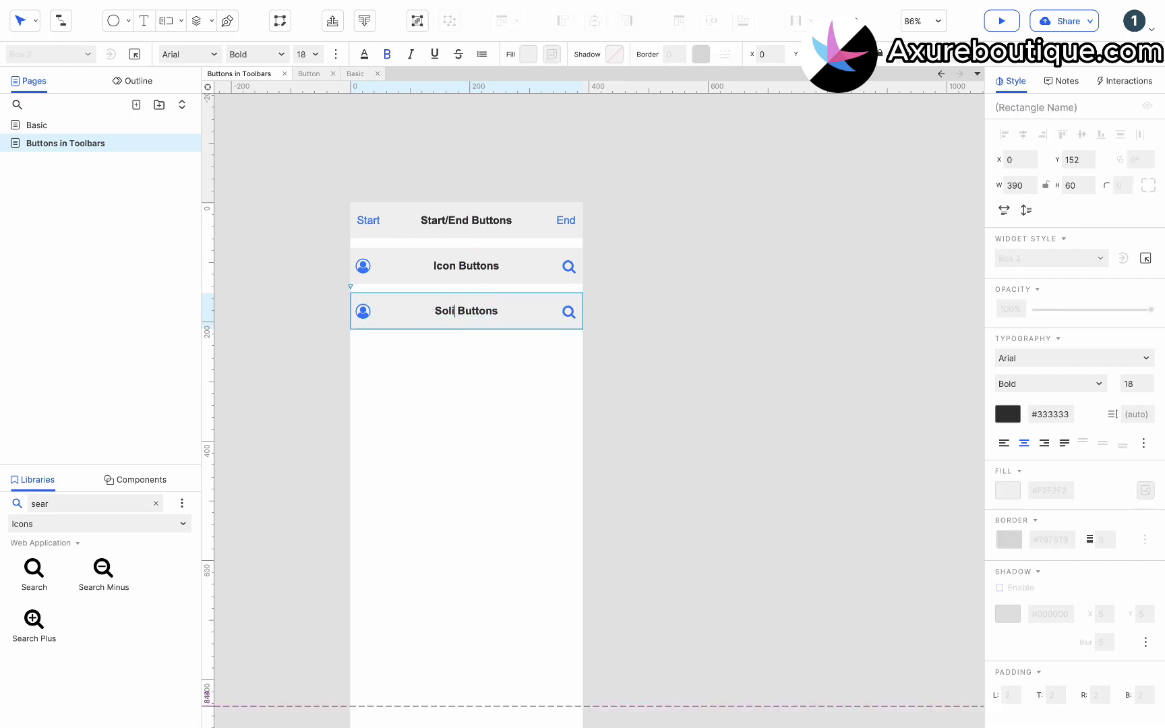
text(d)
click(427, 347)
Place the Button component at the left end of the Solid Buttons toolbar and bring the user icon in front of it.
click(363, 313)
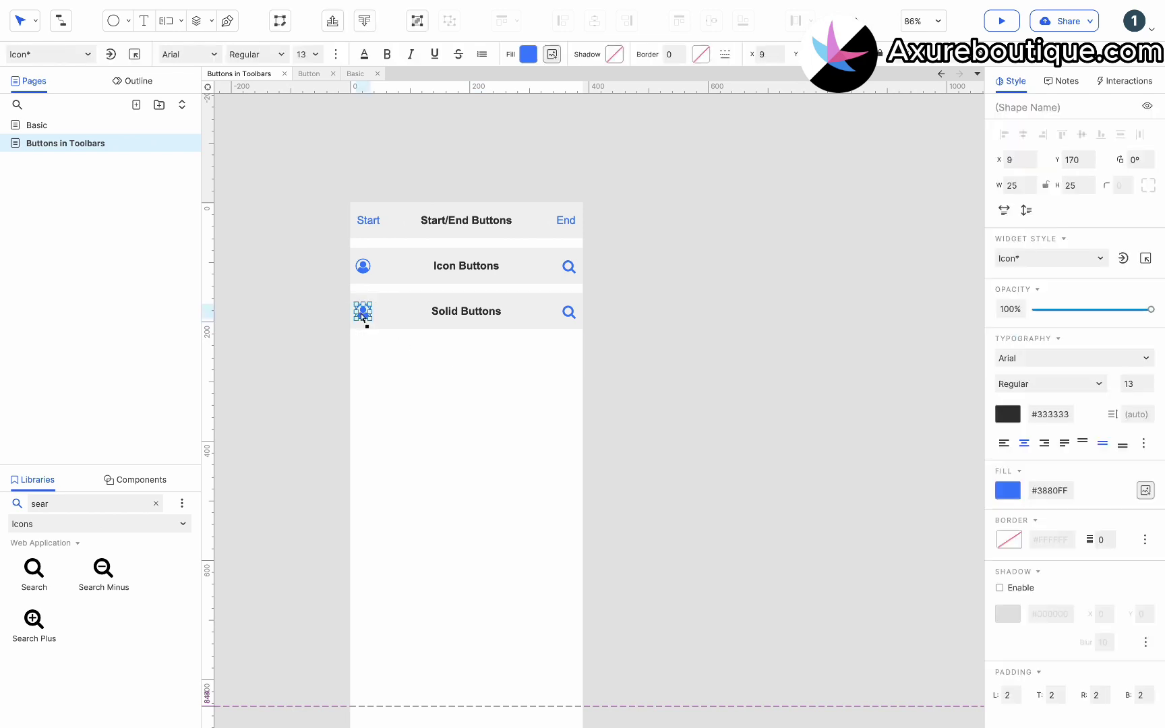
click(135, 480)
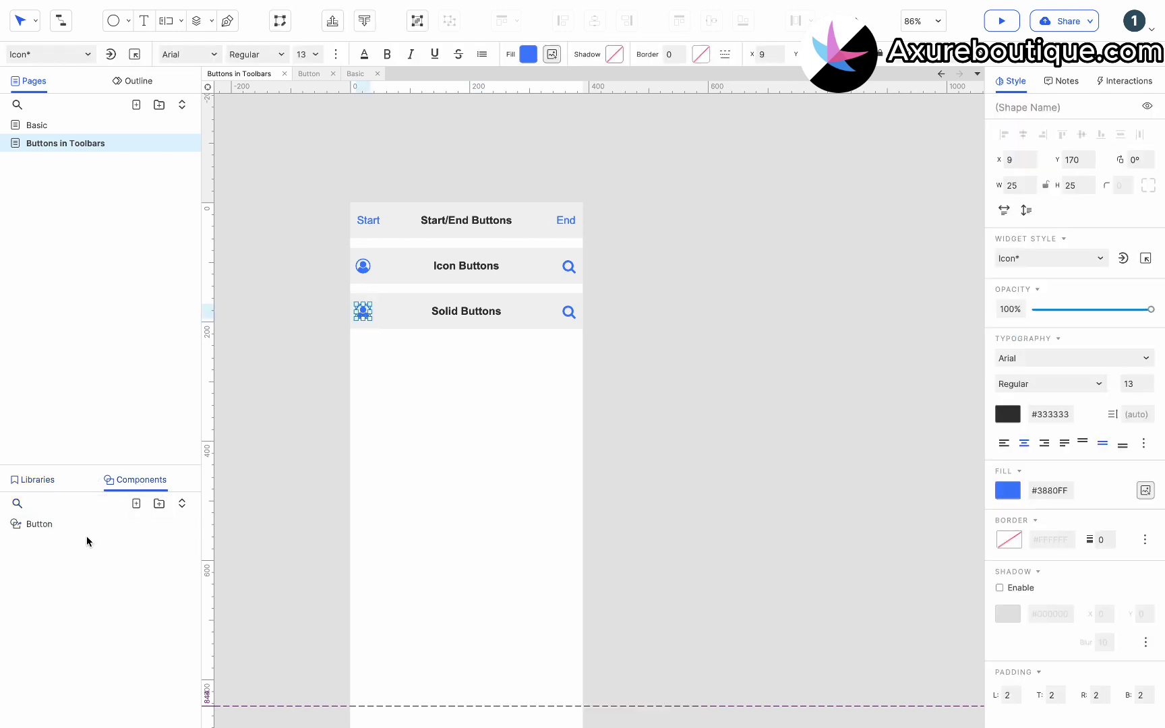
drag(86, 529, 368, 313)
click(362, 312)
click(333, 21)
Fill the user icon on the solid button with white #FFFFFF and position it at X 12, Y 170.
click(528, 59)
click(665, 161)
click(364, 315)
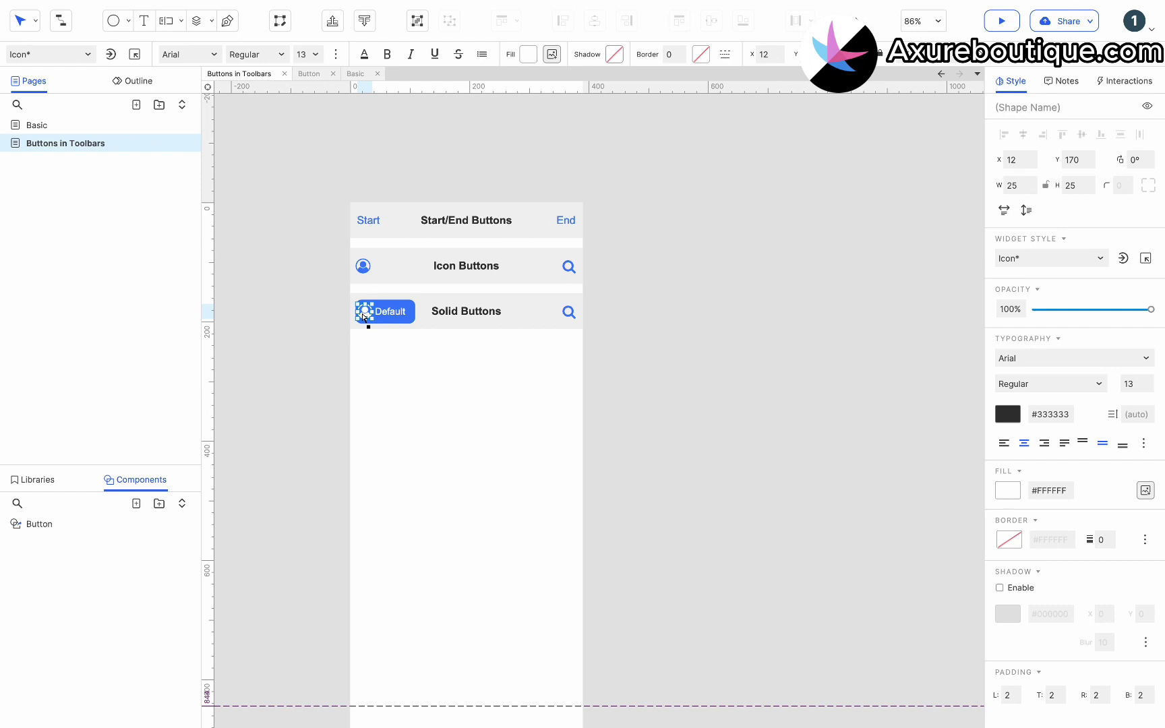
Change the solid button's label to "Contact" and position the button at X 8, Y 163.
double_click(385, 315)
text(Contact)
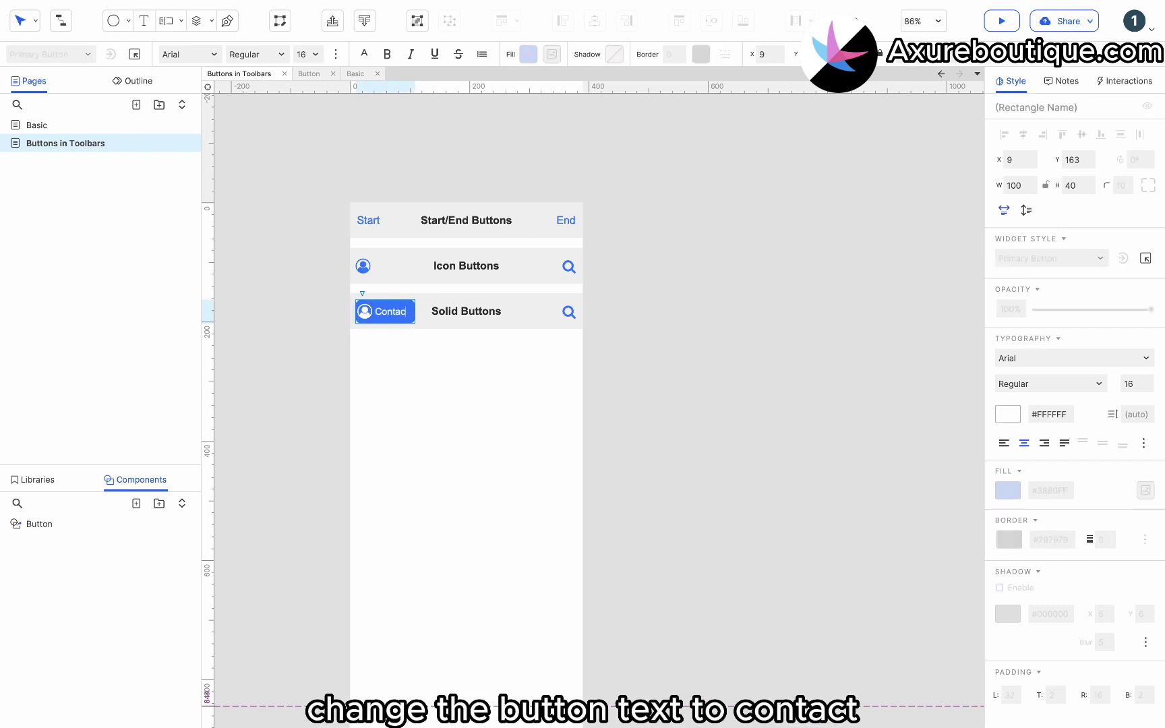
key(Escape)
click(386, 319)
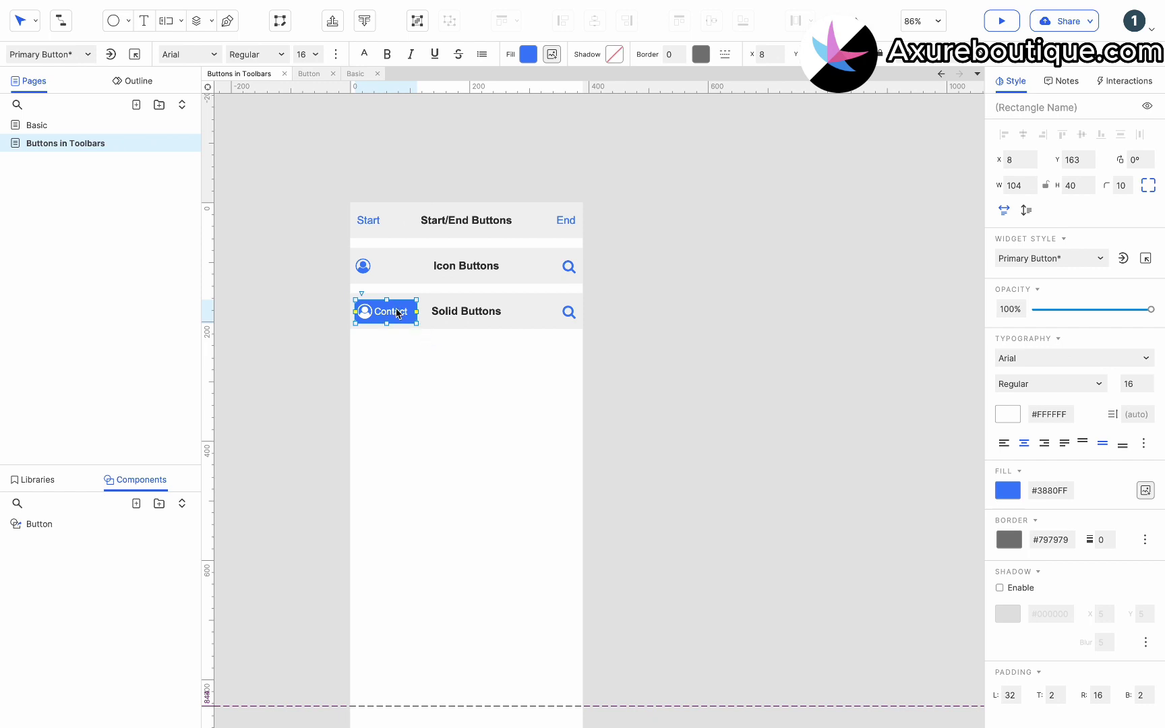
Duplicate the Contact button to the right end of the Solid Buttons toolbar, at X 276, Y 162, in place of the search icon.
key(super+d)
ctrl+drag(397, 321, 554, 331)
click(568, 315)
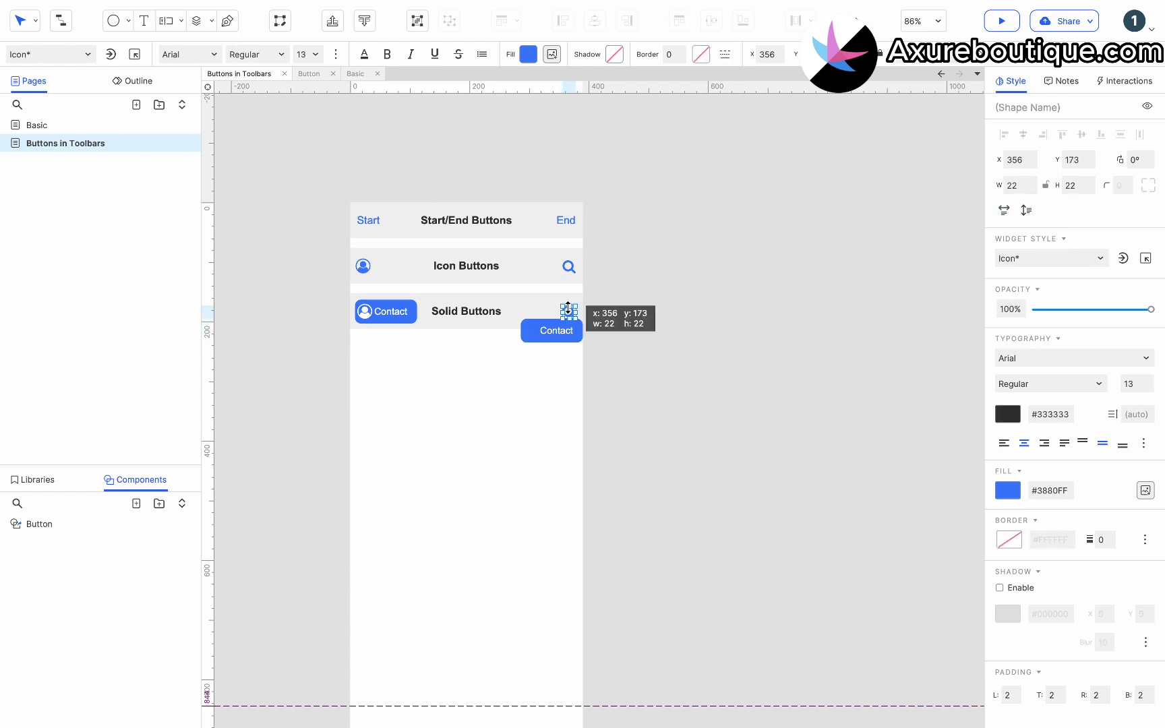
key(Delete)
drag(565, 330, 560, 317)
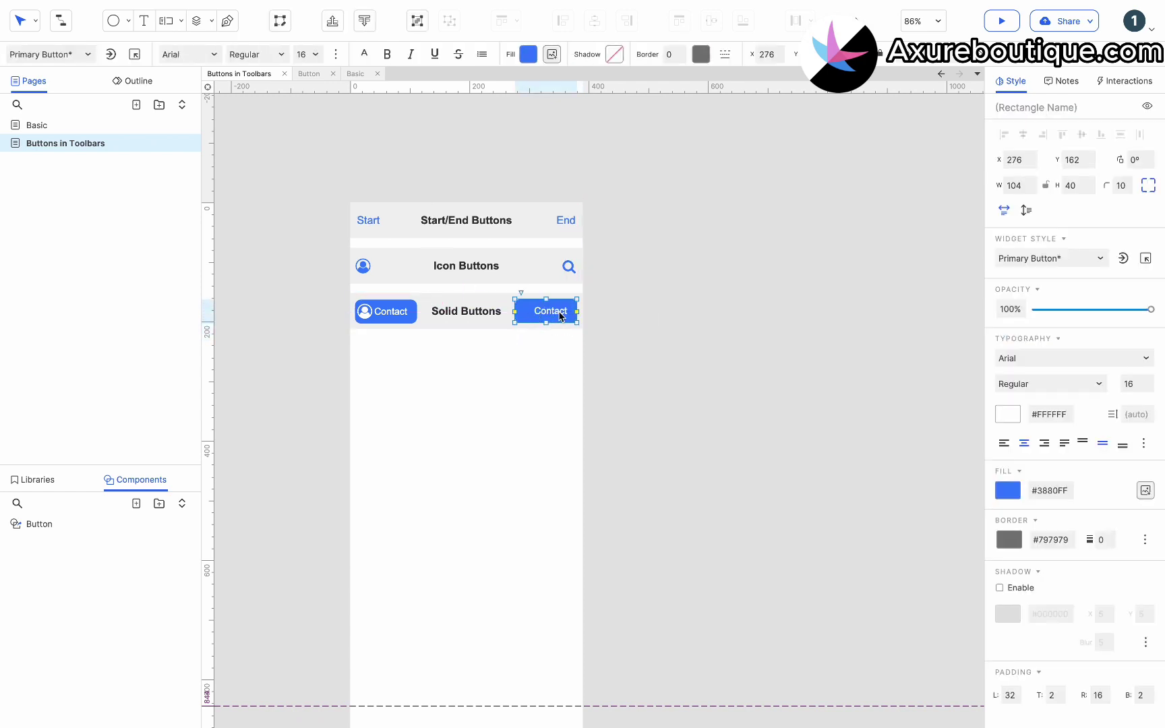
Set the copied Contact button's right padding to 32 and its left padding to 2.
click(1010, 694)
text(16)
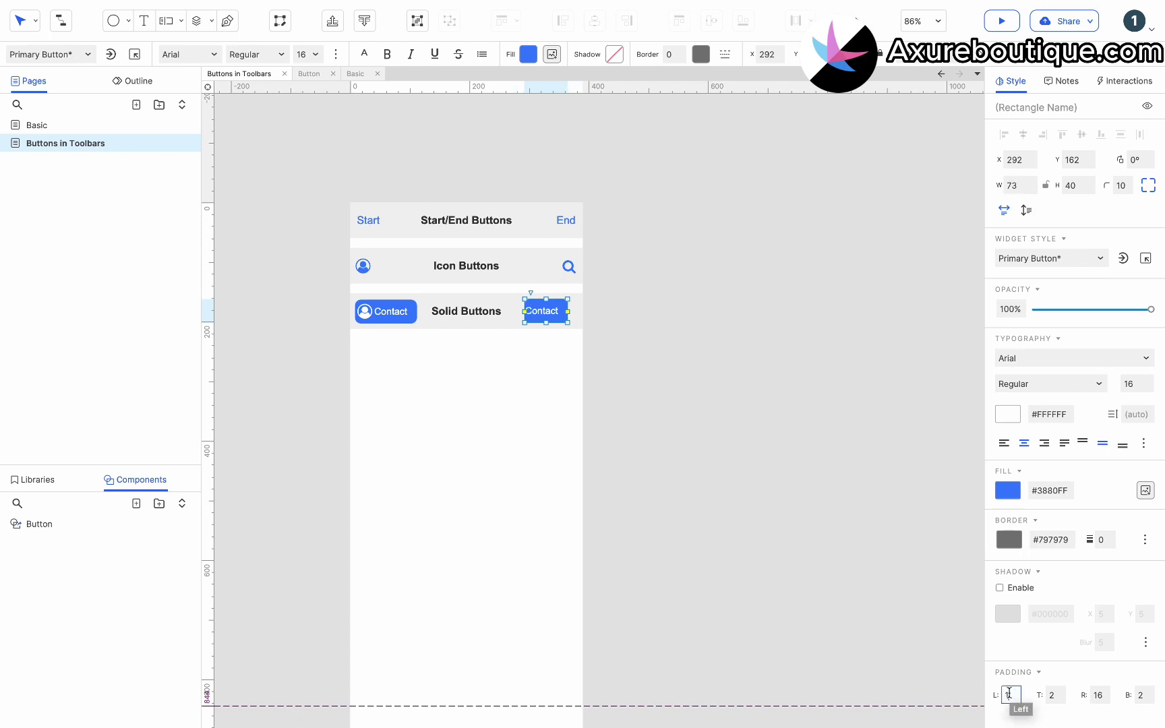
click(1101, 694)
text(32)
click(551, 312)
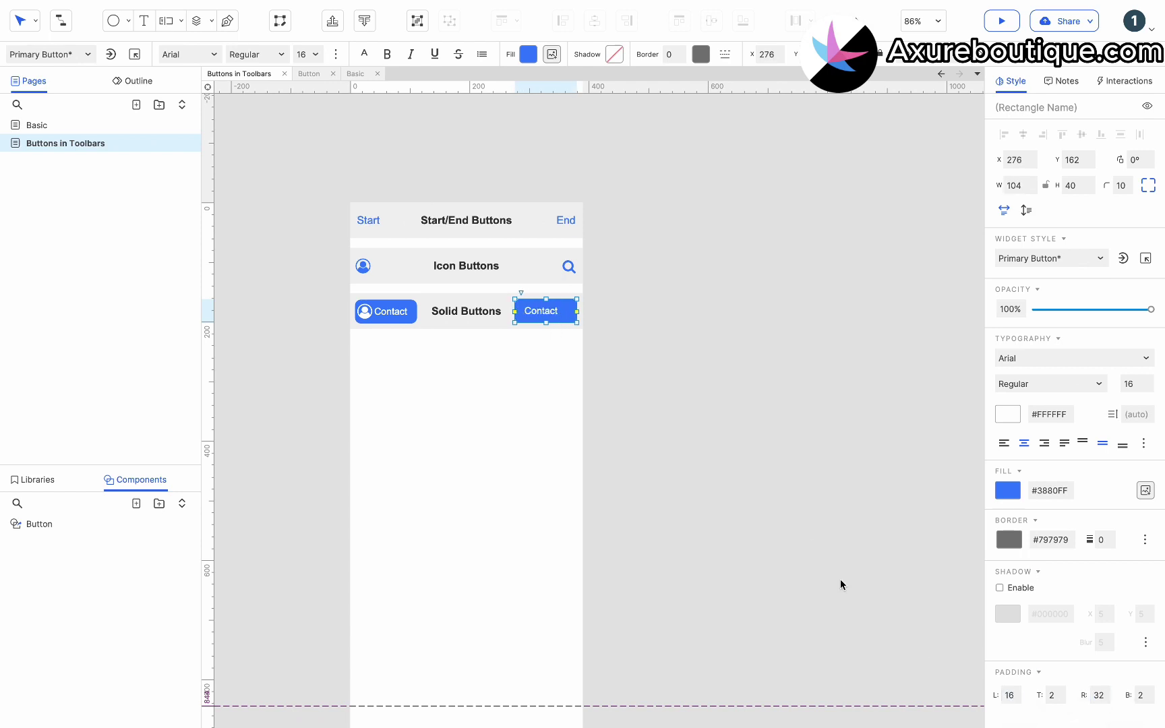
click(1009, 695)
text(2)
Change the copied button's label to "Help" and set its left padding to 8.
double_click(533, 314)
text(Hel)
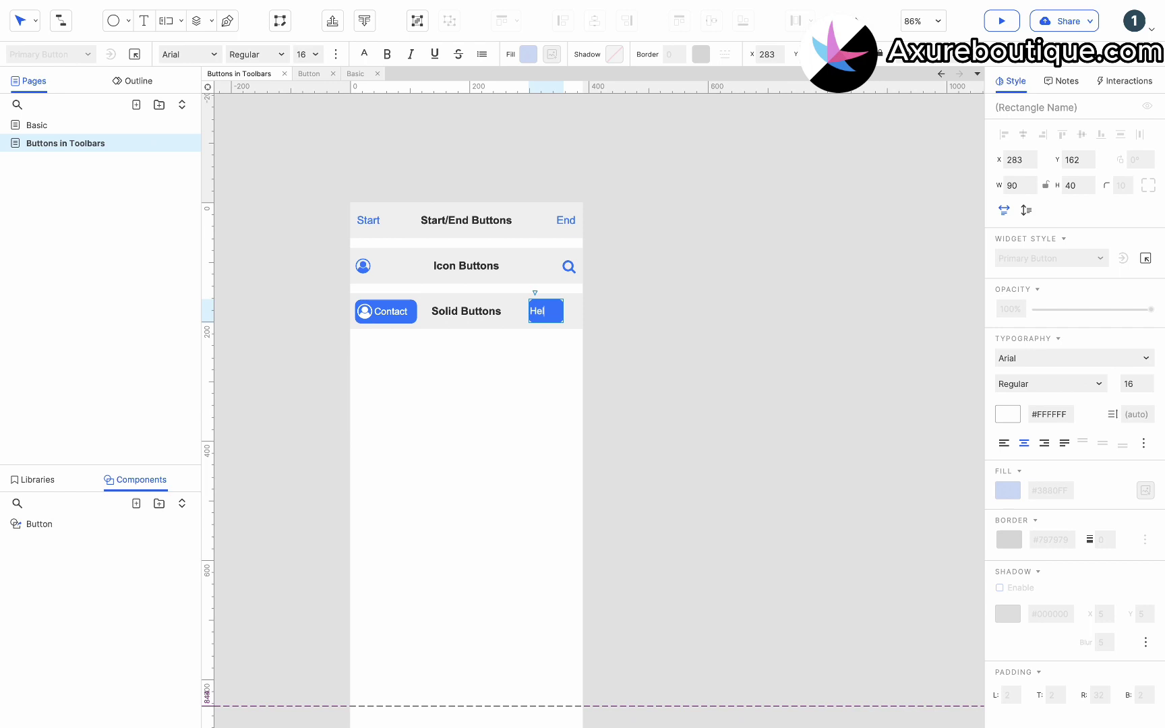
text(p)
click(553, 364)
click(549, 314)
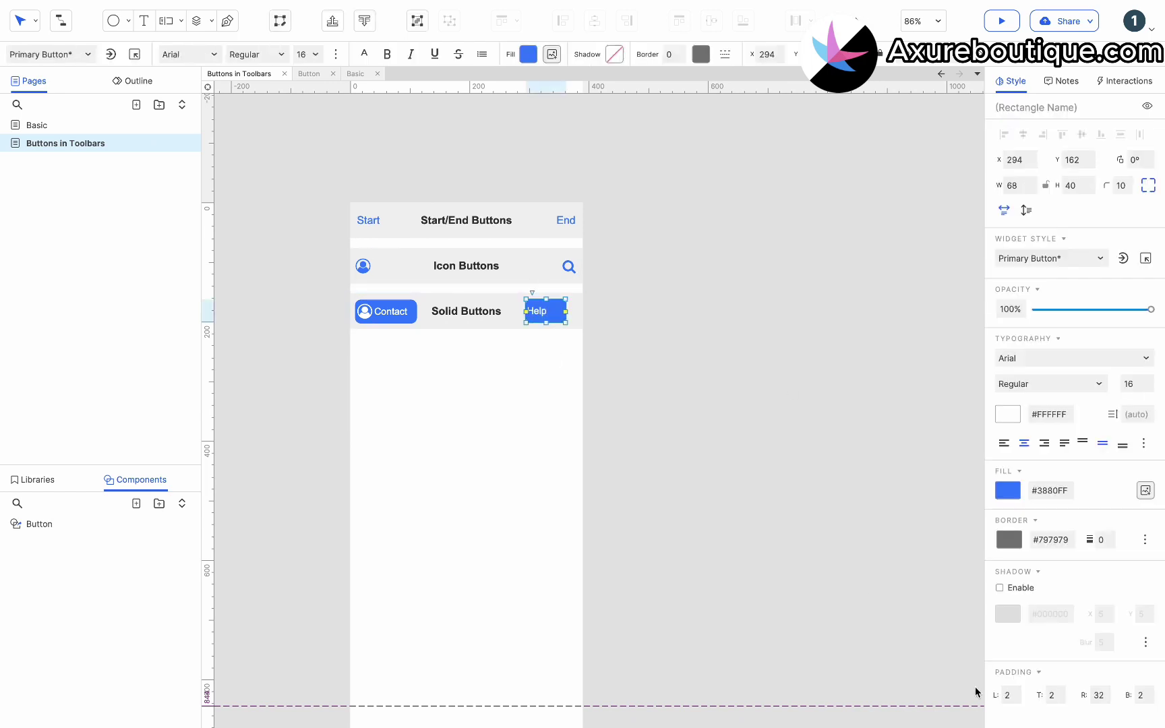
scroll(1017, 694, up, 6)
Search the Icons library for "inf" and place the Info Circle icon at the right side of the Help button, sized 24 by 24.
click(55, 481)
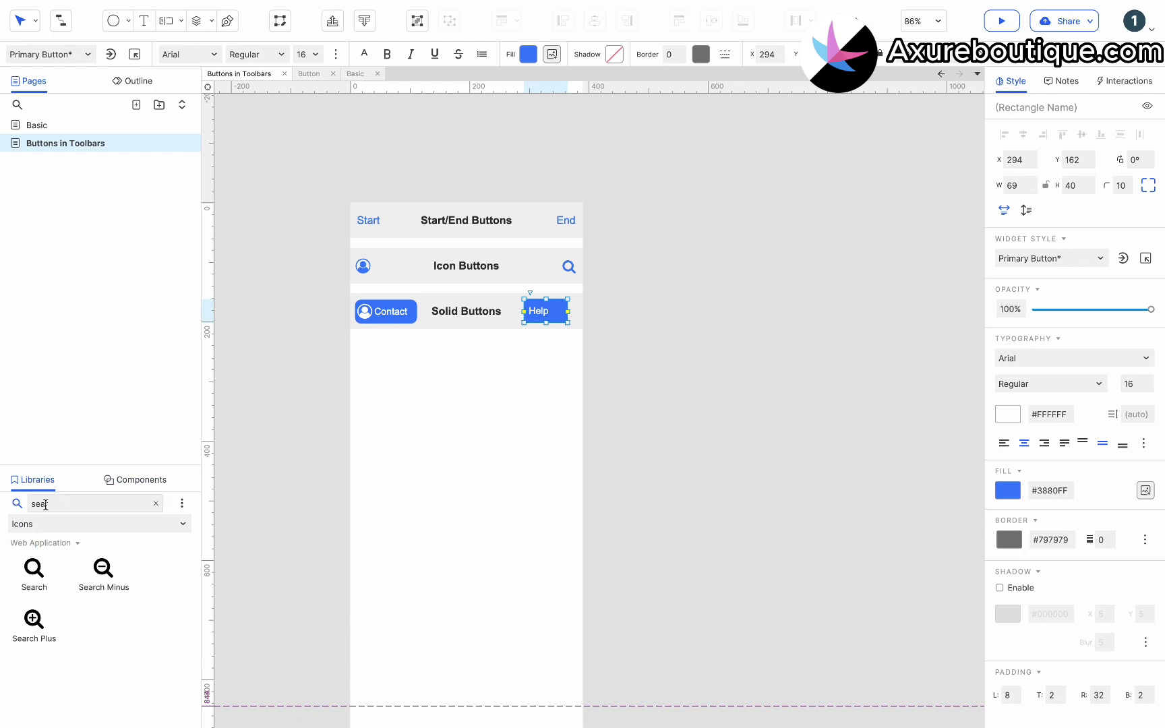
text(inf)
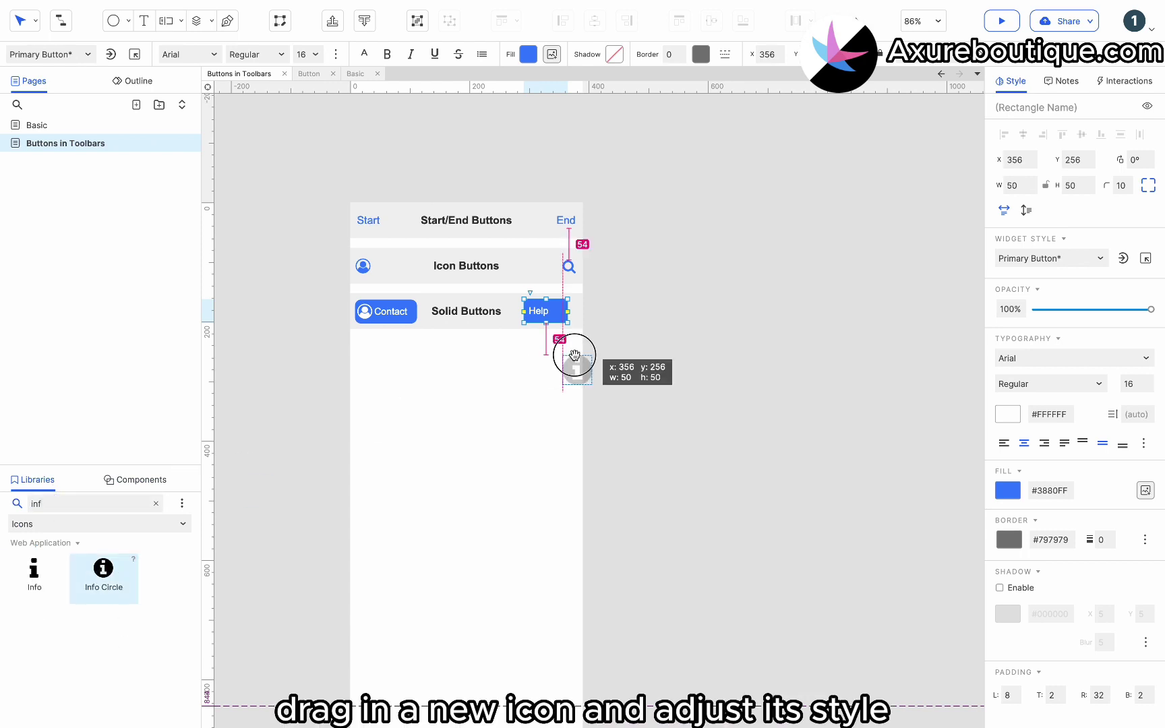
drag(574, 355, 559, 309)
Fill the Info Circle icon on the Help button with white.
click(528, 55)
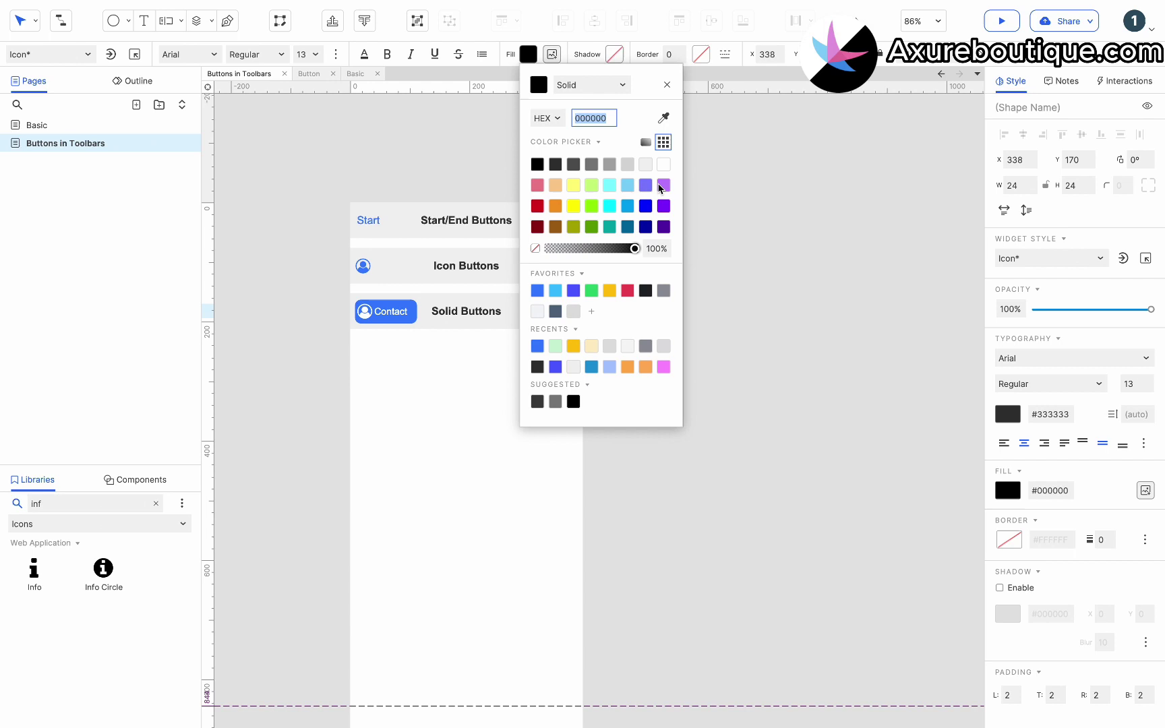
click(662, 171)
click(408, 440)
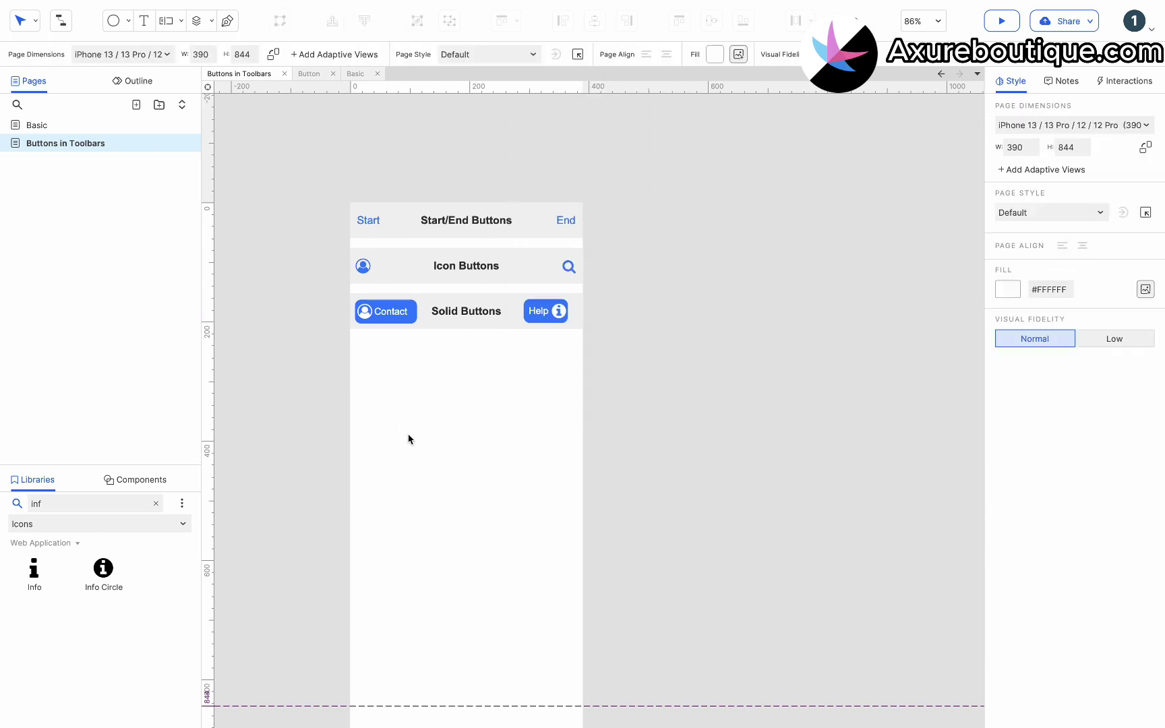
Move the Help button together with its info icon closer to the right end of the Solid Buttons toolbar.
click(559, 313)
shift+click(536, 311)
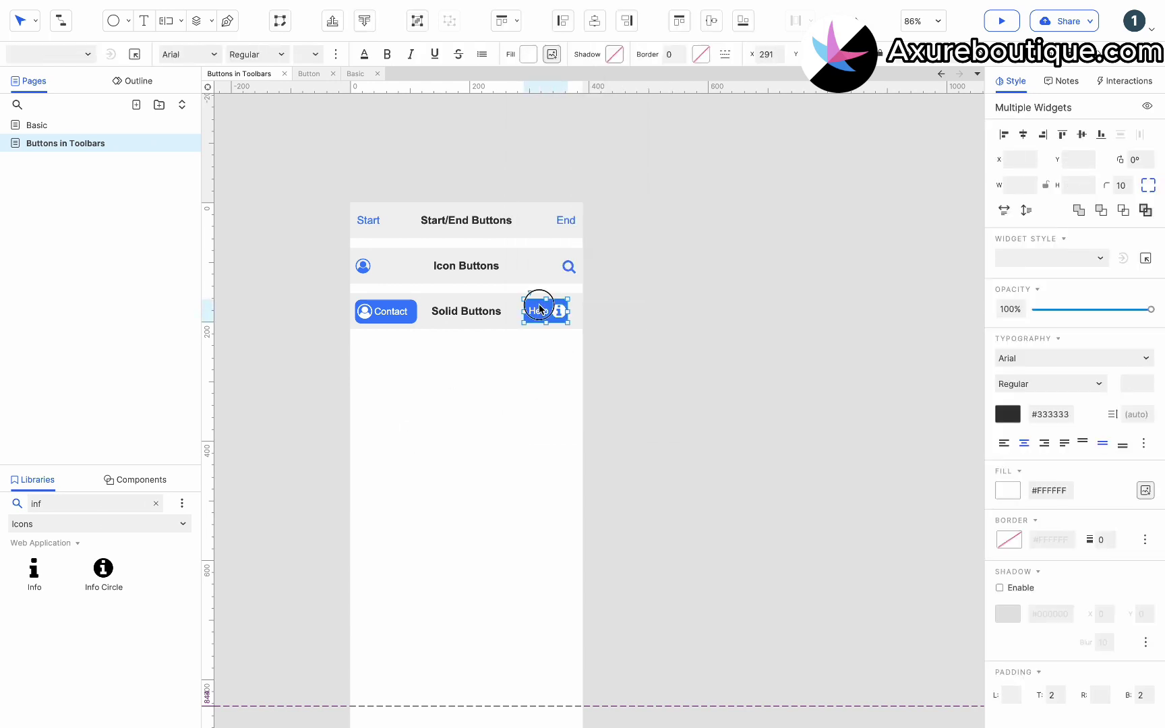
drag(539, 309, 549, 309)
click(612, 324)
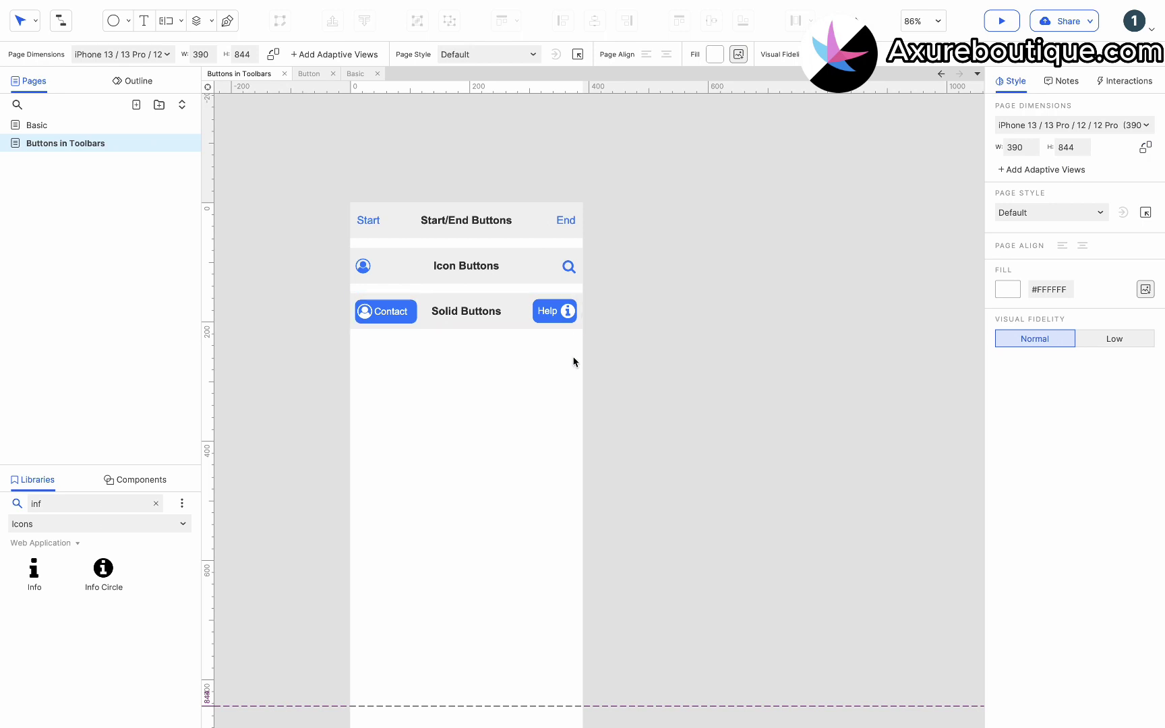
Duplicate the whole Solid Buttons toolbar just below the original and retitle the copy "Outline Buttons".
drag(614, 359, 306, 272)
ctrl+drag(402, 317, 393, 352)
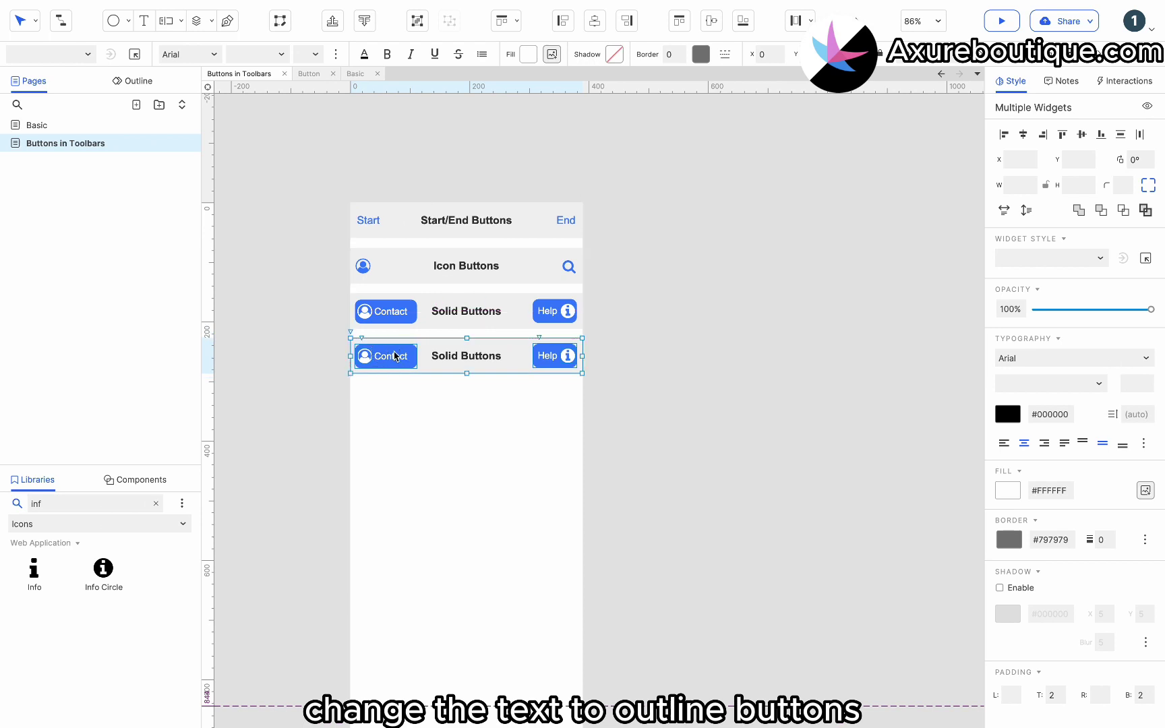
double_click(440, 364)
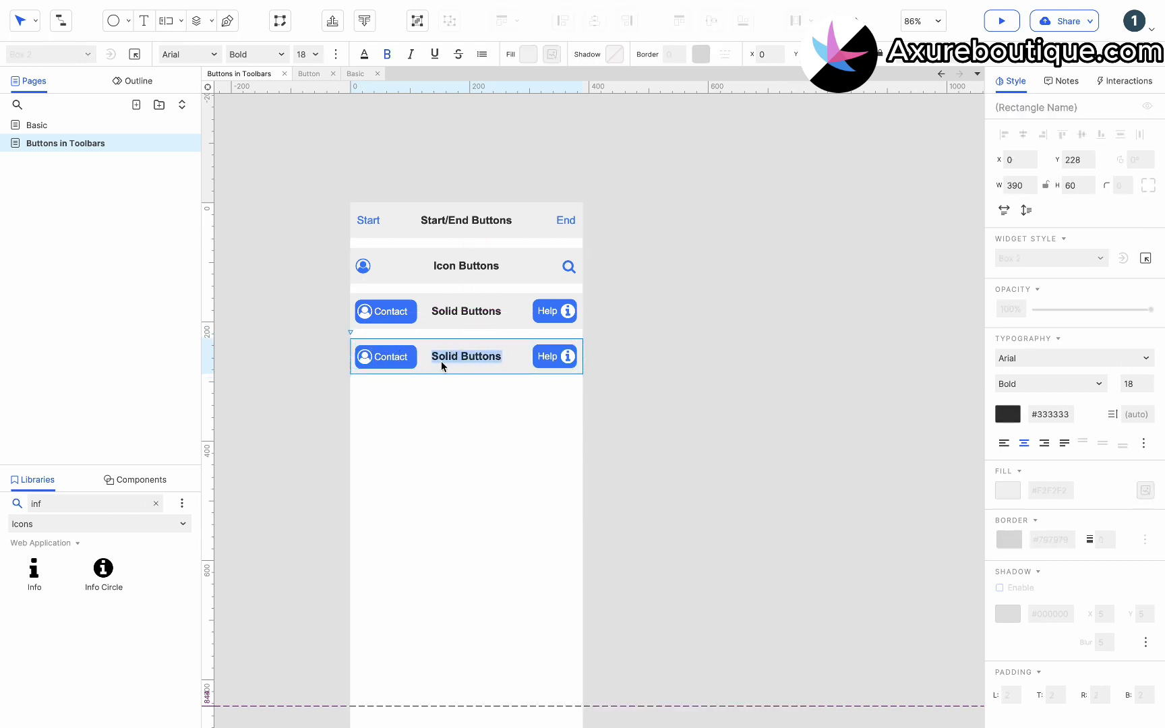
double_click(442, 356)
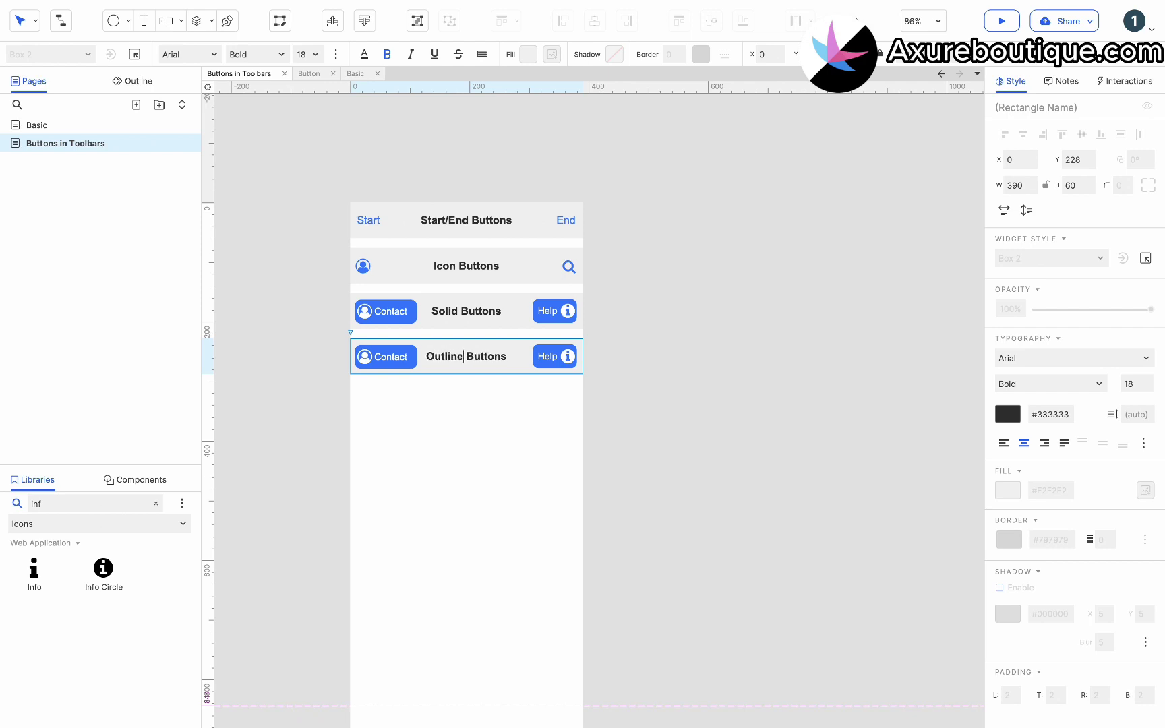
click(388, 372)
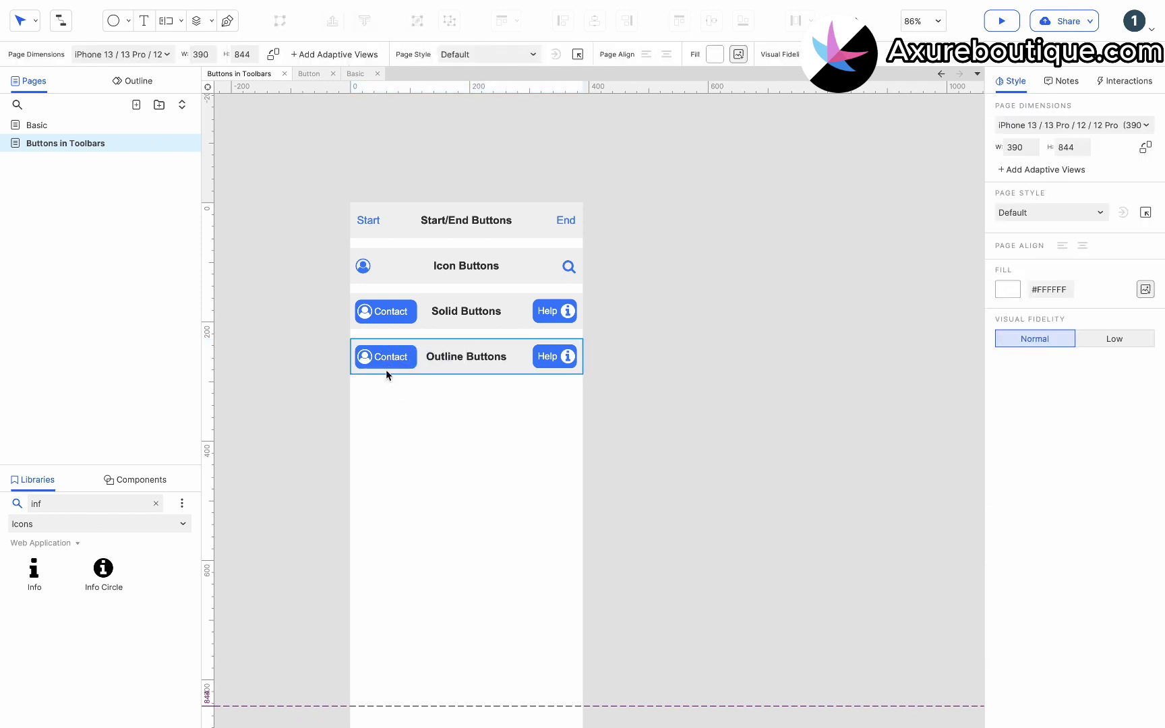
Relabel the Contact button in the Outline Buttons toolbar as "Star" and move it back to the toolbar's left end.
click(385, 356)
double_click(385, 356)
text(Star)
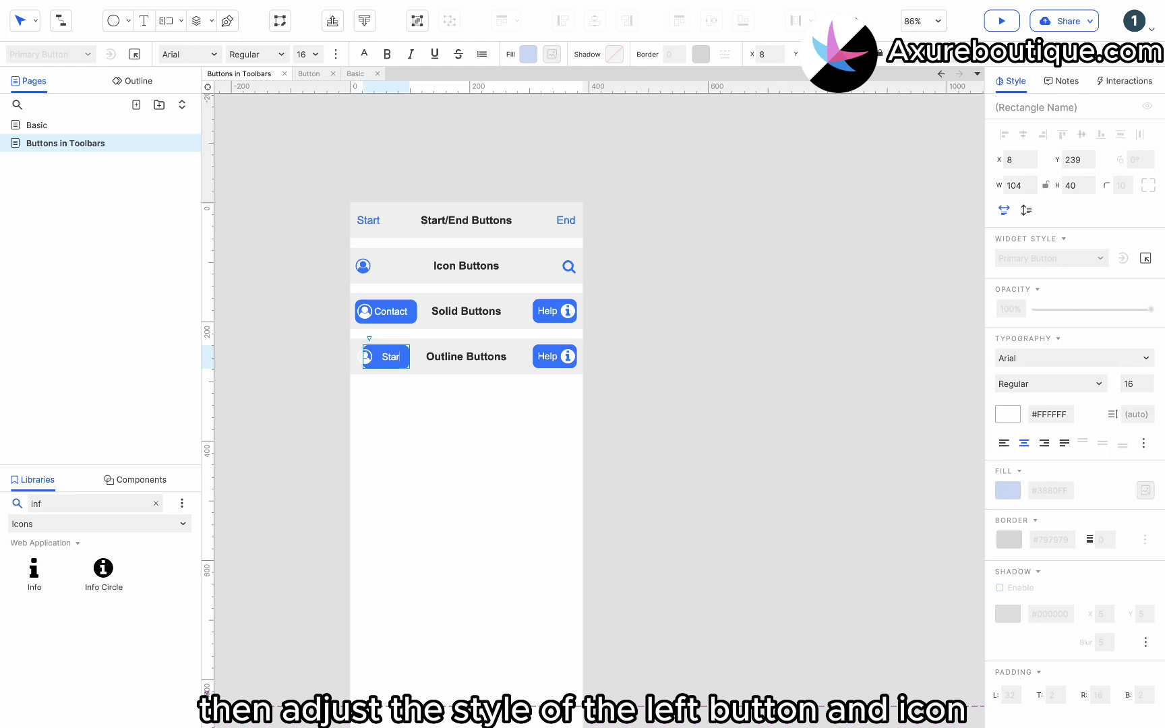
click(392, 373)
click(385, 357)
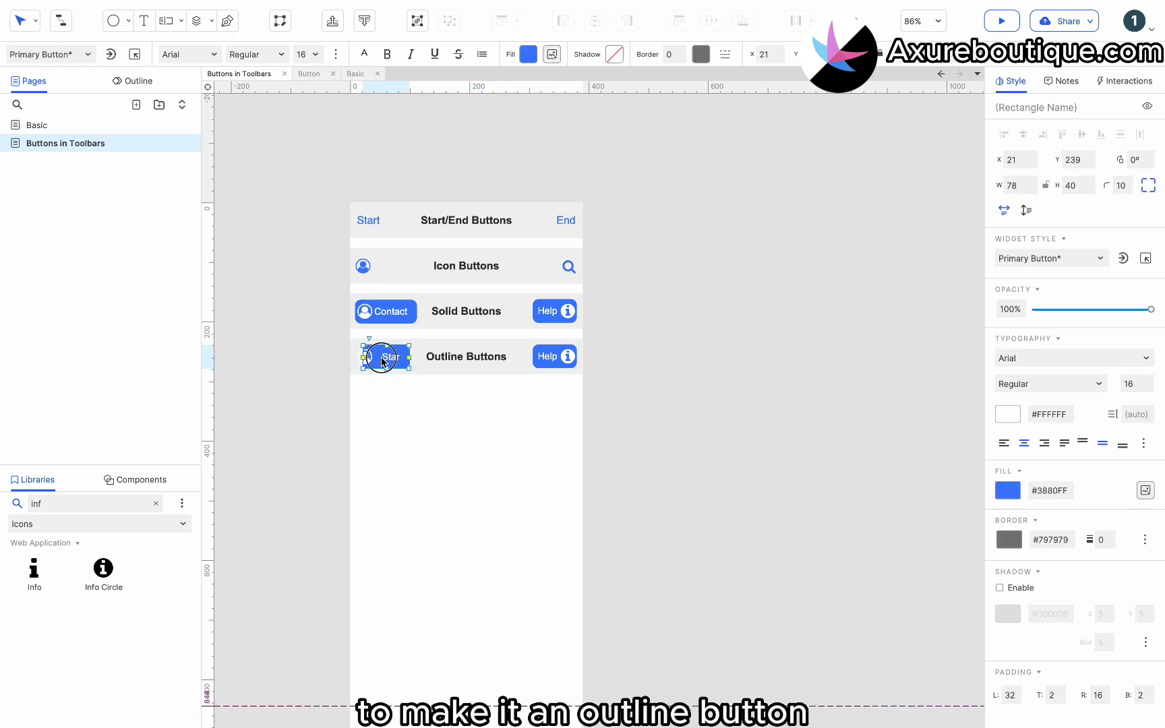
drag(381, 358, 376, 357)
Transform the person icon on the Star button into a star shape and align the button with the icon.
click(366, 359)
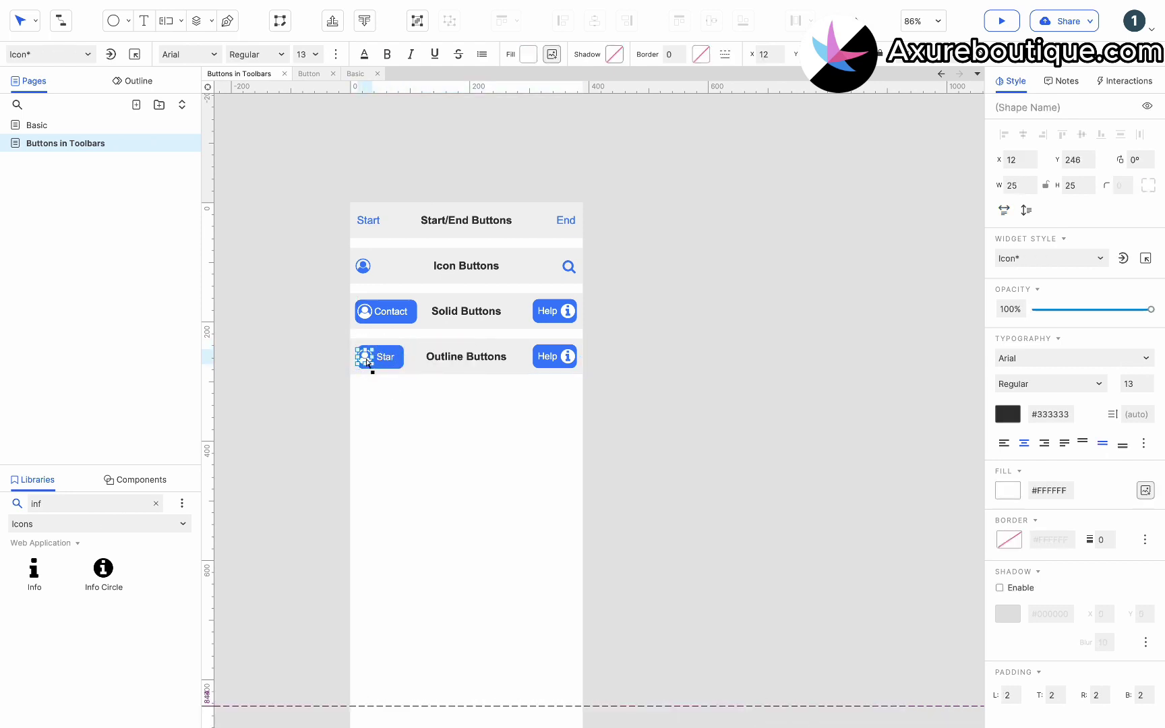
right_click(366, 357)
click(418, 494)
click(531, 596)
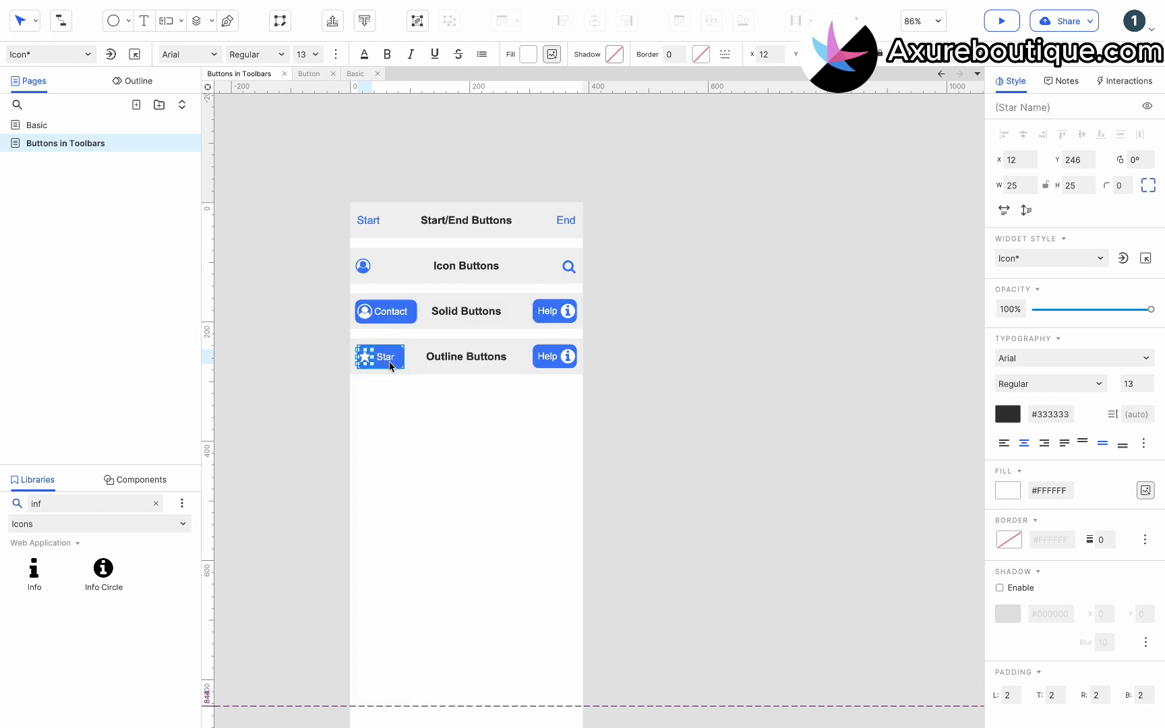
click(387, 362)
click(368, 362)
Give the Star button a 1-wide #3880FF border, no fill and #3880FF text.
click(385, 354)
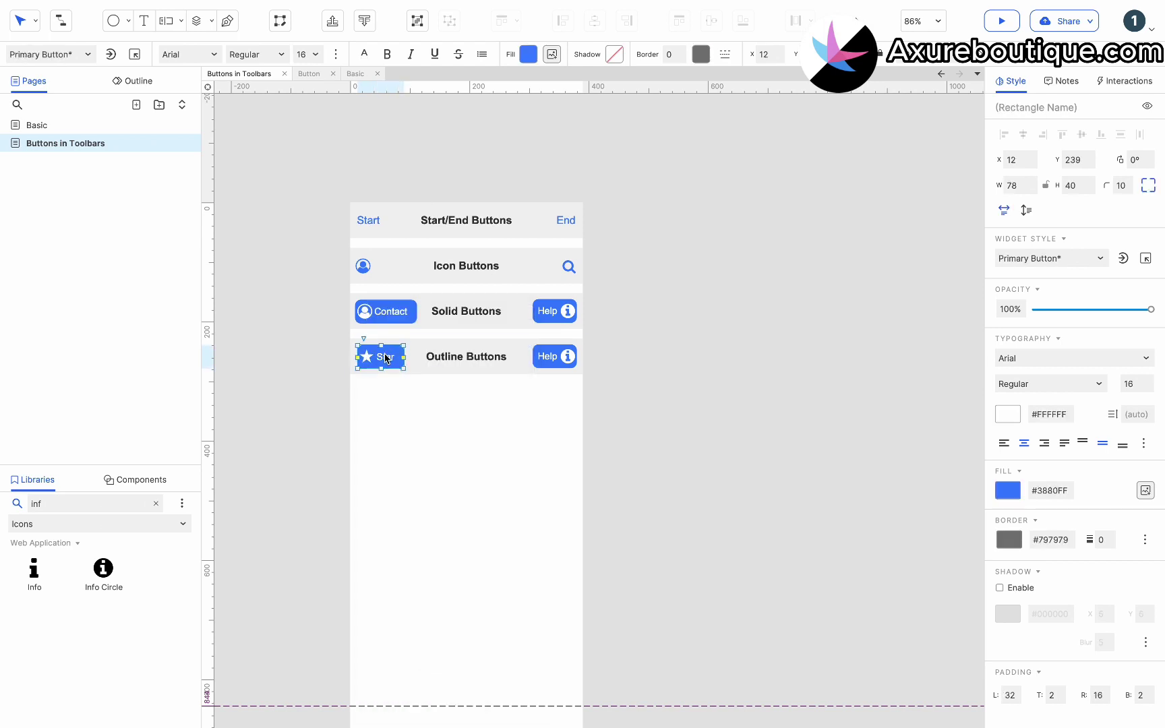
click(701, 55)
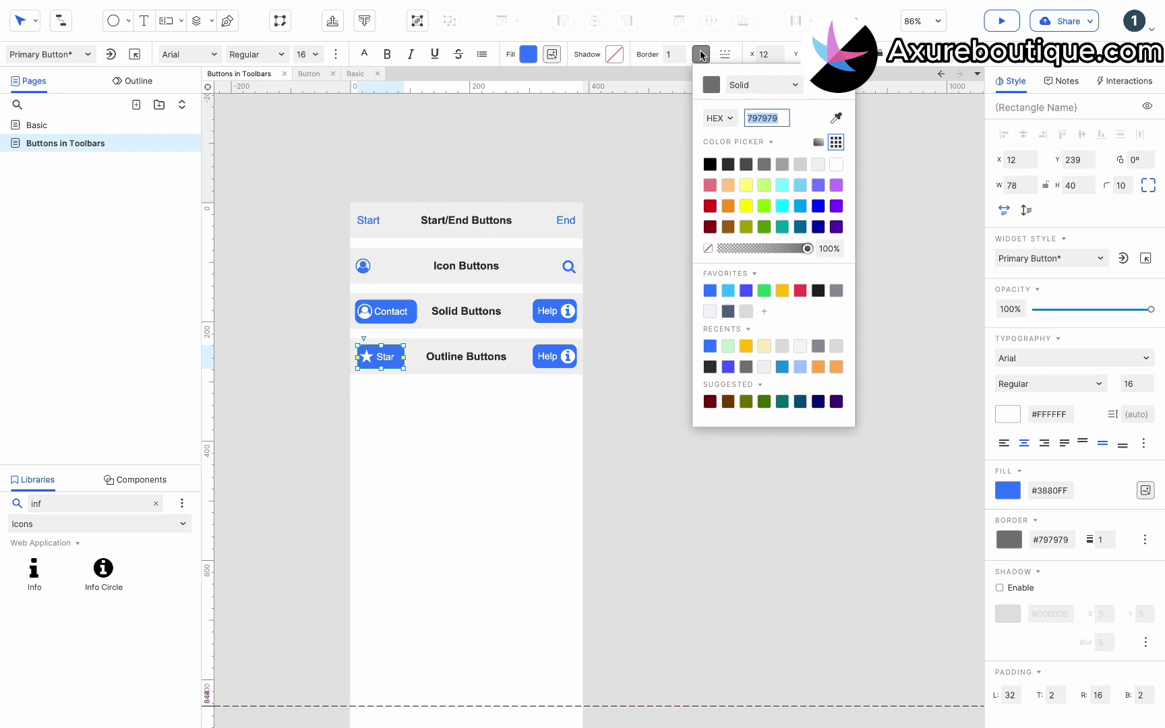
click(714, 348)
click(529, 55)
click(532, 248)
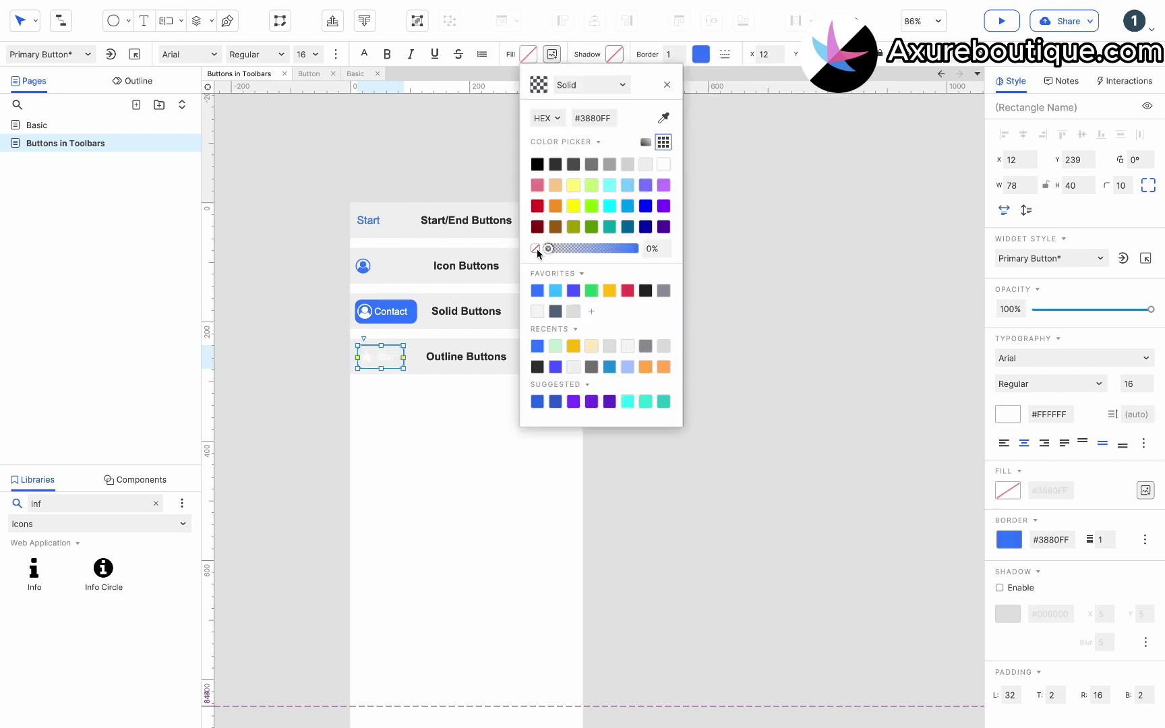
click(389, 361)
click(364, 55)
click(373, 347)
click(549, 333)
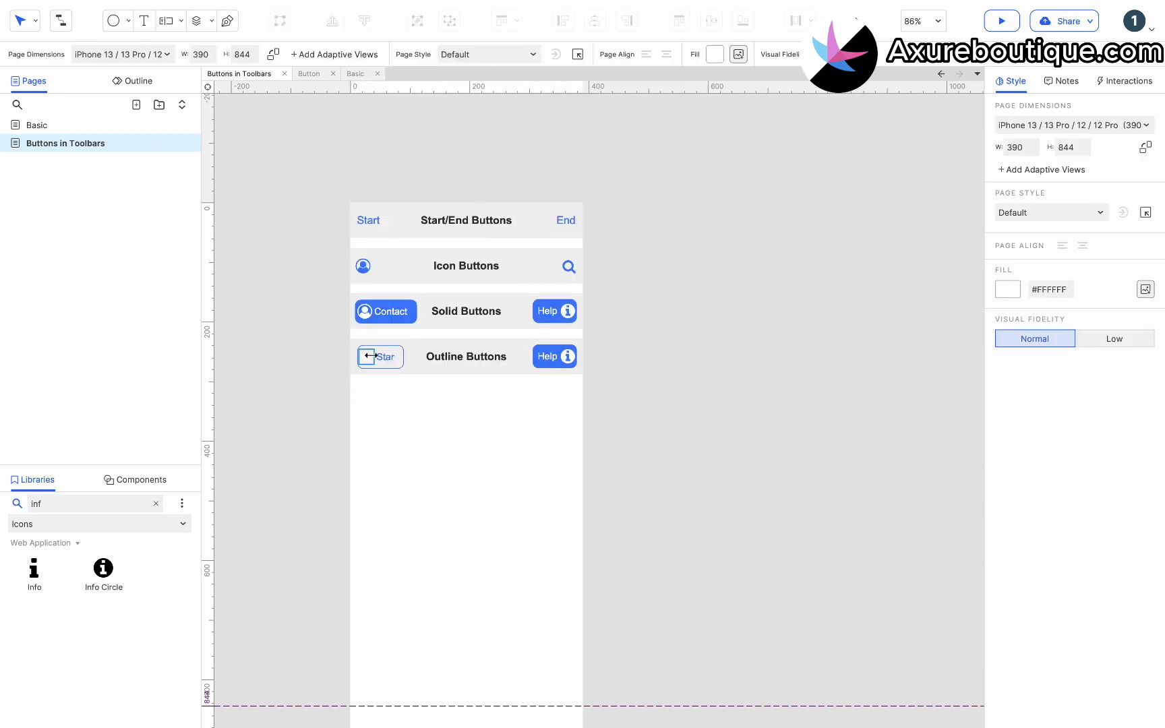
Fill the star icon with #3880FF and shift the icon and its button slightly left together.
click(368, 357)
click(530, 56)
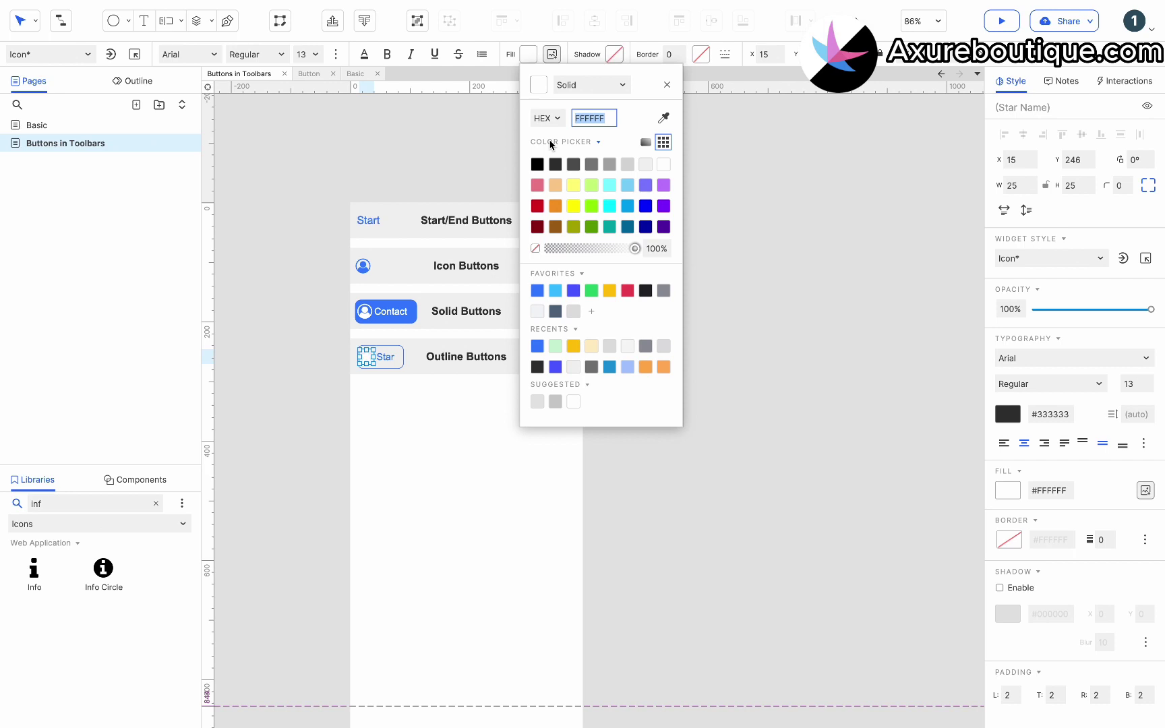
click(537, 346)
click(401, 364)
shift+click(366, 357)
drag(387, 358, 385, 358)
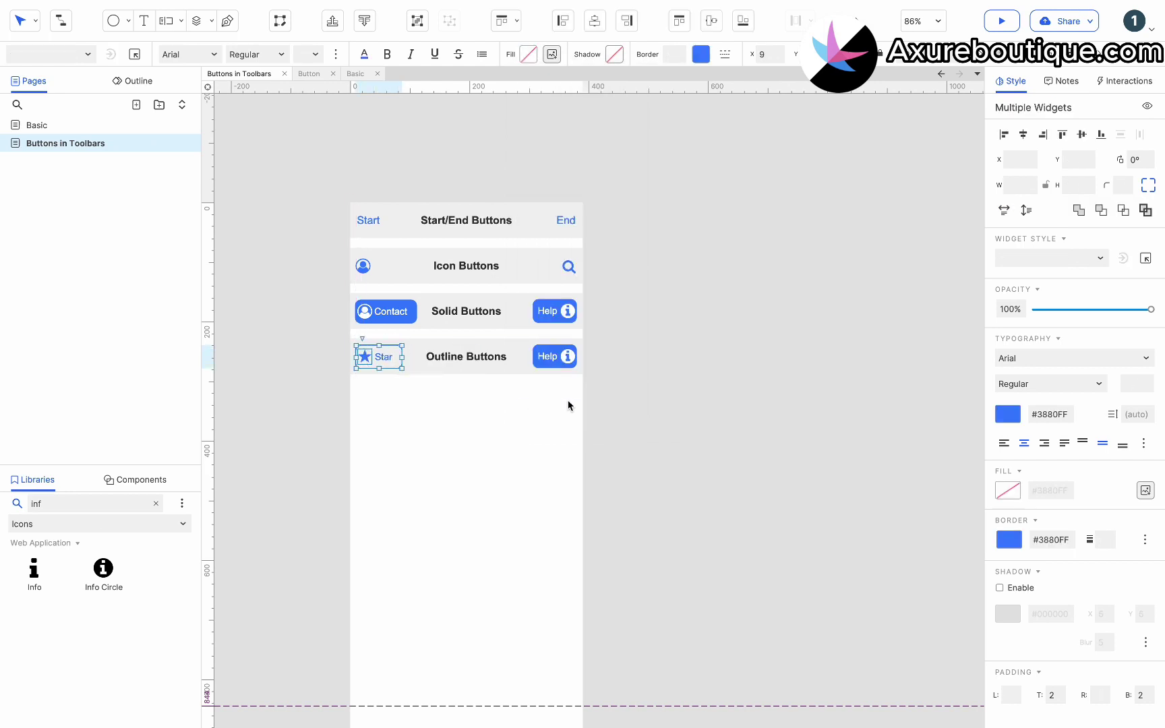
Apply the Star button's outline style to the Help button in the Outline Buttons toolbar, with padding 2 left and 32 right.
click(554, 356)
right_click(547, 358)
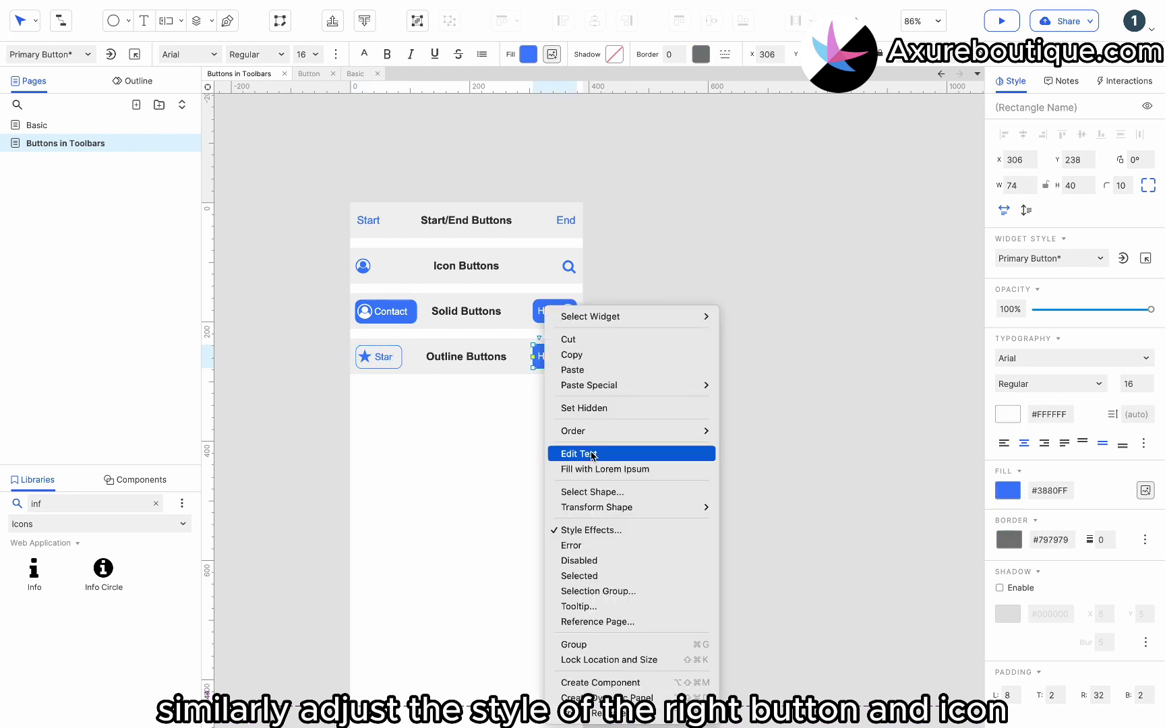
mouse_move(607, 385)
click(742, 383)
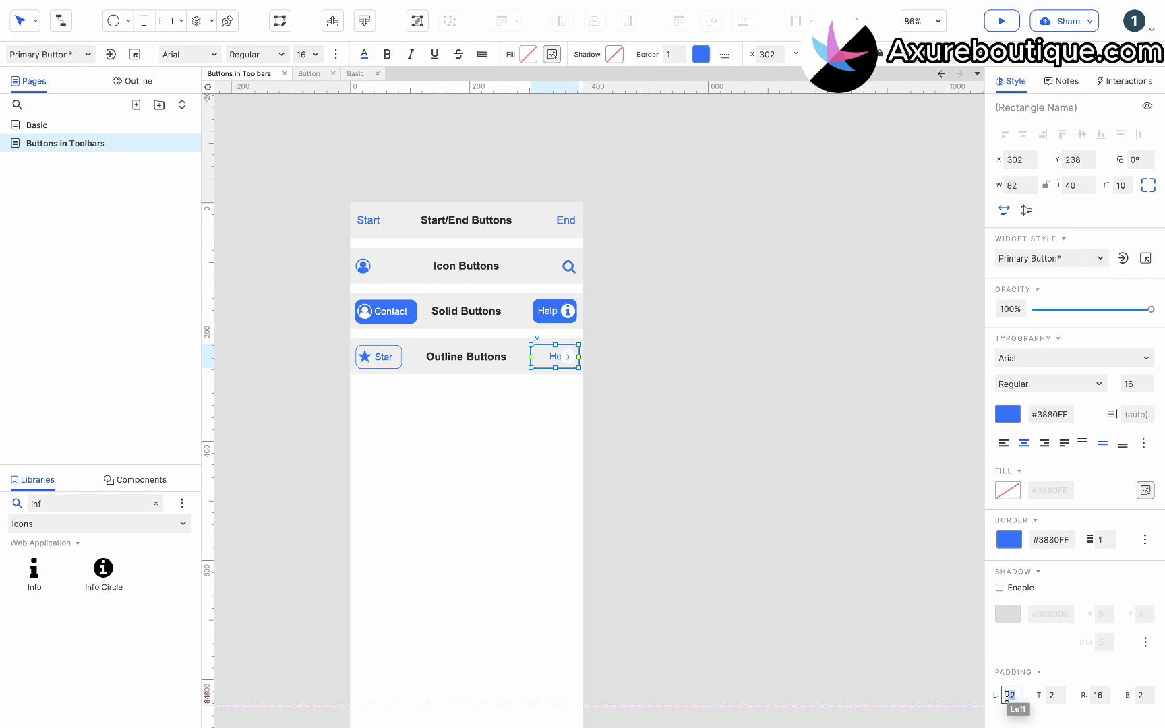
text(3)
click(570, 435)
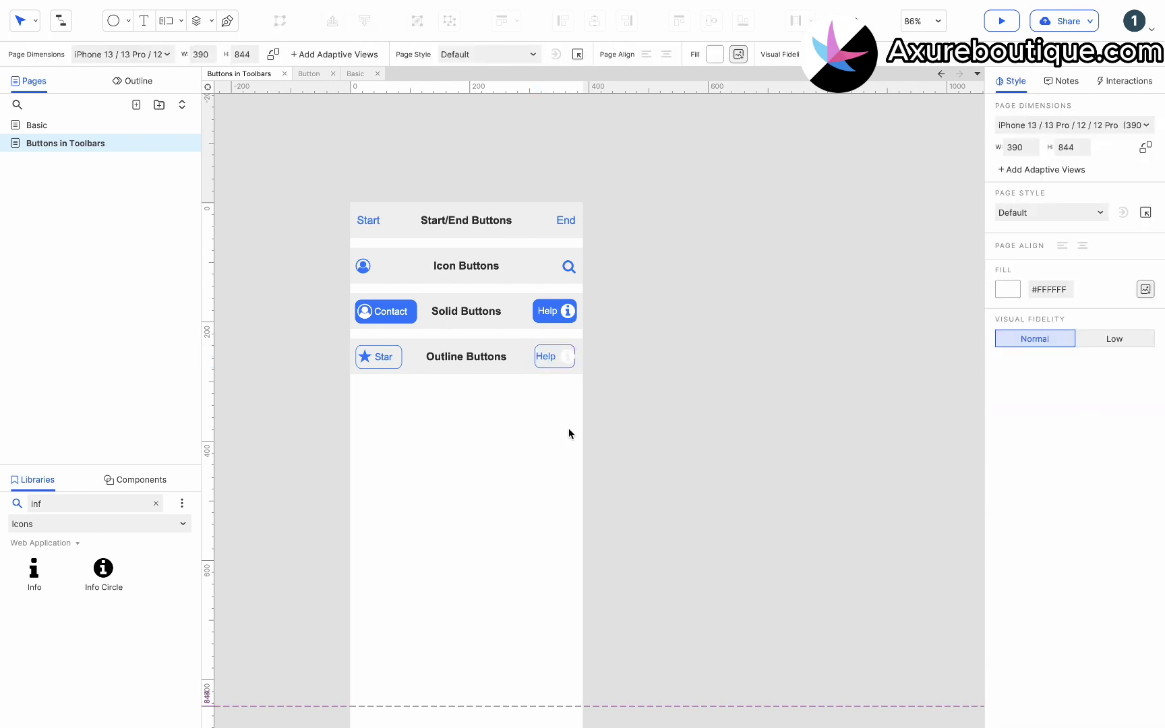
Relabel the outline Help button as "Edit" and remove its info icon.
click(566, 358)
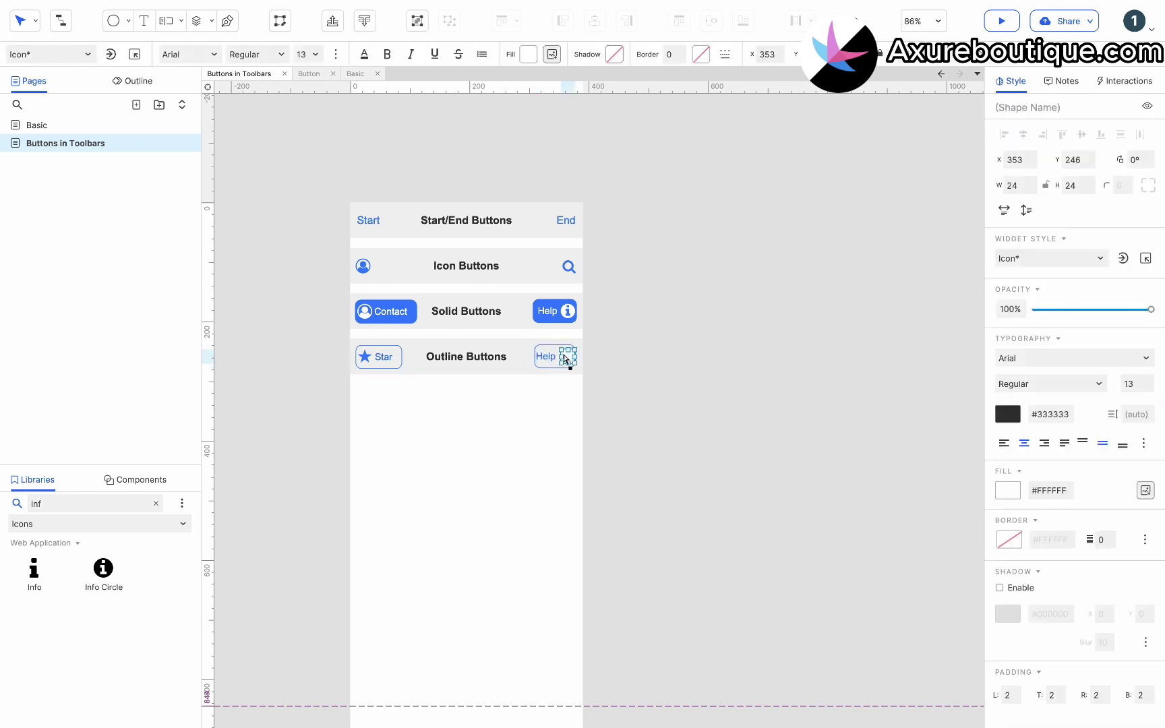
double_click(550, 357)
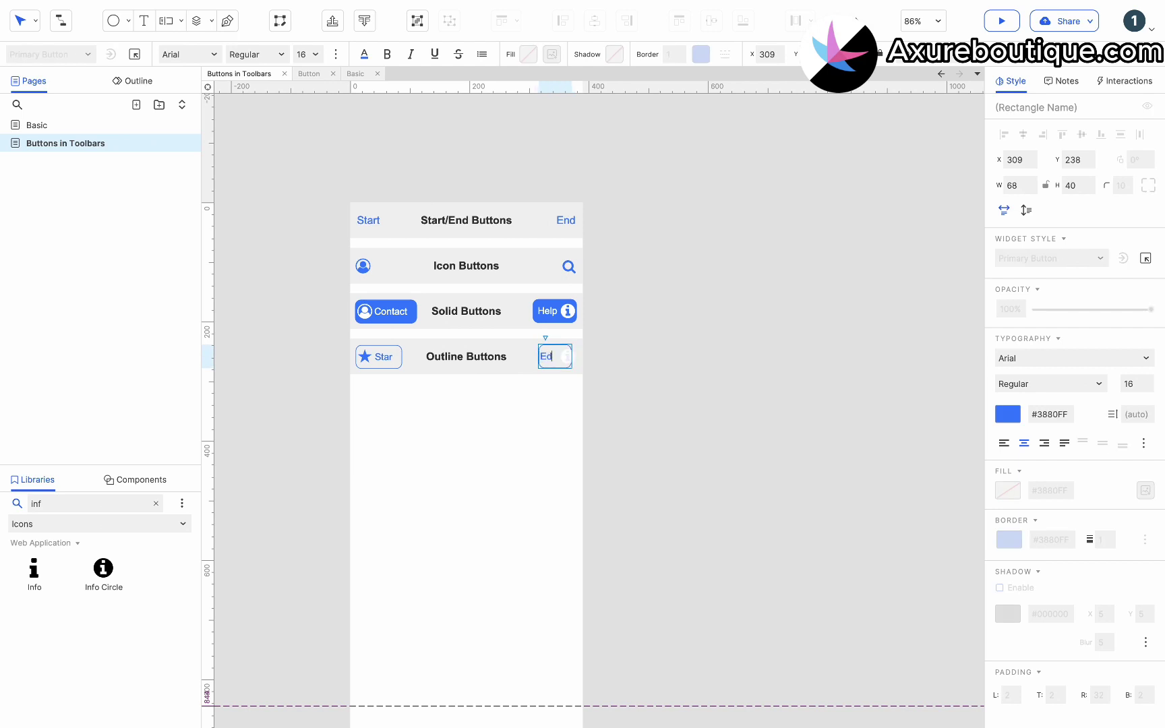
click(570, 388)
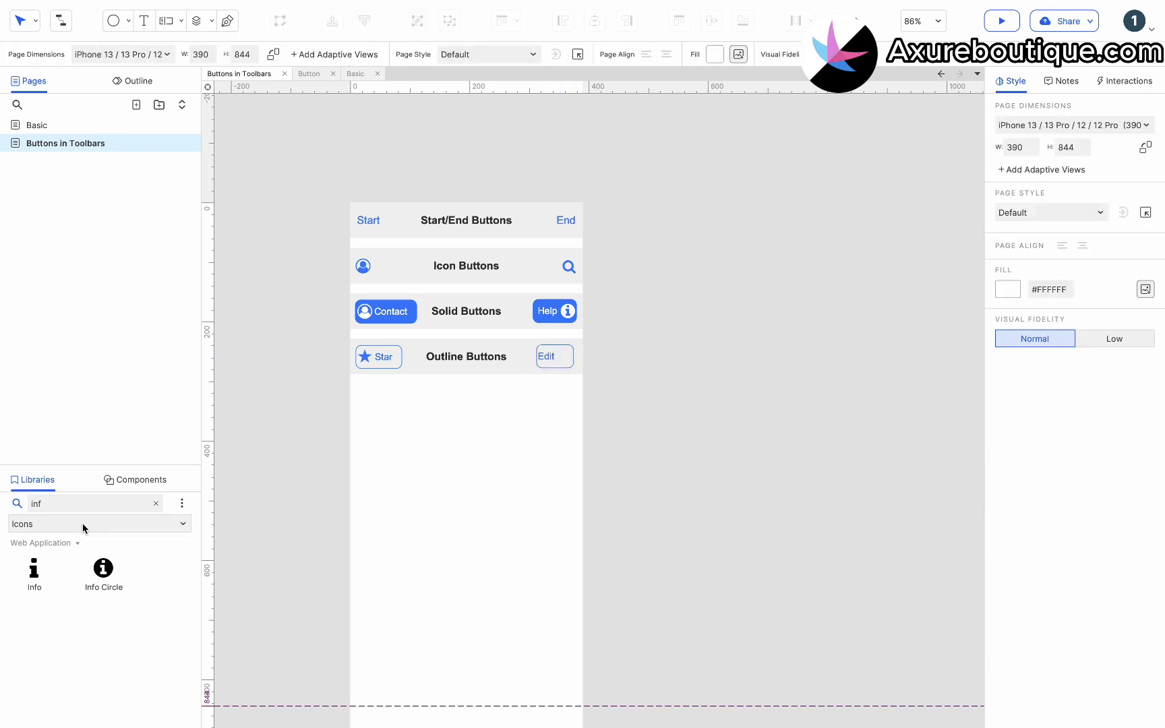
Search the Icons library for "edit", place the Edit icon inside the Edit button and fill it with #3880FF.
double_click(36, 504)
text(edit)
drag(166, 570, 538, 358)
scroll(598, 361, up, 5)
click(528, 54)
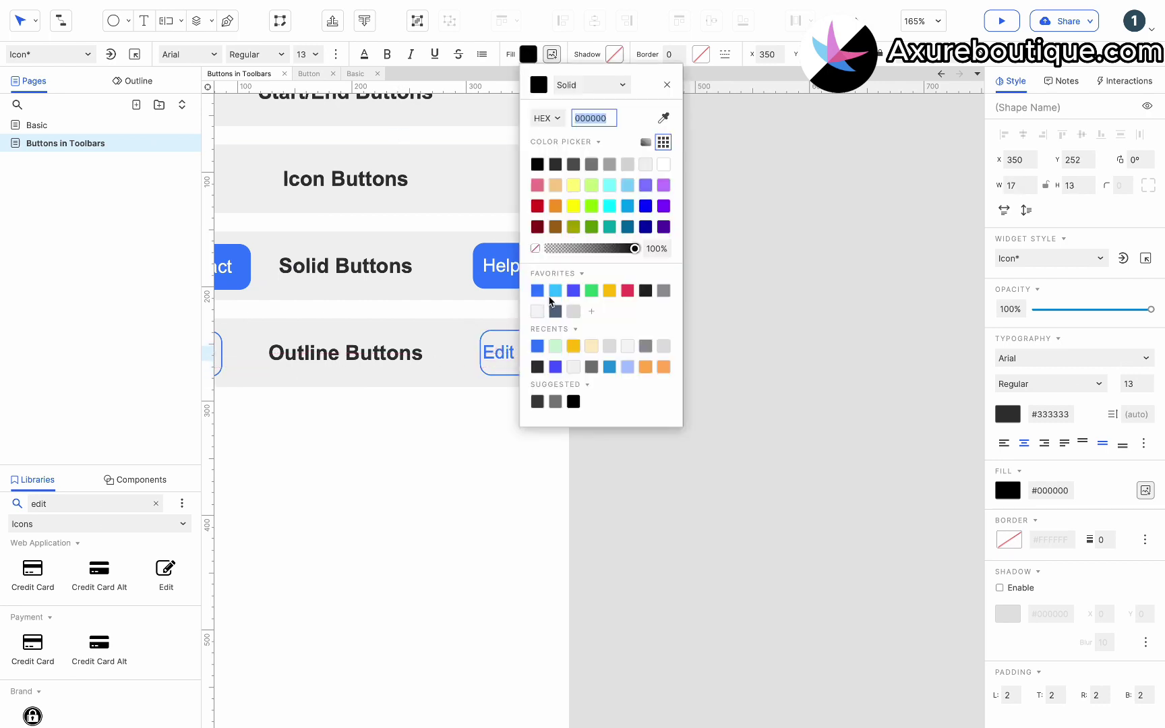
click(538, 346)
Increase the Edit button's left padding, then enlarge its icon to about 18 by 14 and nudge it right.
click(522, 351)
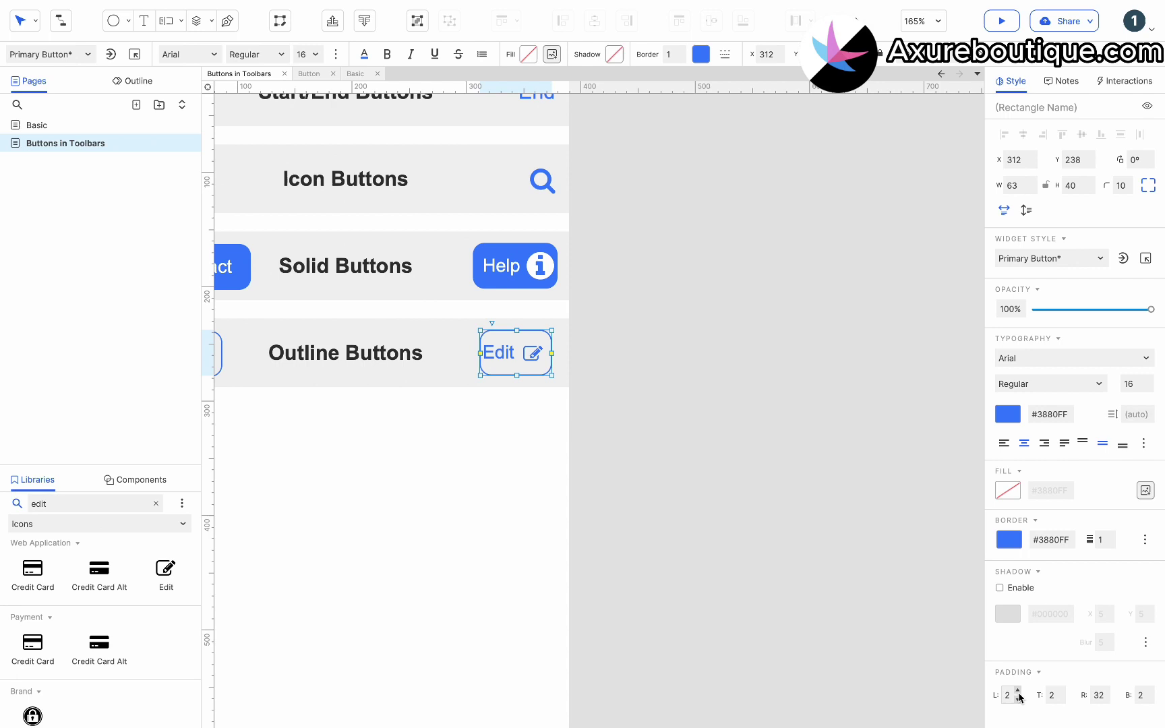
click(1018, 691)
click(1018, 690)
click(1017, 690)
click(1018, 690)
click(1018, 691)
click(1017, 690)
click(537, 356)
drag(543, 345, 546, 342)
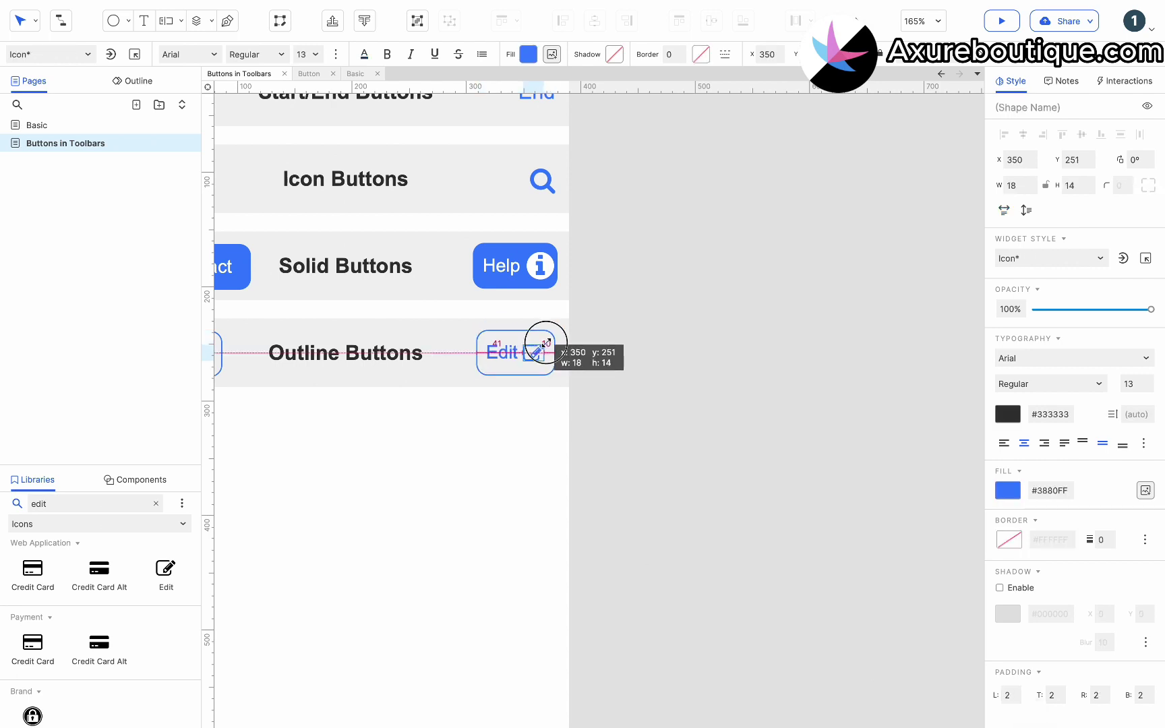
key(Right)
key(Right)
key(Right)
key(Right)
key(super+0)
click(476, 431)
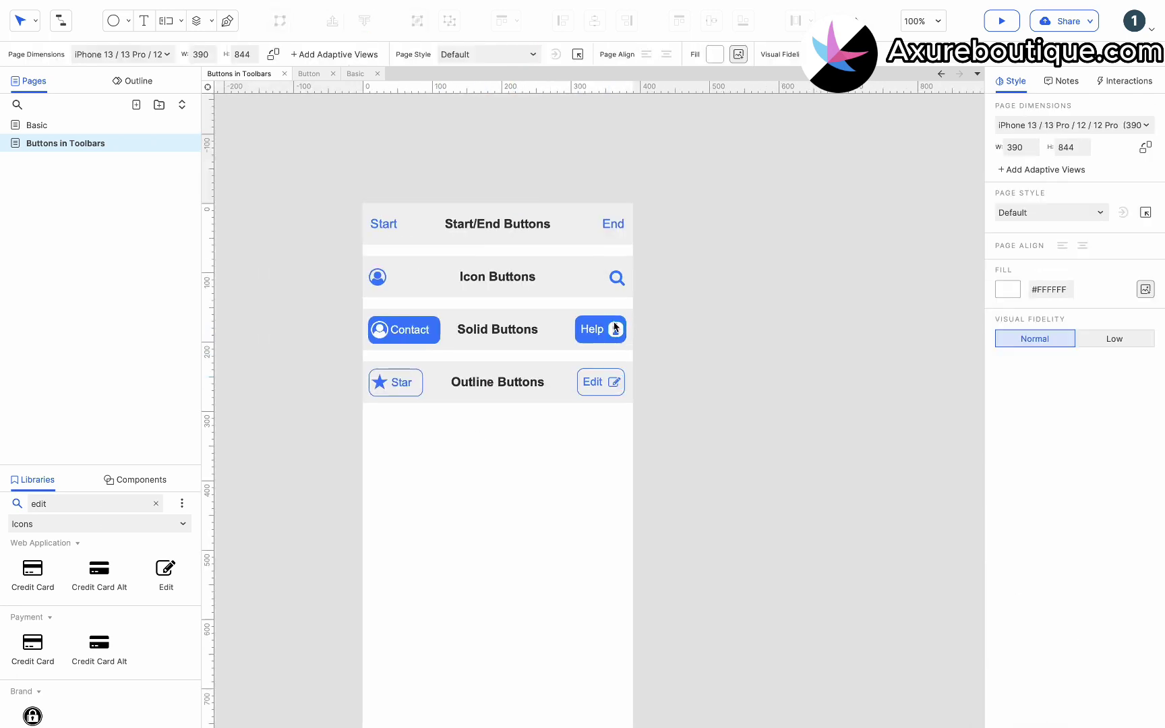
Shrink the info icon on the solid Help button slightly and resize the Contact button's person icon to 24 by 24.
click(614, 328)
scroll(620, 332, up, 8)
drag(633, 352, 610, 339)
scroll(512, 323, left, 10)
click(273, 317)
drag(309, 353, 307, 348)
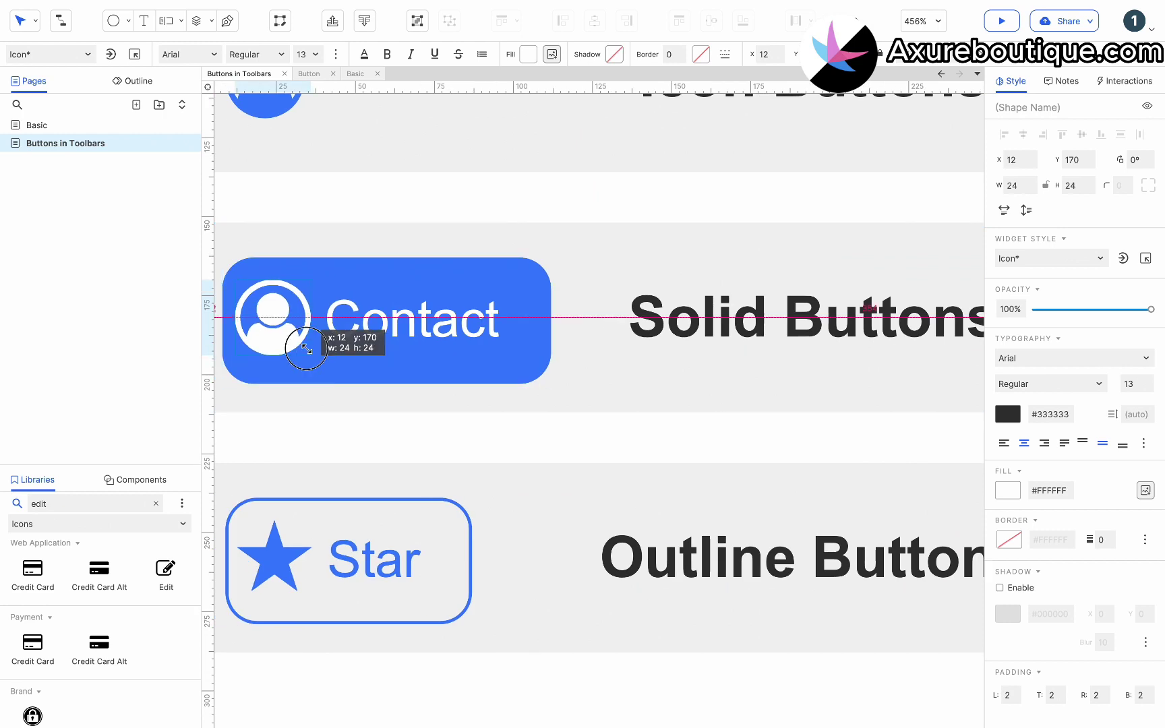
scroll(306, 348, down, 5)
scroll(507, 594, down, 3)
click(550, 309)
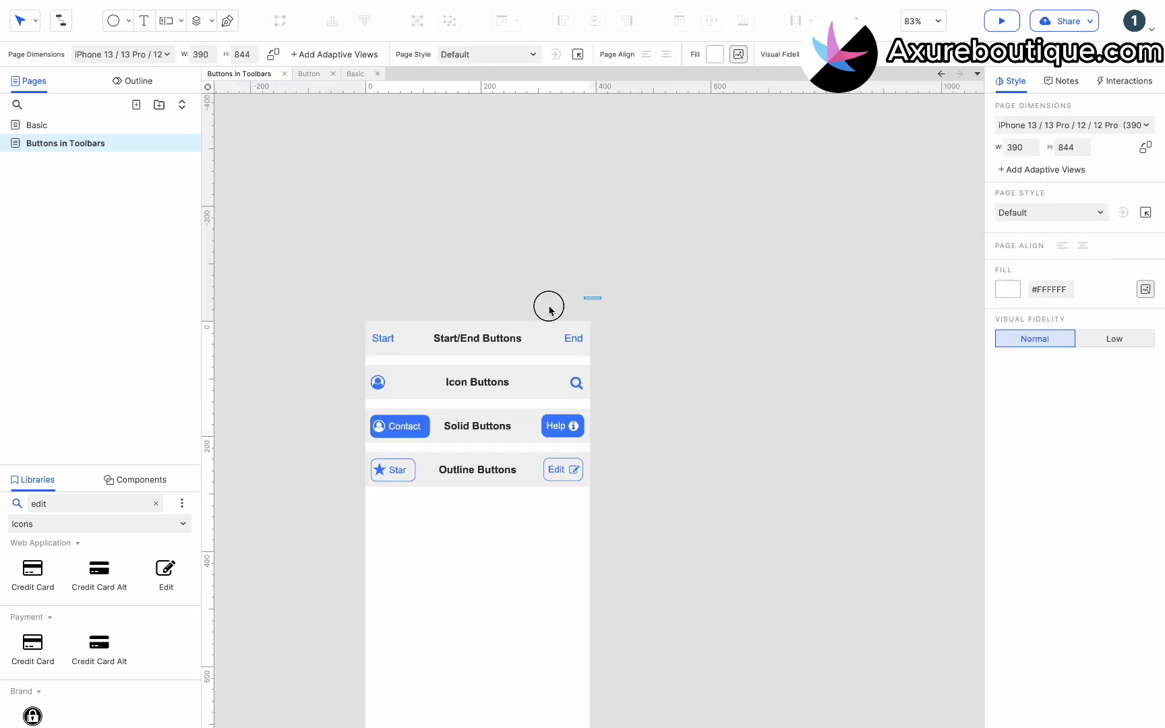
Duplicate the Start/End Buttons toolbar just below the Outline Buttons toolbar and retitle the copy "Back Buttons".
drag(602, 297, 345, 362)
drag(430, 337, 424, 504)
key(Down)
double_click(443, 514)
text(Back Buttons)
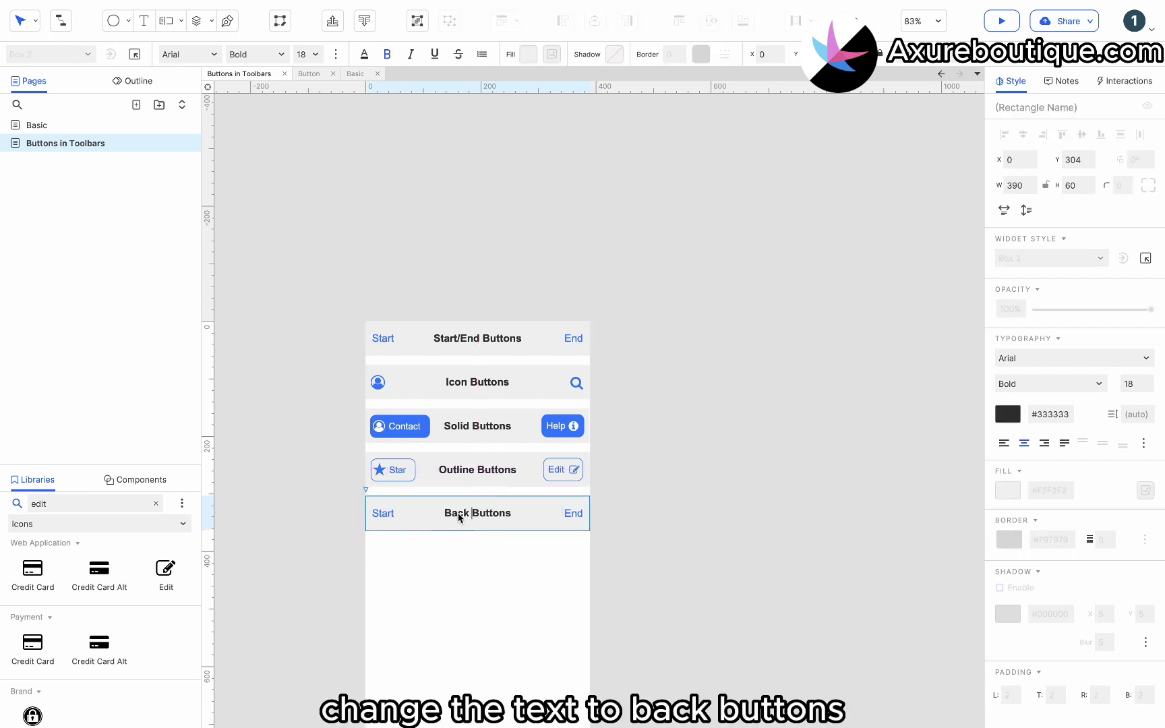
click(385, 533)
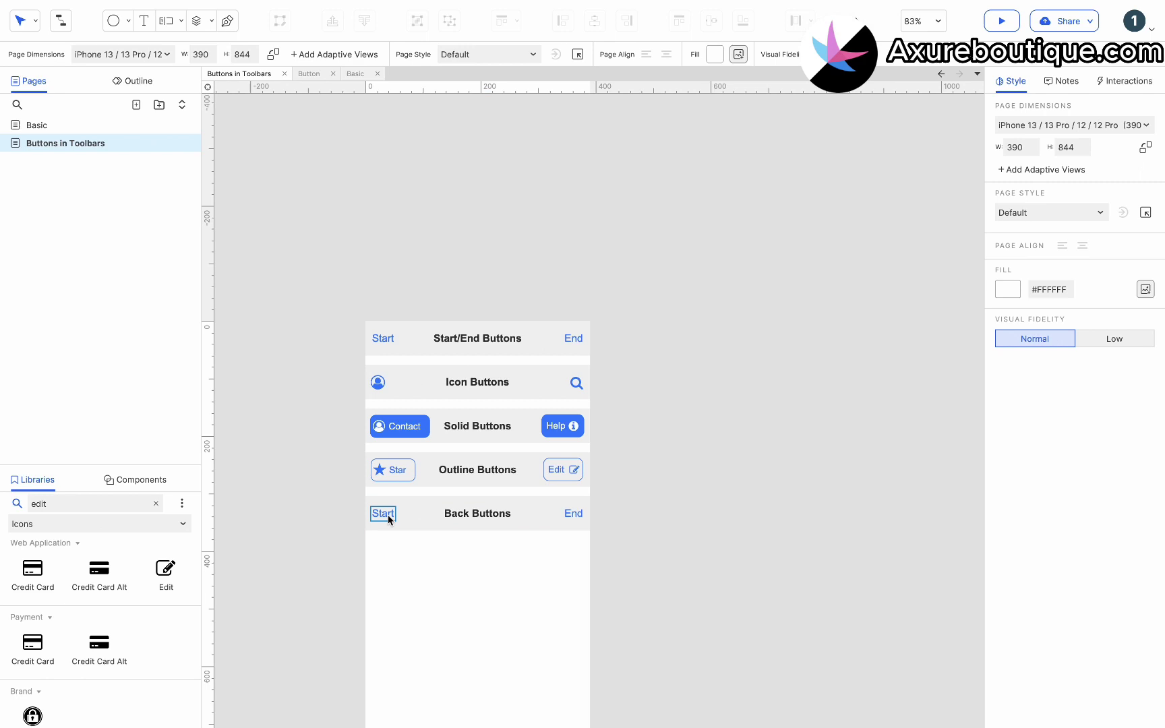
Move the Start button in the Back Buttons toolbar to the right for an icon and relabel it "Back".
drag(384, 514, 407, 514)
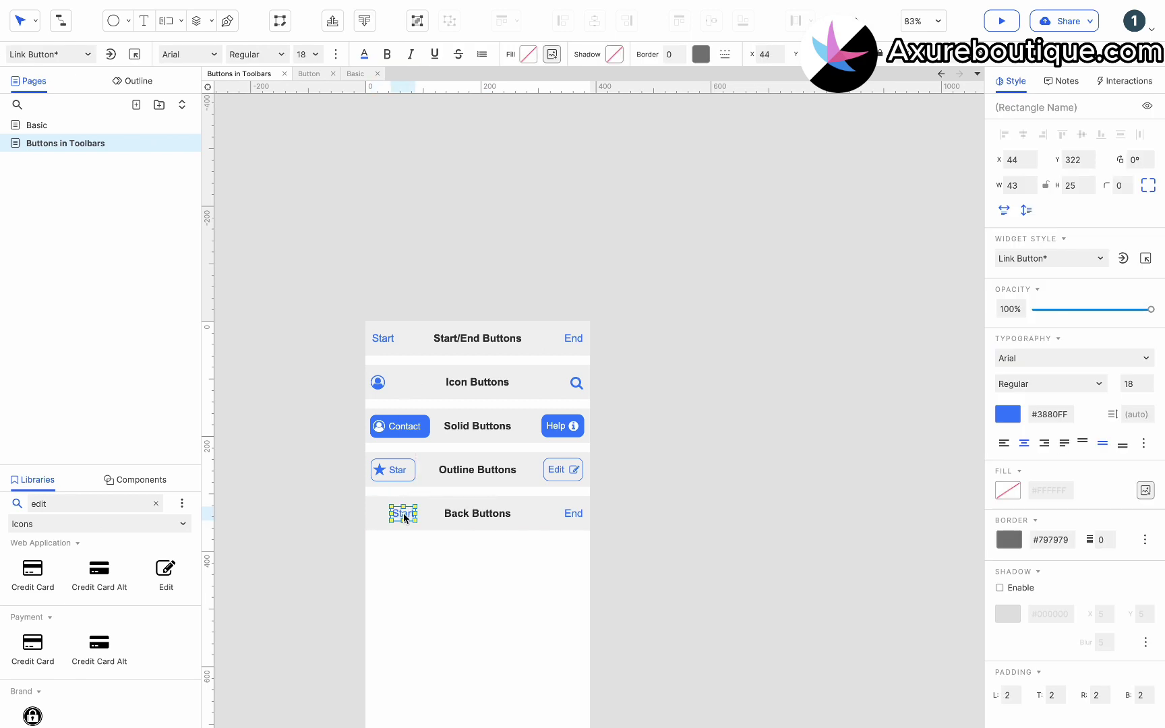
double_click(403, 514)
text(Back)
click(411, 527)
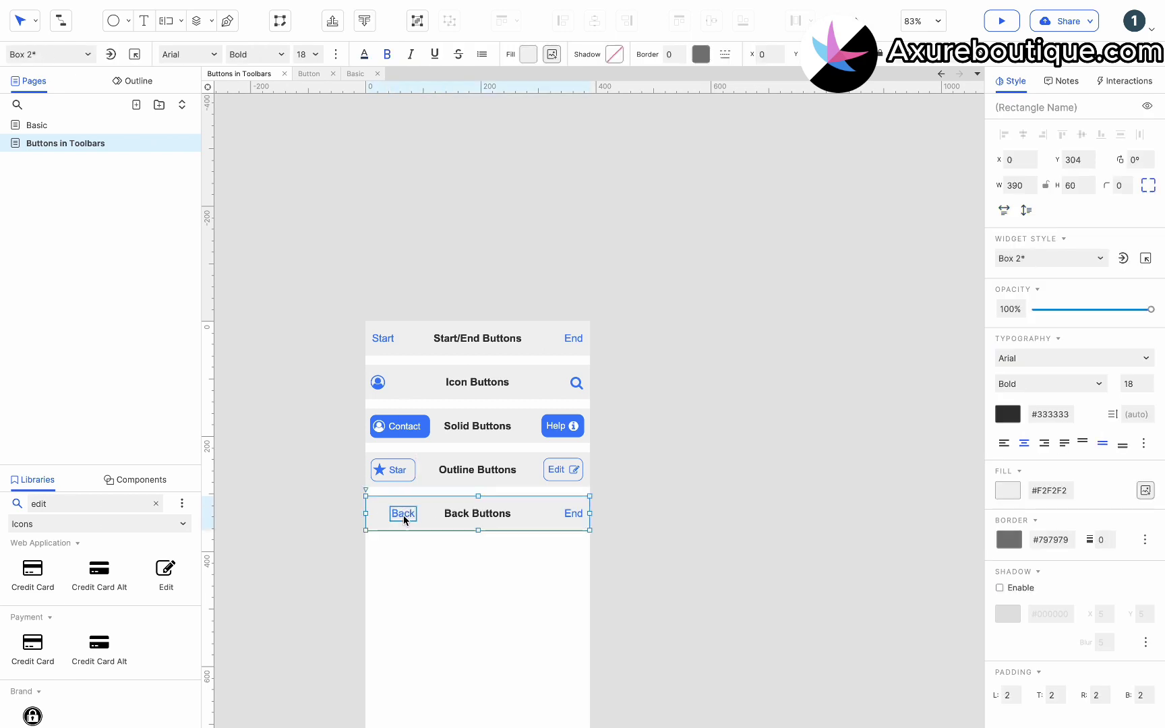
click(397, 519)
Search the Icons library for "Left" and place the Angle Left icon in front of the Back button.
double_click(87, 509)
text(Left)
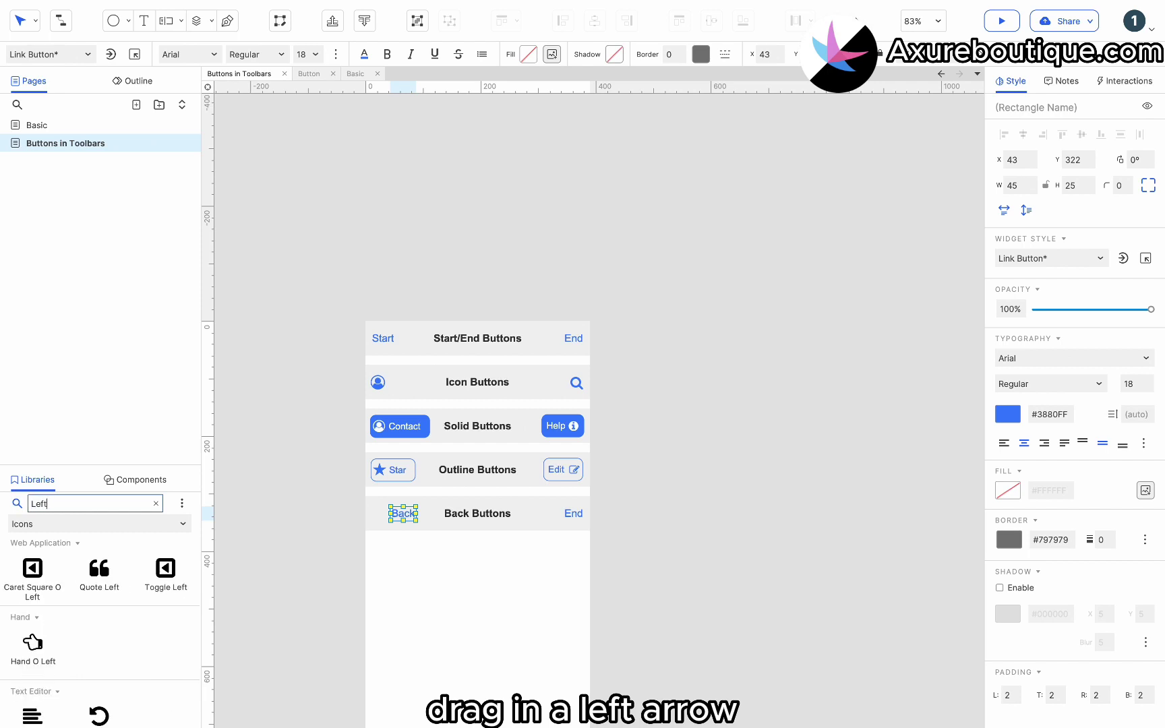
scroll(112, 659, down, 1)
scroll(112, 659, down, 5)
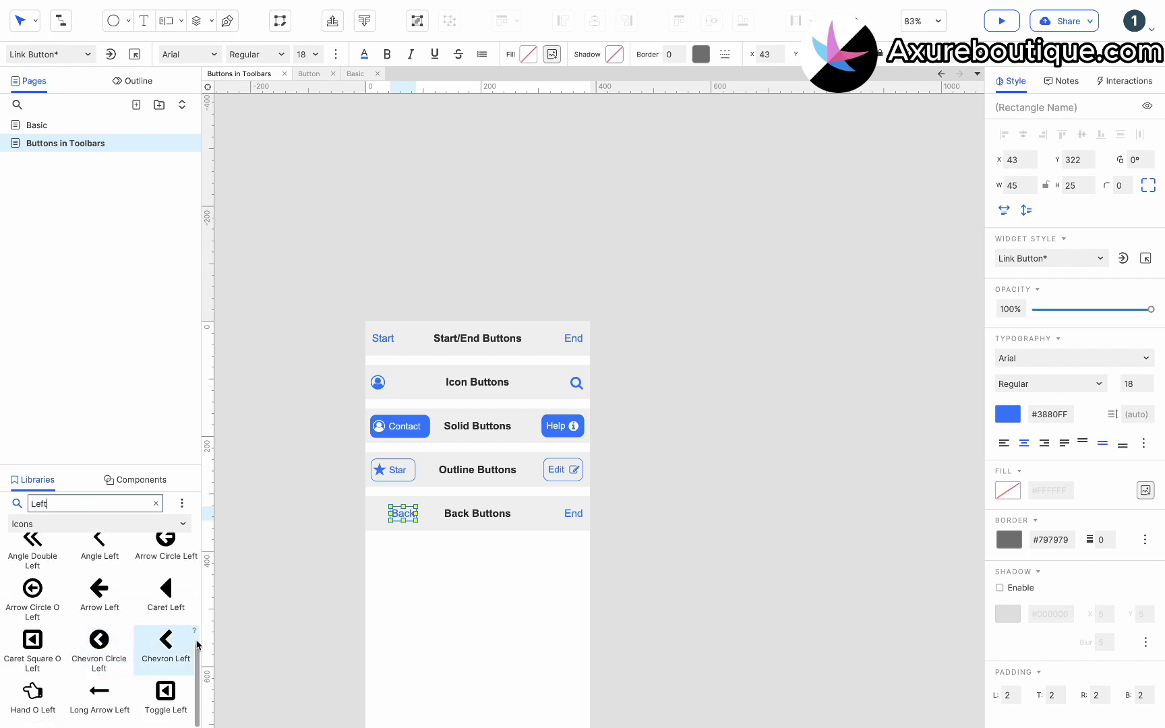
scroll(177, 644, up, 1)
drag(99, 588, 392, 518)
Fit the Angle Left icon closely in front of the Back label and fill the icon with blue.
scroll(392, 518, up, 3)
scroll(392, 518, up, 2)
drag(402, 564, 390, 504)
click(528, 54)
click(554, 370)
scroll(365, 492, down, 2)
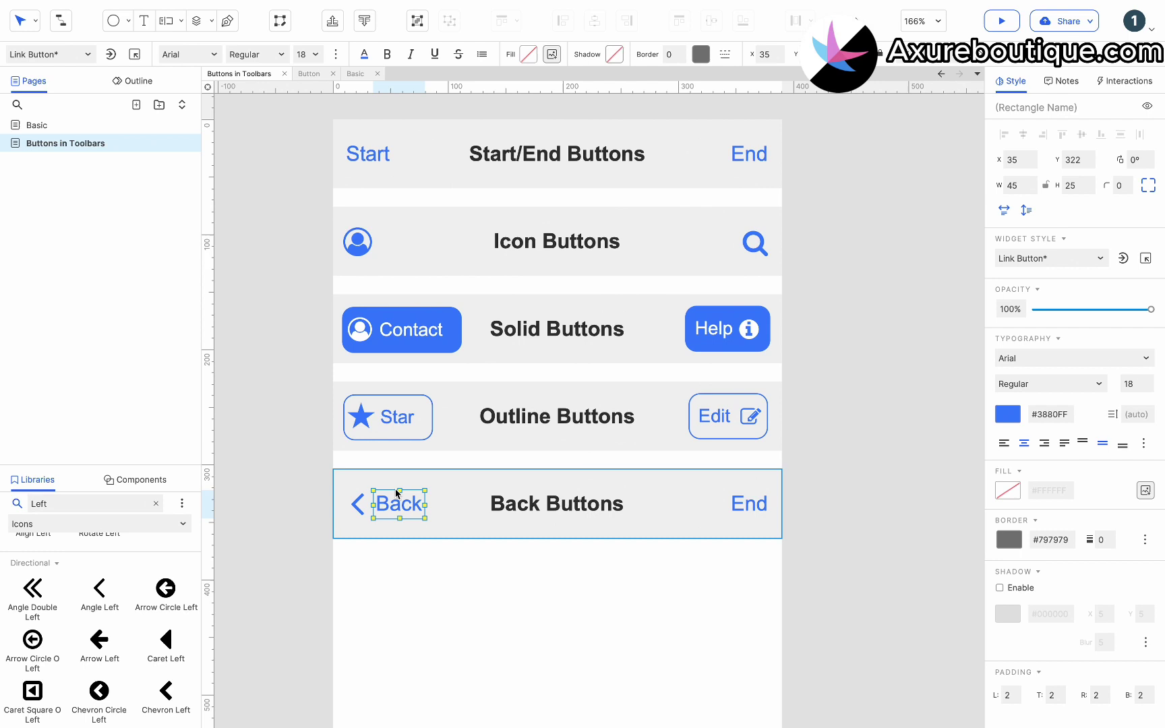
Delete the End button from the Back Buttons toolbar and duplicate the whole toolbar just below it.
click(751, 505)
key(Delete)
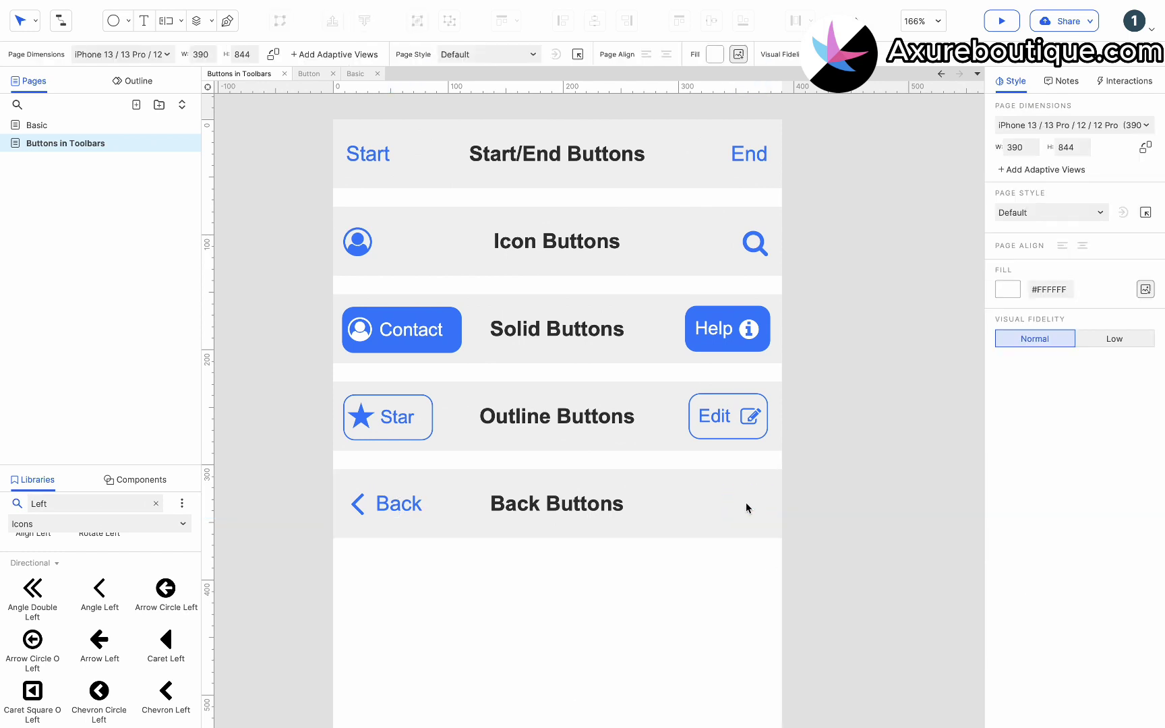
drag(760, 576, 352, 499)
drag(518, 509, 511, 598)
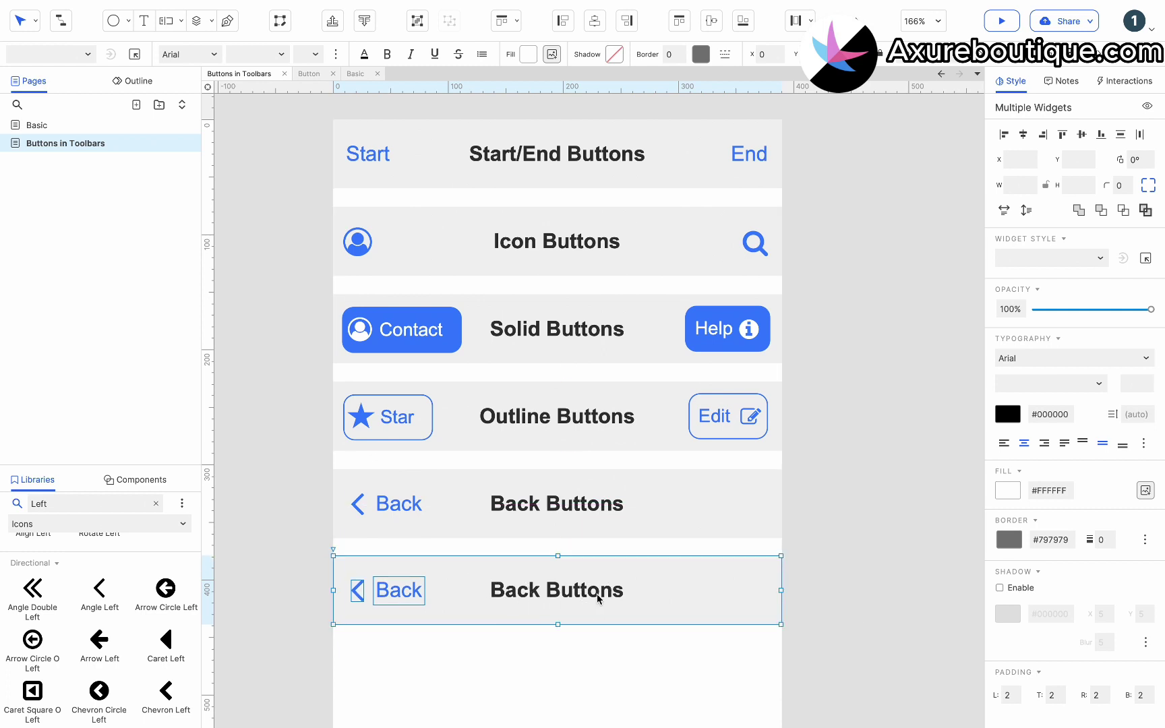
Retitle the duplicated toolbar "Menu Buttons" and delete its Back label and left arrow icon.
double_click(597, 599)
double_click(520, 588)
text(Men)
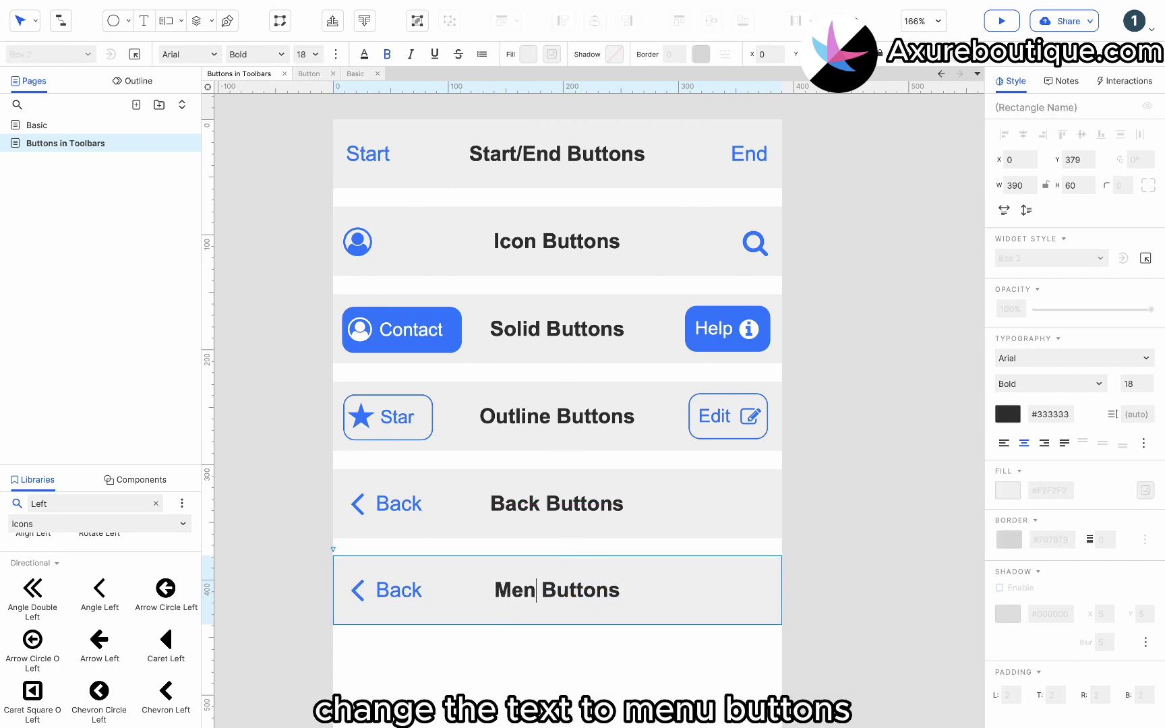
text(u)
key(ctrl+a)
ctrl+scroll(630, 593, down, 2)
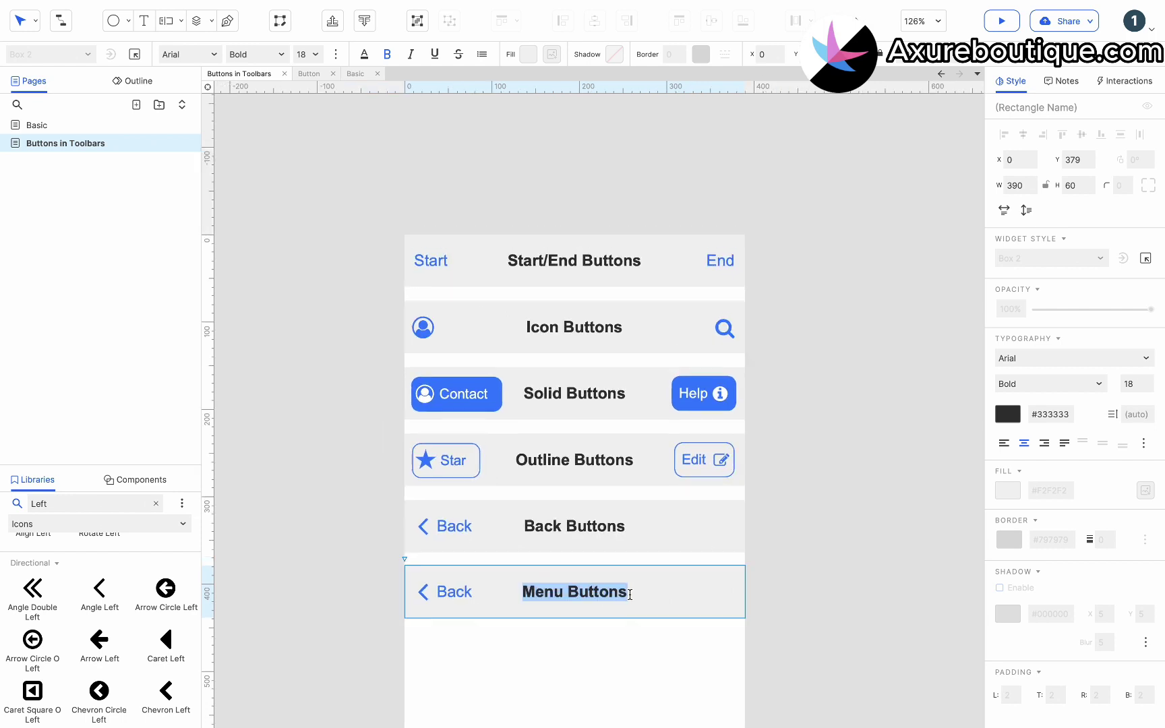
click(510, 648)
click(436, 594)
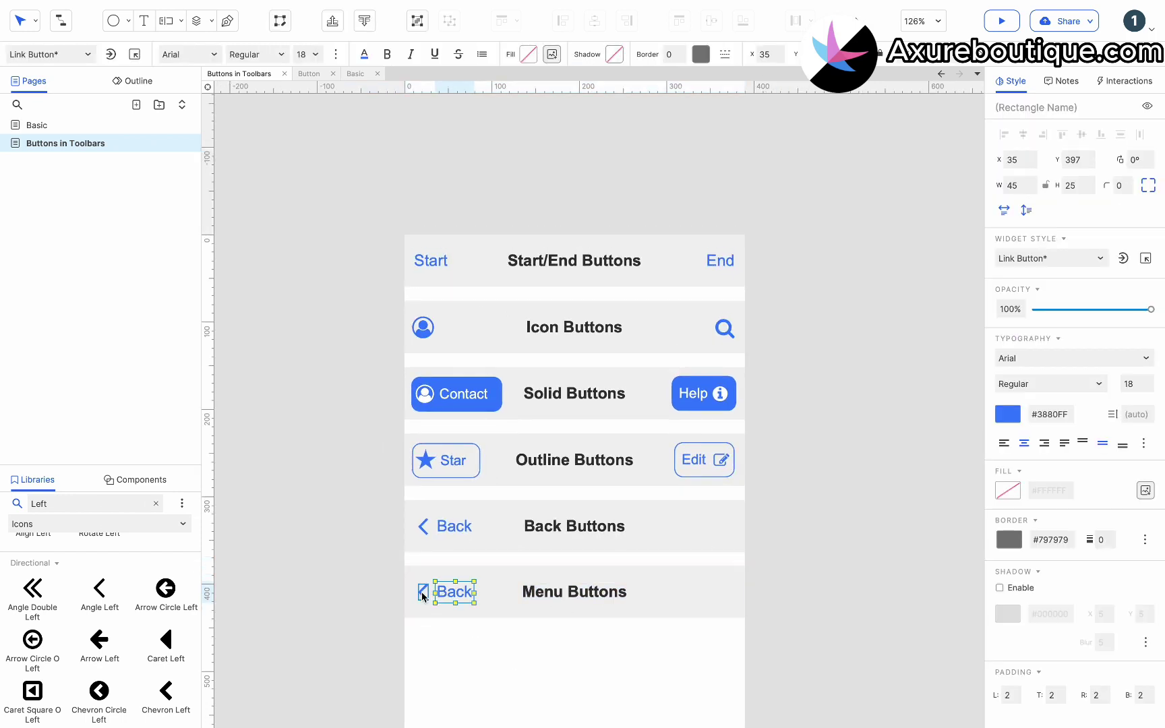
key(Delete)
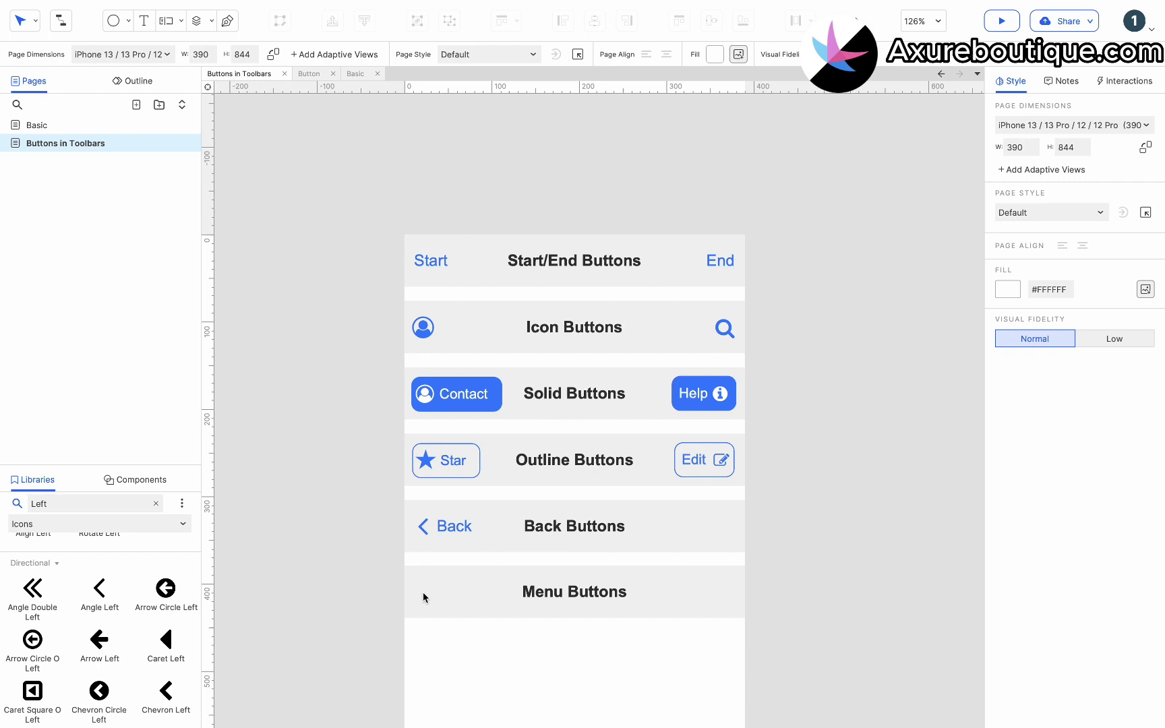
Search the Icons library for "bar" and place the Bars icon at the start of the Menu Buttons toolbar.
double_click(100, 499)
text(bar)
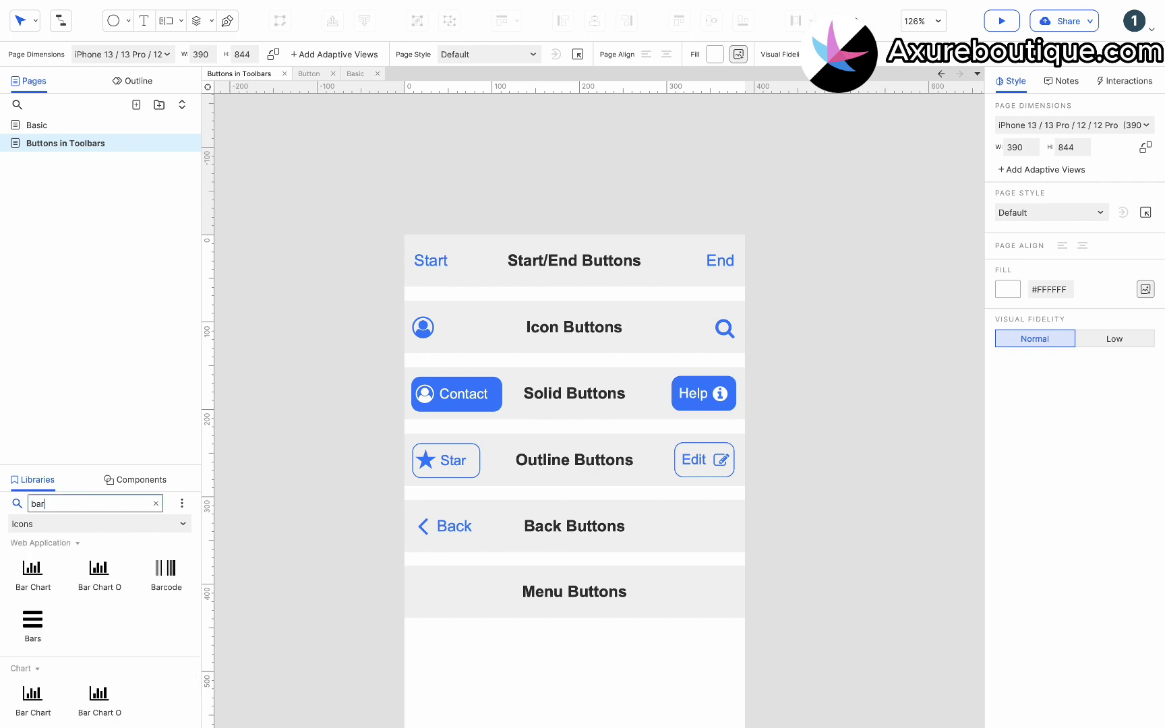
drag(57, 619, 416, 575)
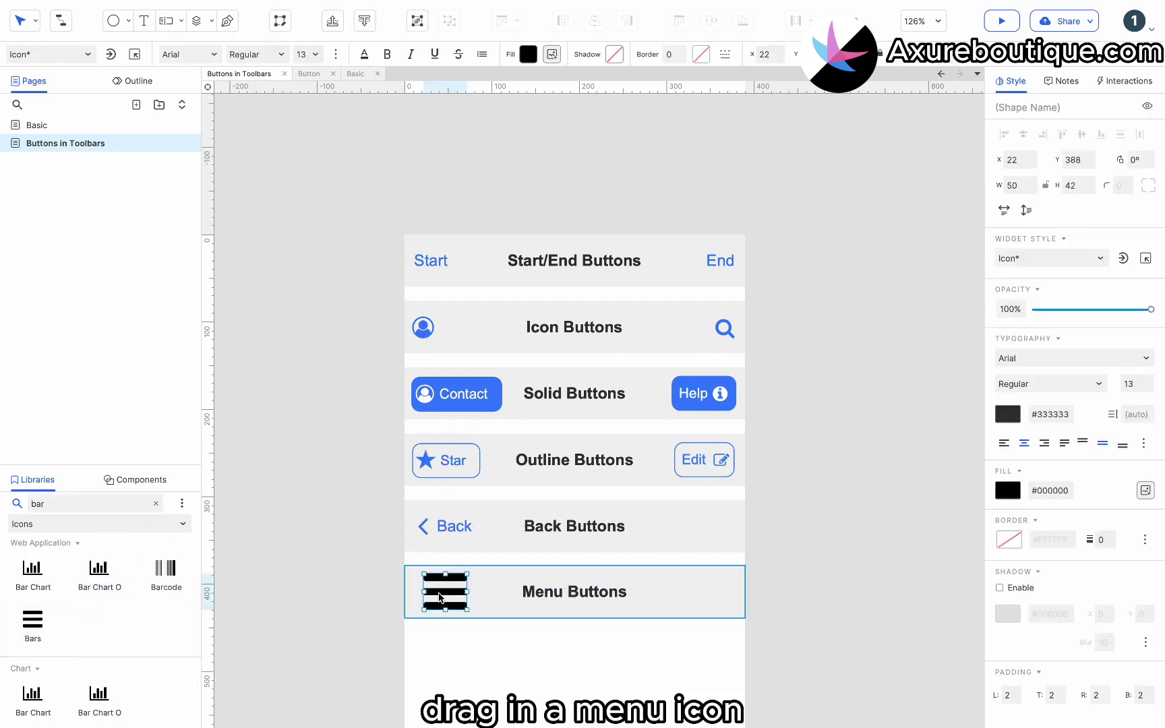
Shrink the Bars icon to about 21 by 18, position it at about X 16, Y 400, and fill it with blue #3880FF.
scroll(415, 577, up, 5)
drag(494, 626, 420, 591)
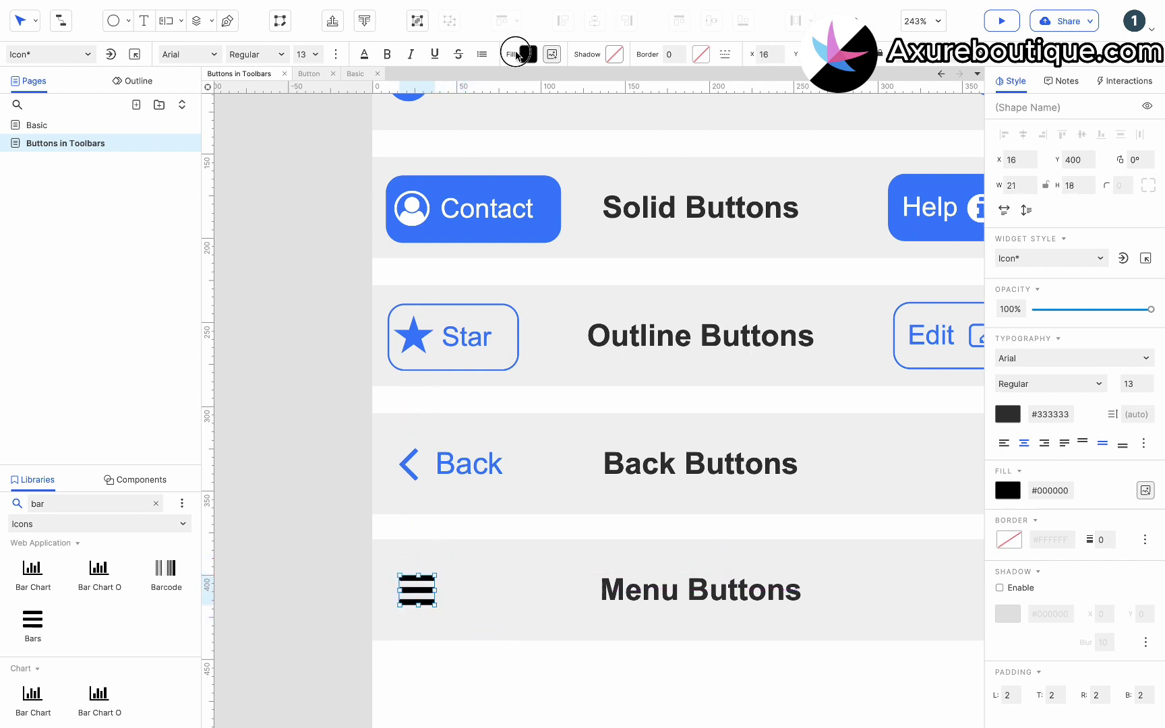
click(524, 55)
click(537, 346)
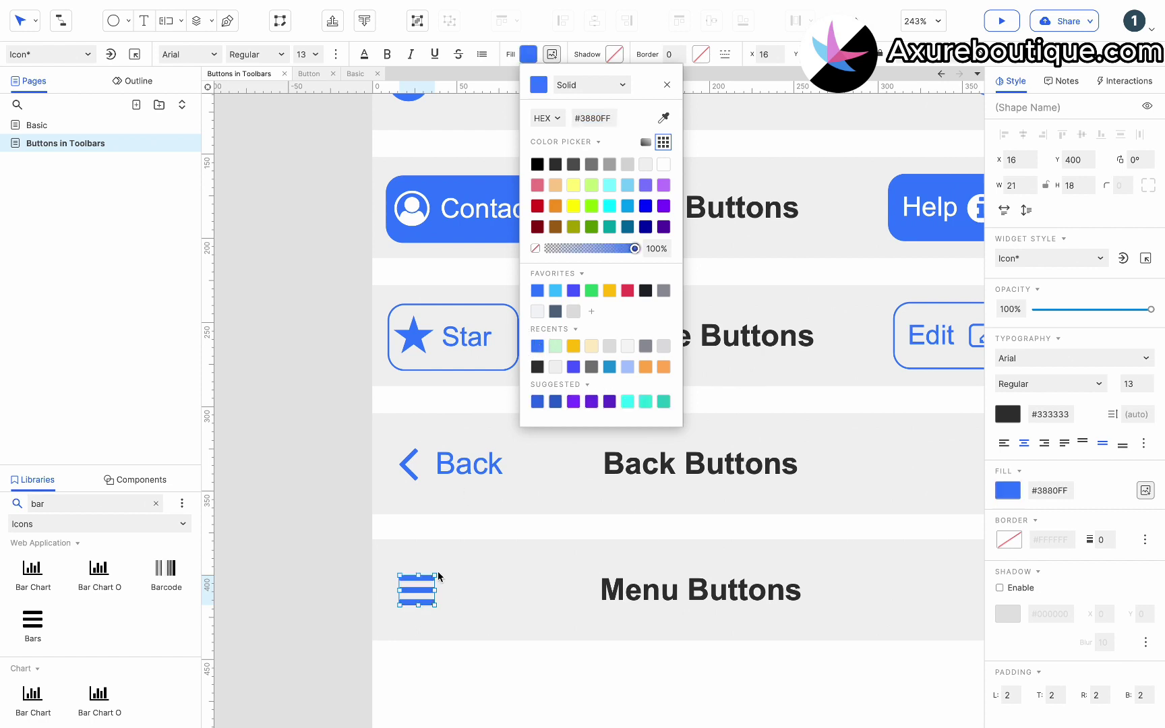
click(442, 575)
Shrink the star icon in the Star button to 20 by 20 and reposition it at about X 17, Y 248.
scroll(442, 575, down, 2)
scroll(442, 575, down, 2)
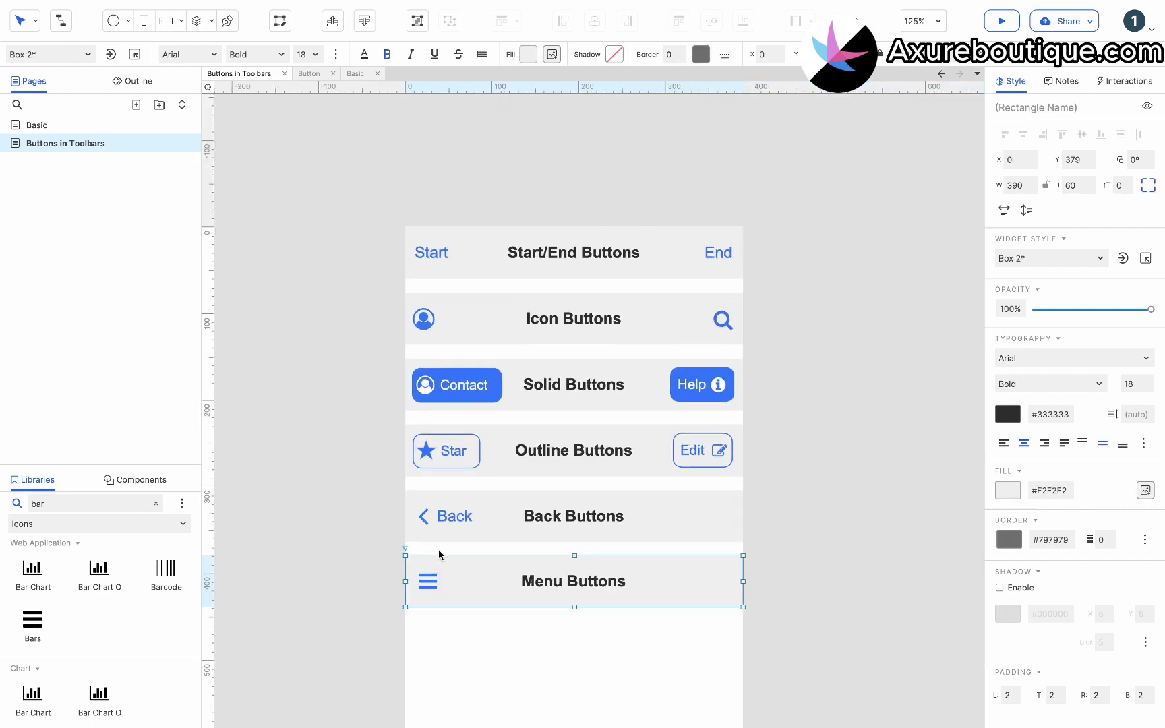
click(430, 453)
scroll(430, 453, up, 6)
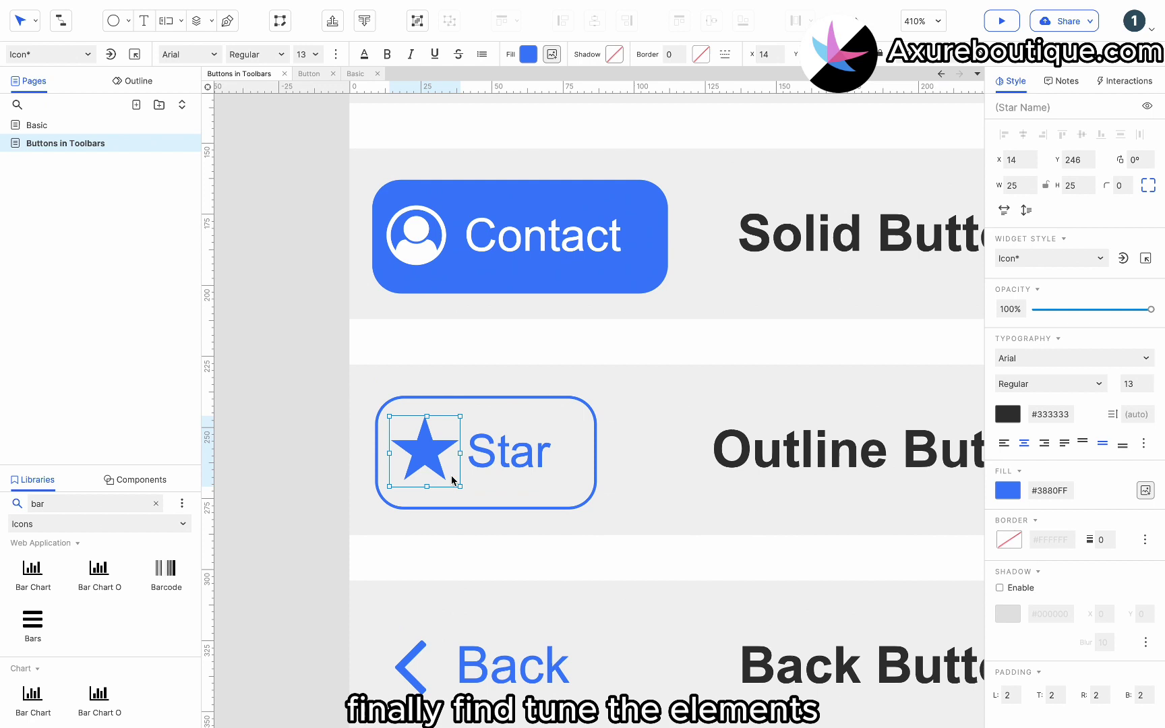
drag(458, 483, 452, 478)
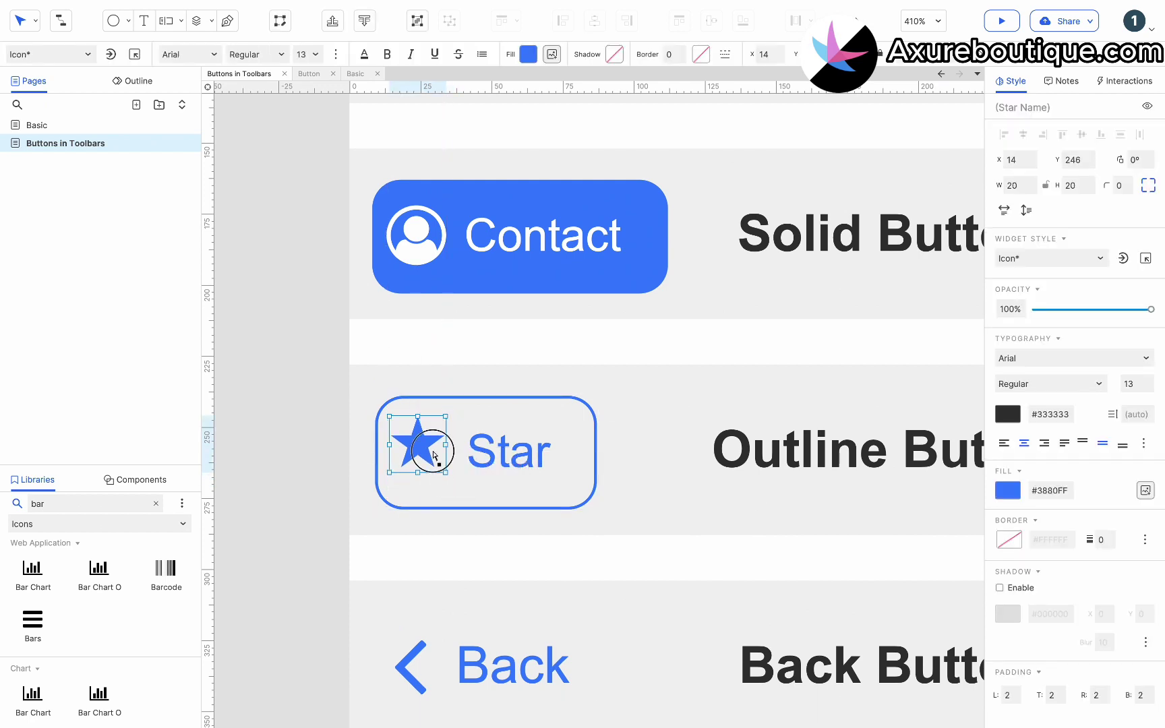
scroll(444, 459, down, 3)
scroll(444, 460, down, 2)
scroll(444, 461, down, 2)
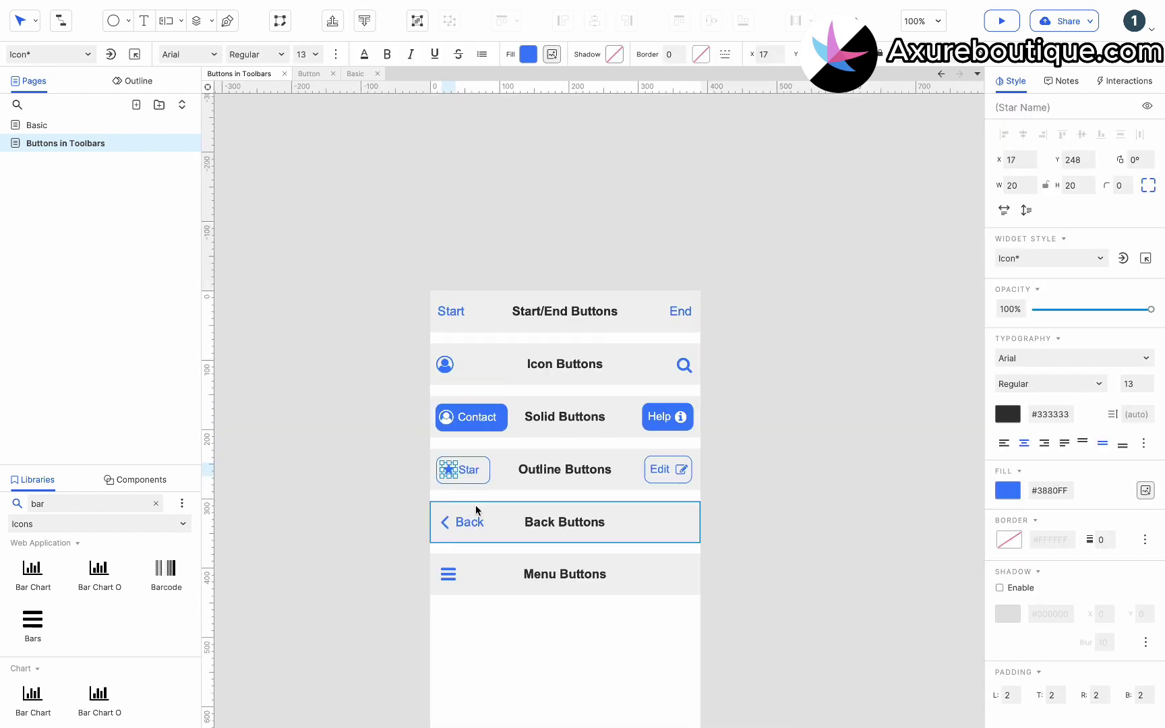
click(774, 405)
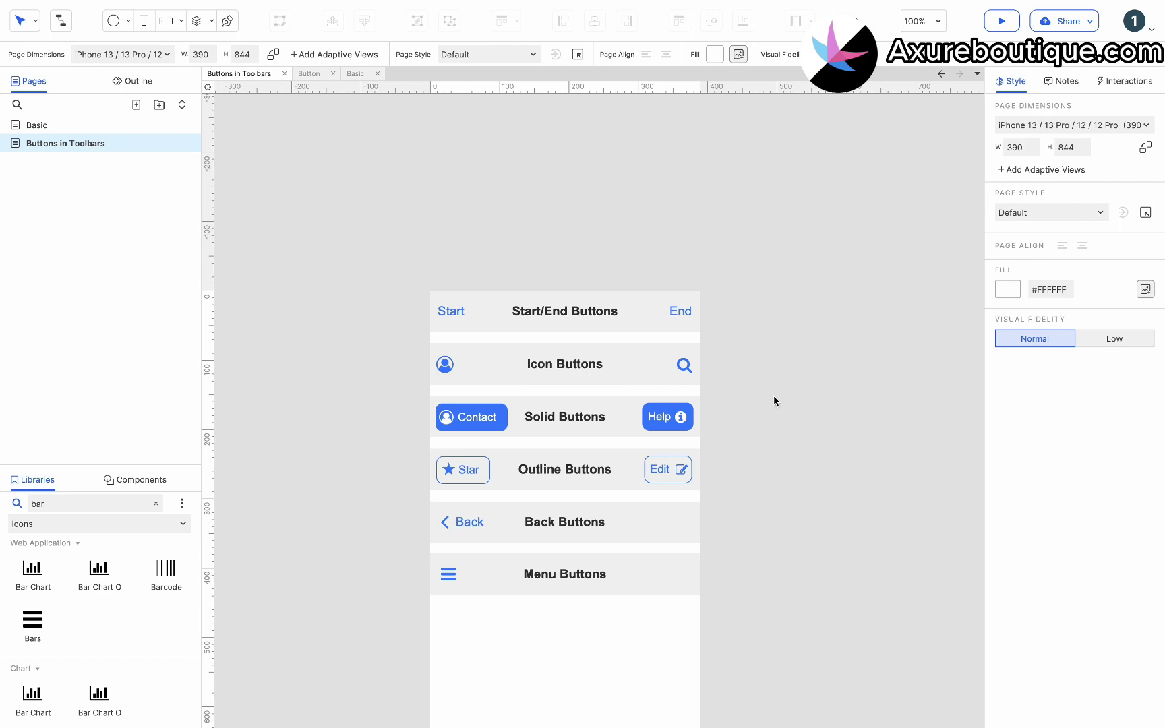
Retitle the last two toolbars "Menu Button" and "Back Button" in the singular.
double_click(603, 572)
key(BackSpace)
double_click(604, 523)
key(BackSpace)
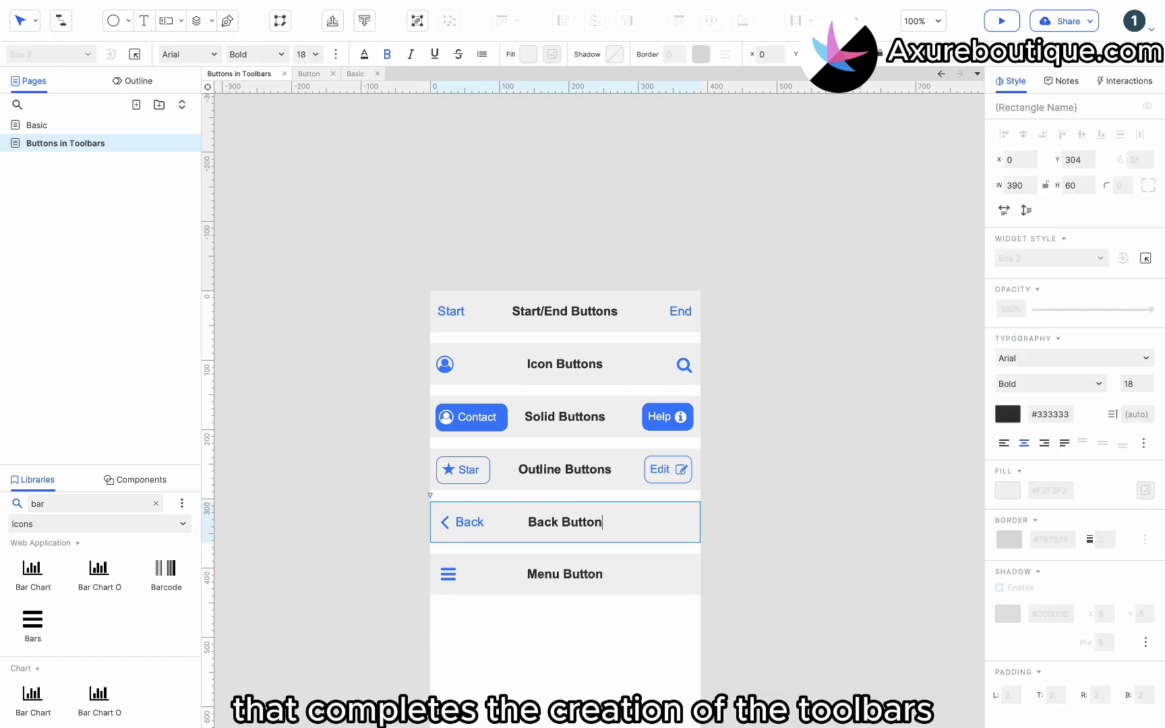
click(786, 409)
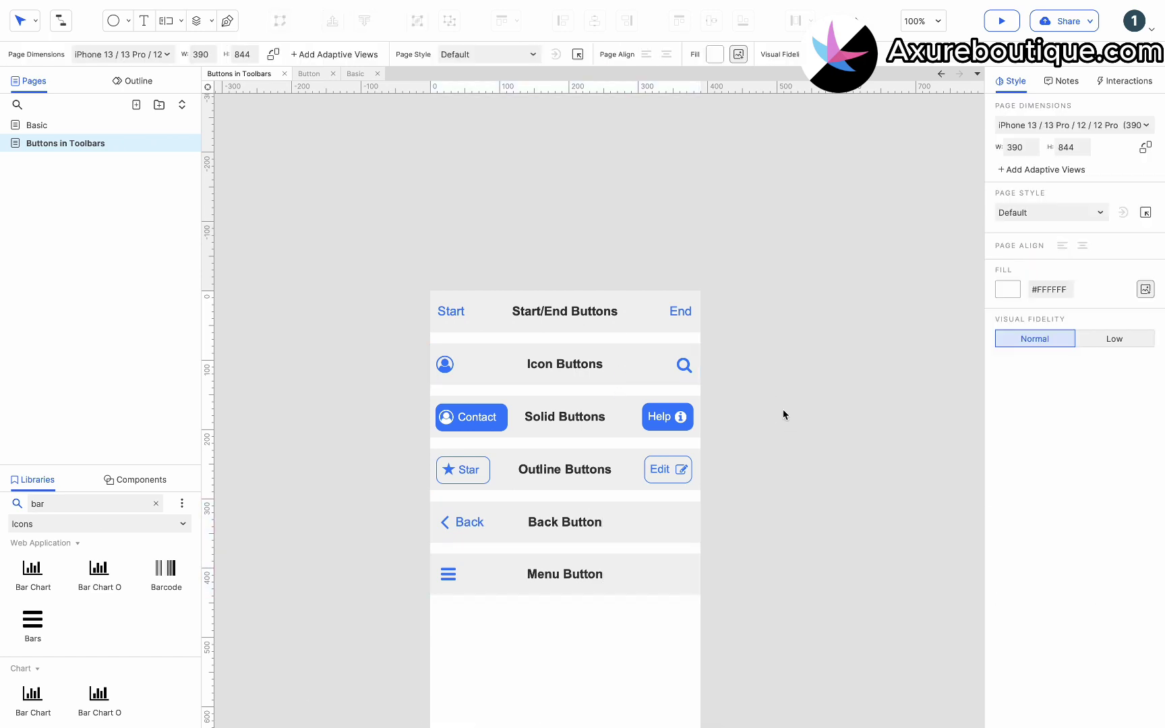